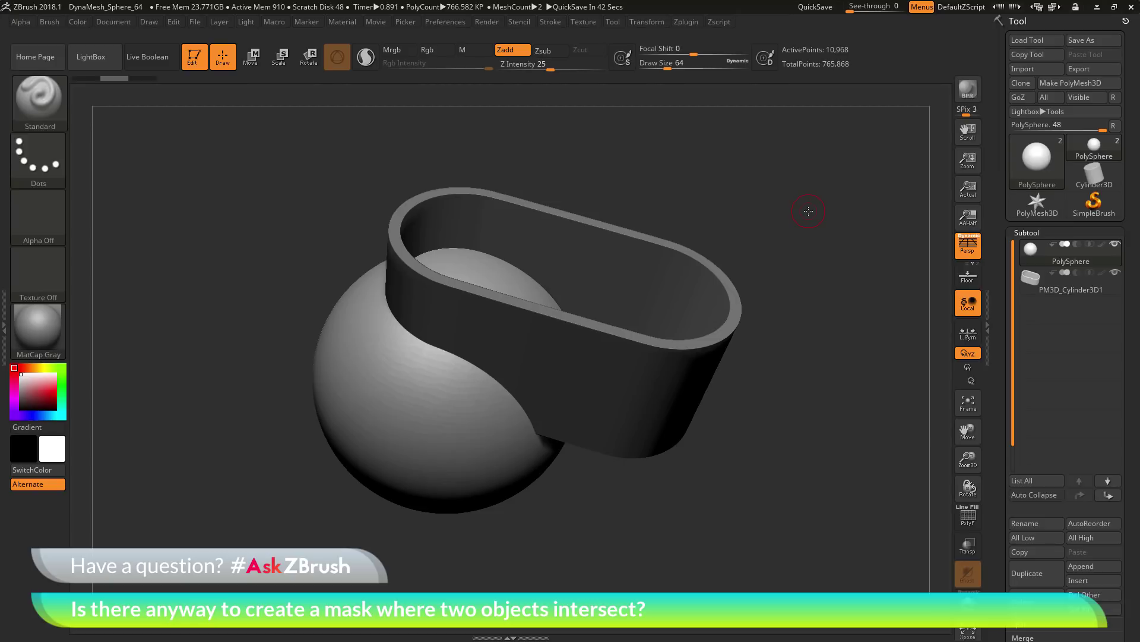
Inspect the band subtool on its own in Solo, then show both pieces again
mouse_move(843, 392)
mouse_down()
mouse_move(835, 252)
mouse_move(827, 306)
mouse_move(847, 422)
mouse_move(849, 309)
mouse_up()
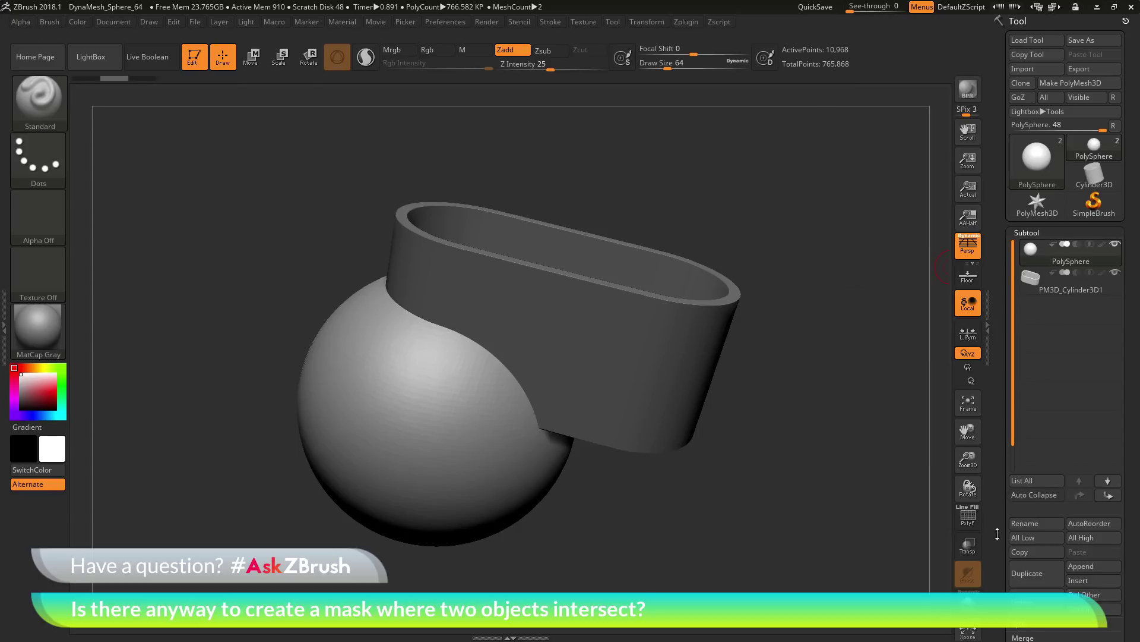
click(968, 602)
drag(796, 336, 911, 329)
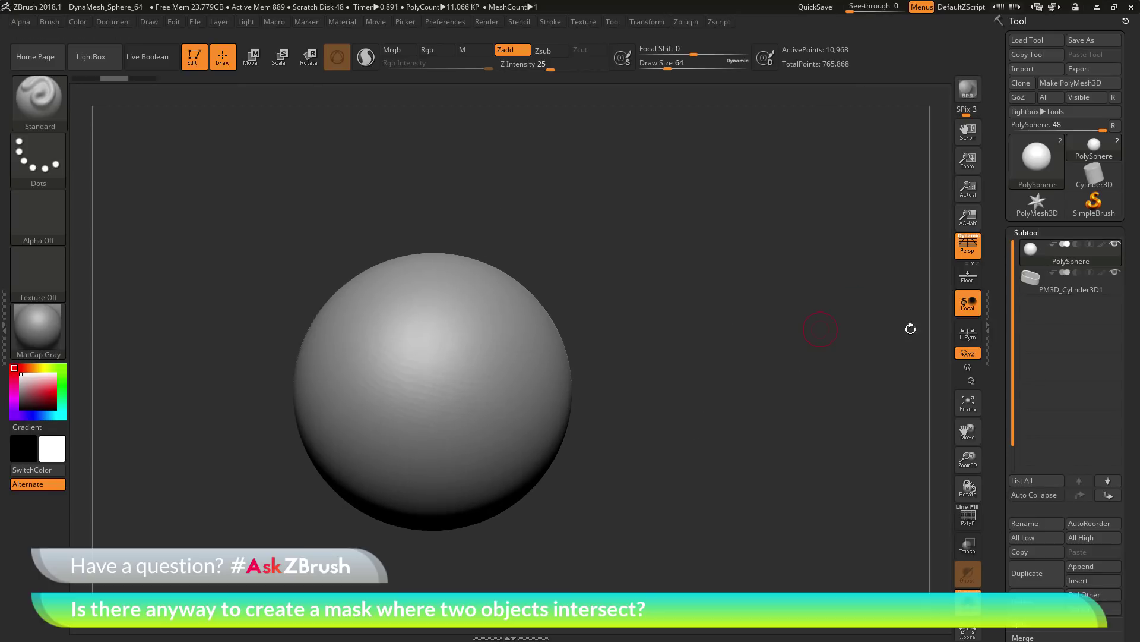
click(1086, 289)
mouse_move(876, 251)
mouse_down()
mouse_move(853, 334)
mouse_move(857, 193)
mouse_move(806, 266)
mouse_move(862, 249)
mouse_up()
click(967, 599)
drag(863, 378, 838, 306)
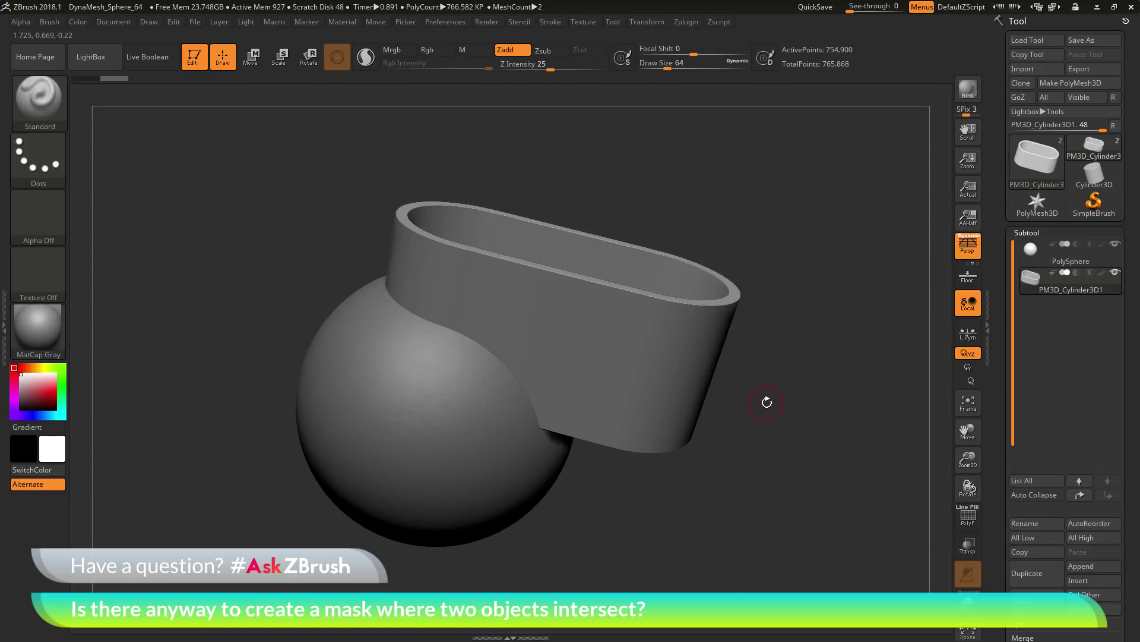
mouse_move(787, 382)
mouse_down()
mouse_move(793, 416)
mouse_move(789, 385)
mouse_up()
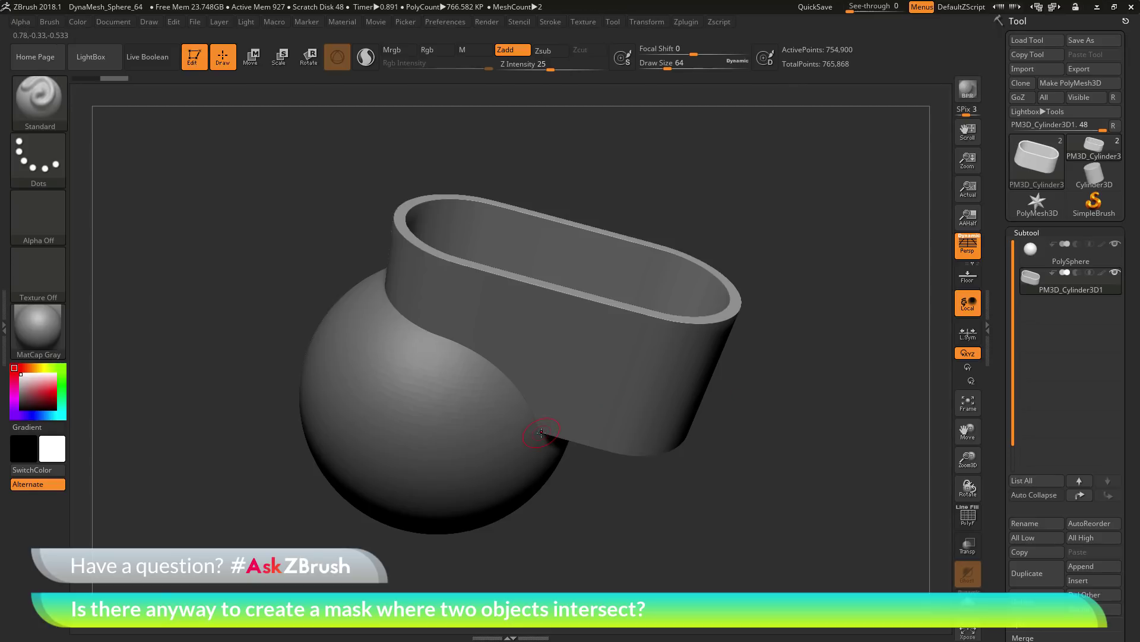
Select the PolySphere subtool and examine where the band cuts through it
alt+click(449, 406)
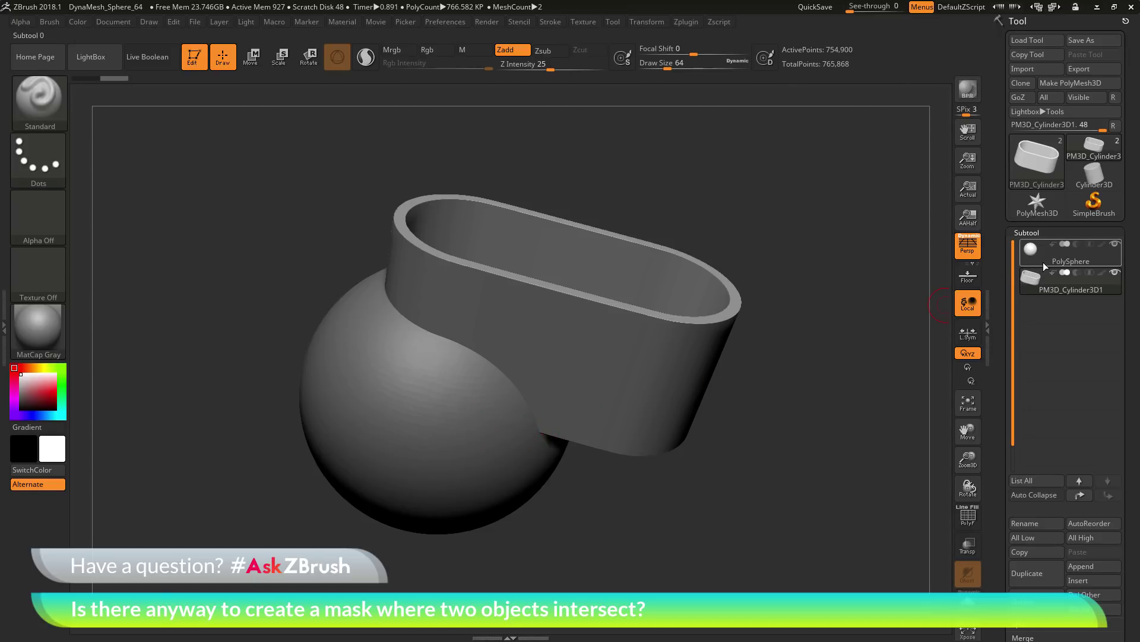
drag(787, 461, 775, 423)
mouse_move(812, 368)
mouse_down()
mouse_move(831, 405)
mouse_move(826, 455)
mouse_up()
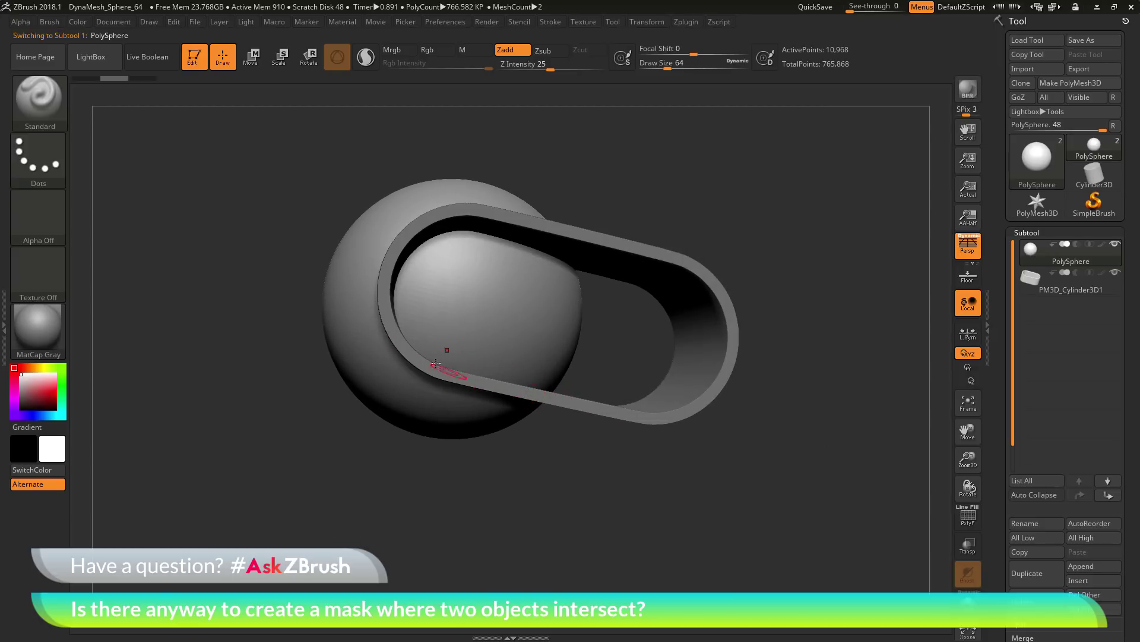
mouse_move(388, 310)
mouse_down()
mouse_move(395, 230)
mouse_move(452, 213)
mouse_move(526, 225)
mouse_up()
drag(838, 525, 842, 426)
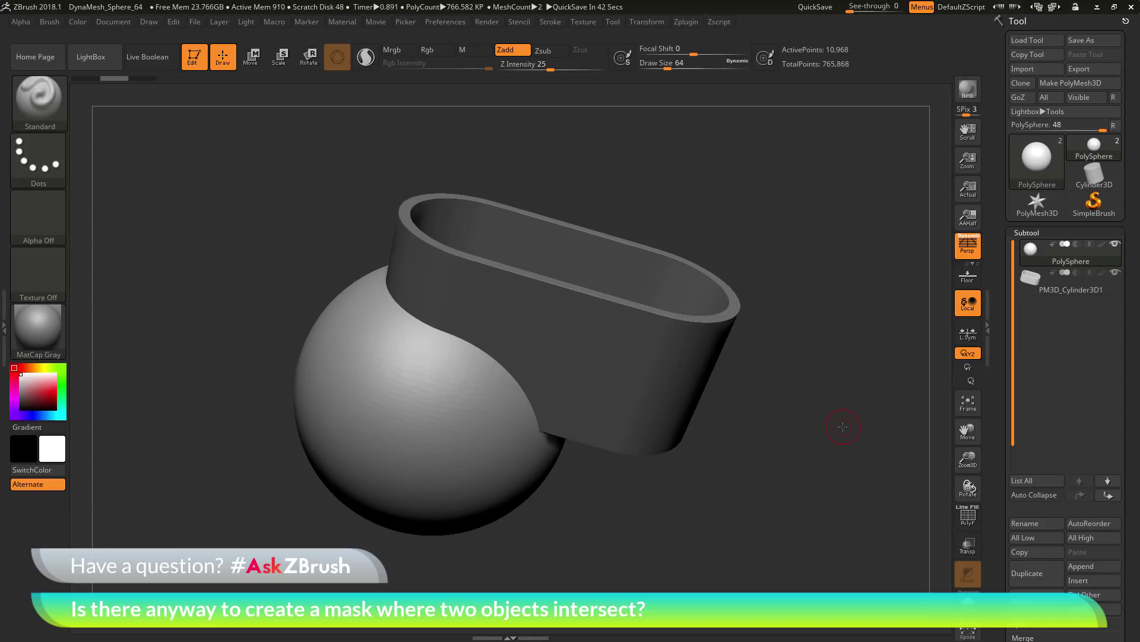
Show the PolySphere alone in Solo, from the front and zoomed in, with PolyF wireframe on
shift+drag(807, 446, 822, 423)
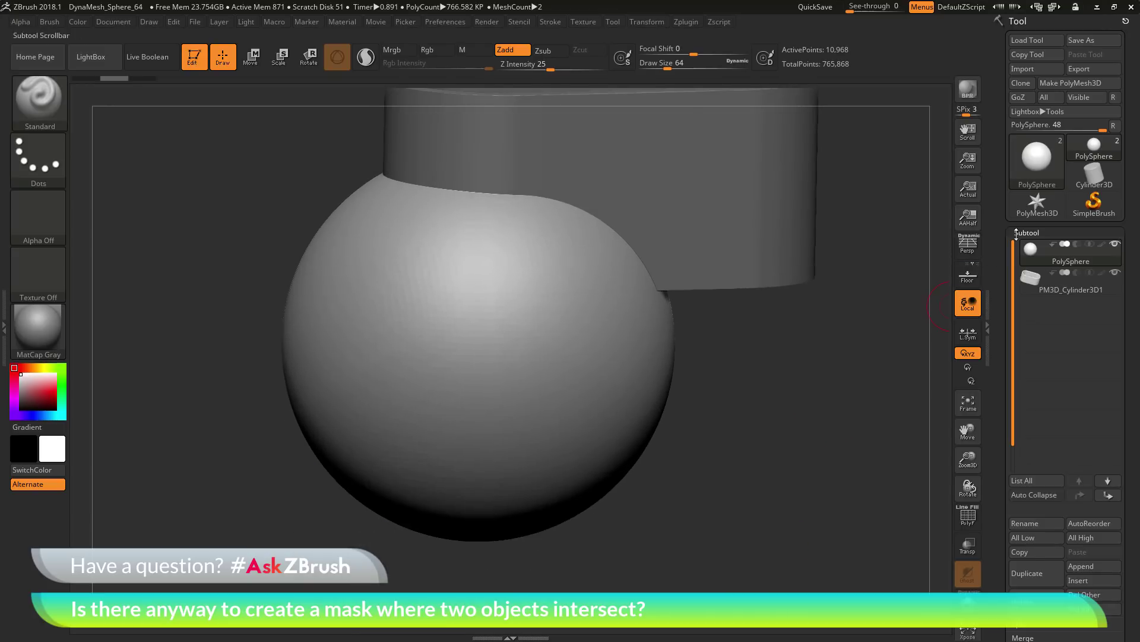
click(968, 601)
alt+drag(797, 389, 800, 406)
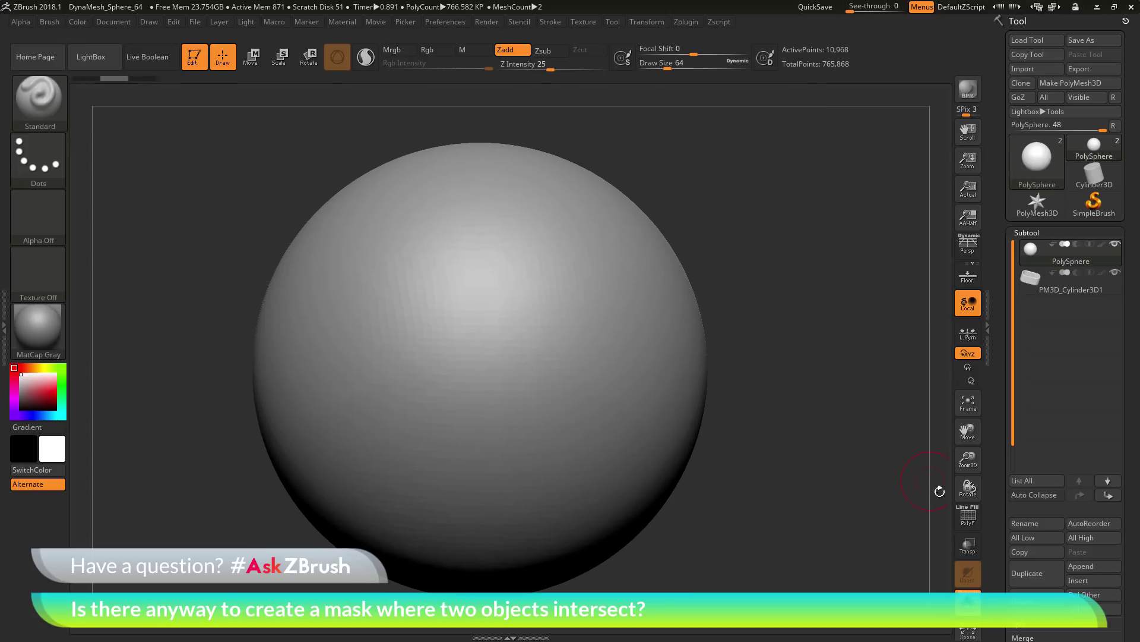
click(963, 523)
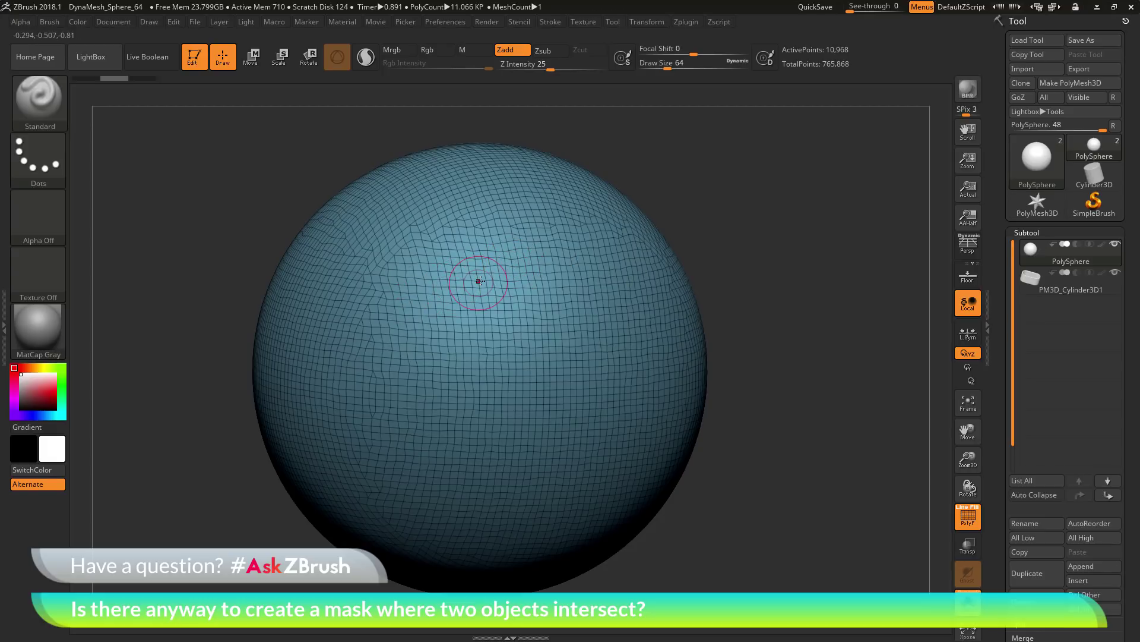
Undo the test mask patch, turn PolyF off, and exit Solo so the band reappears
mouse_move(585, 233)
ctrl+mouse_down()
mouse_move(576, 245)
mouse_move(386, 276)
mouse_move(415, 250)
mouse_move(545, 229)
mouse_move(362, 271)
mouse_move(535, 208)
mouse_move(511, 246)
ctrl+mouse_up()
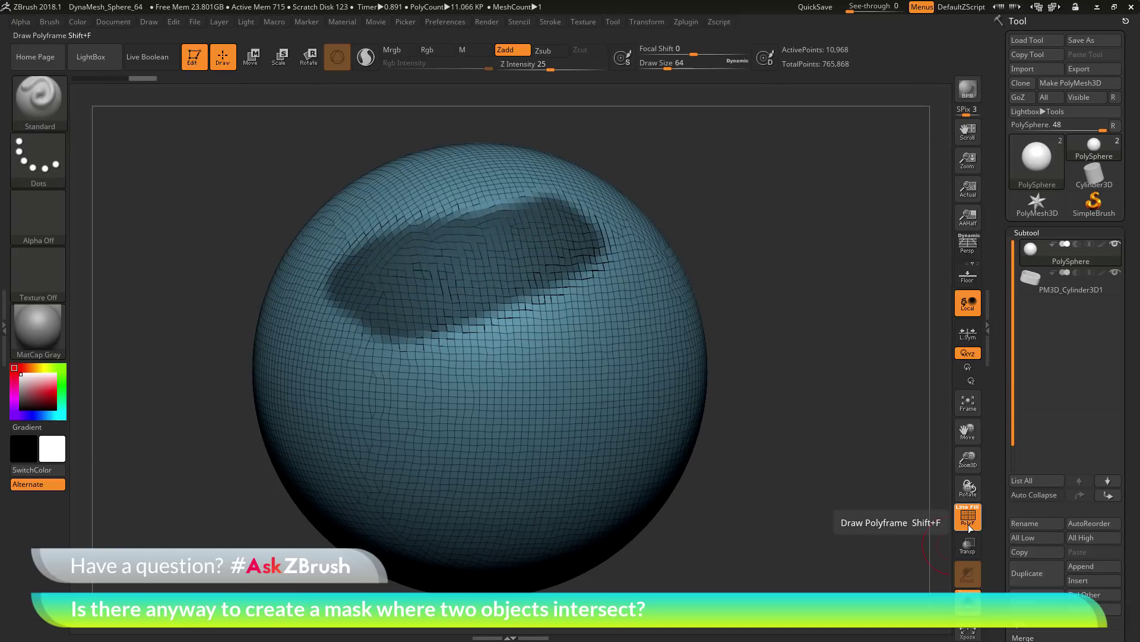
click(968, 522)
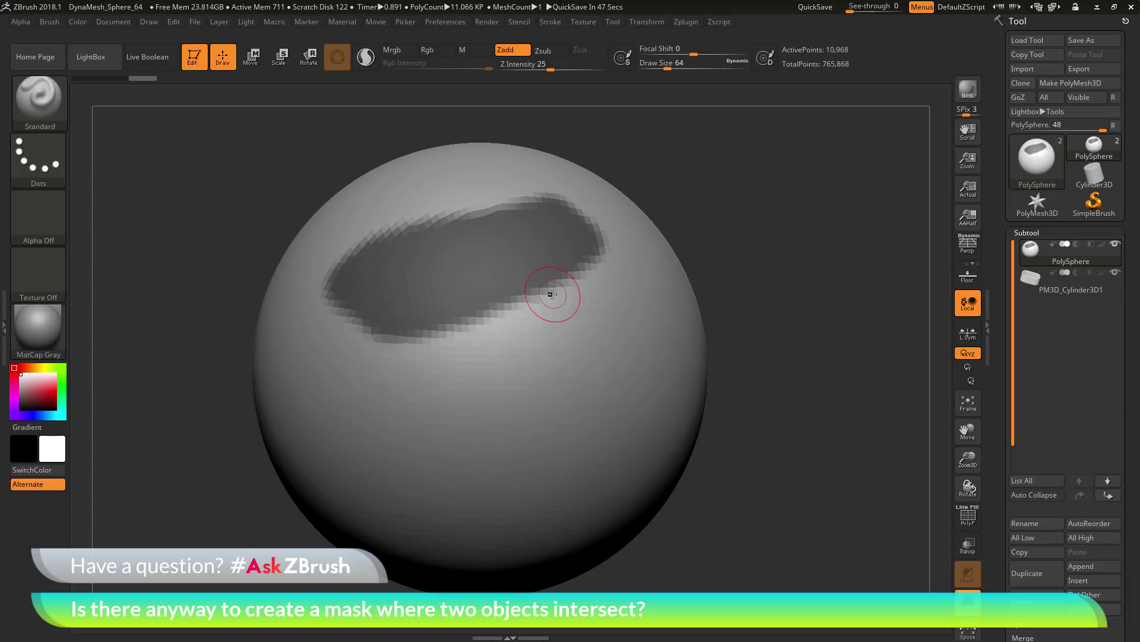
key(ctrl+z)
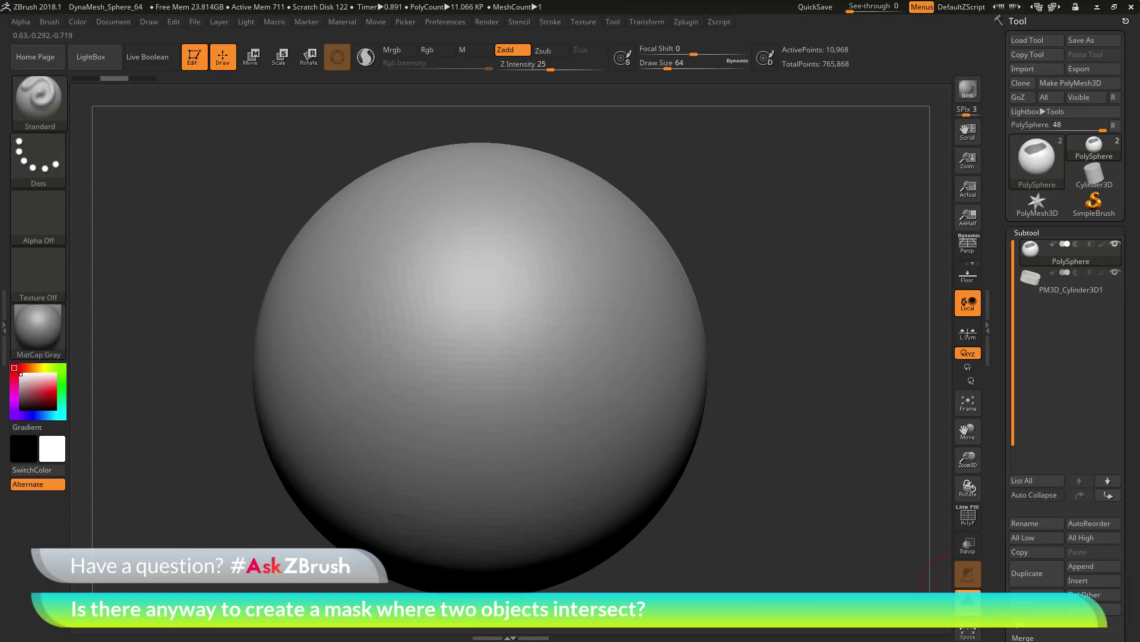
click(969, 602)
Divide the PolySphere twice under Tool > Geometry, reaching SDiv 3 with 176,258 points
alt+drag(851, 312, 626, 323)
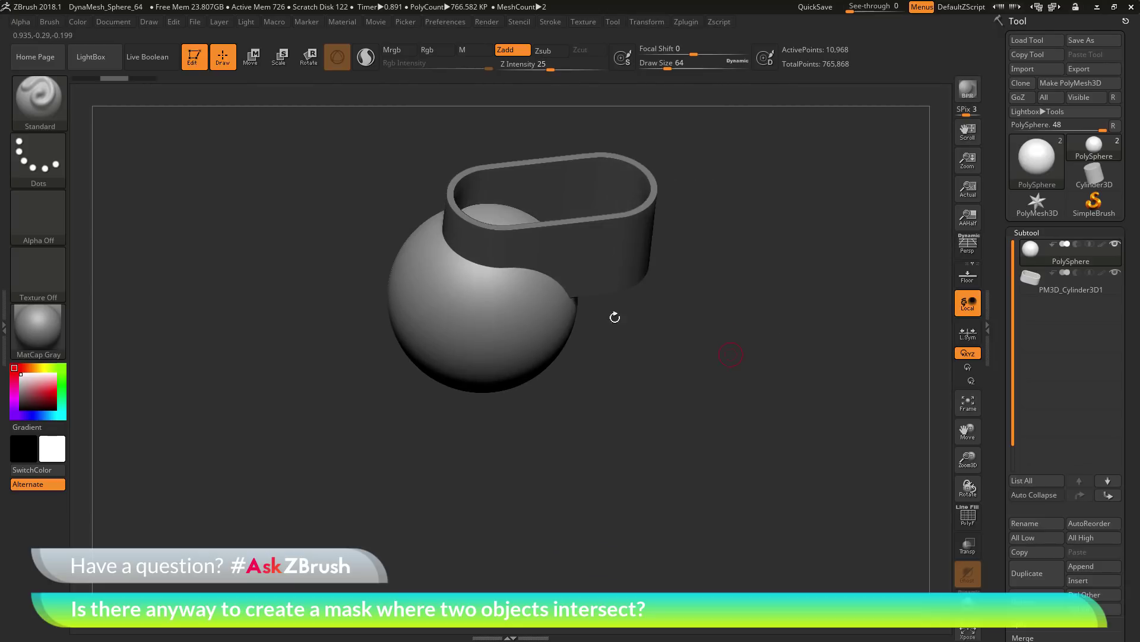
alt+drag(865, 326, 852, 437)
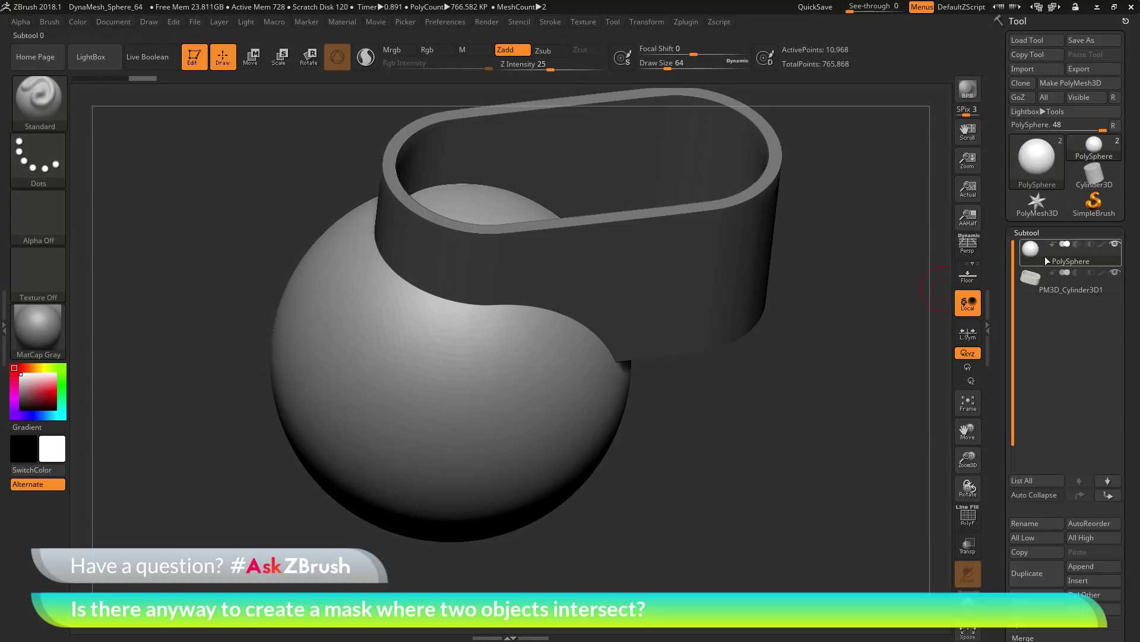
drag(1005, 343, 1006, 202)
click(1020, 414)
drag(1007, 412, 1048, 270)
click(1048, 270)
click(1048, 269)
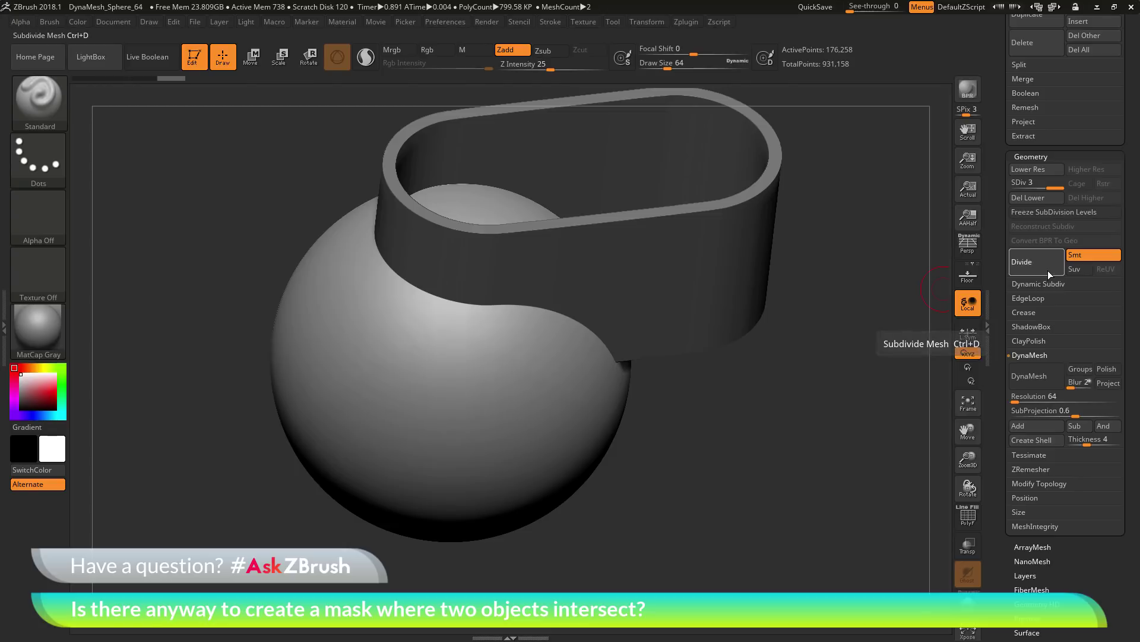
Divide the sphere to SDiv 4 (705,026 points) and delete its lower subdivision levels
click(1048, 270)
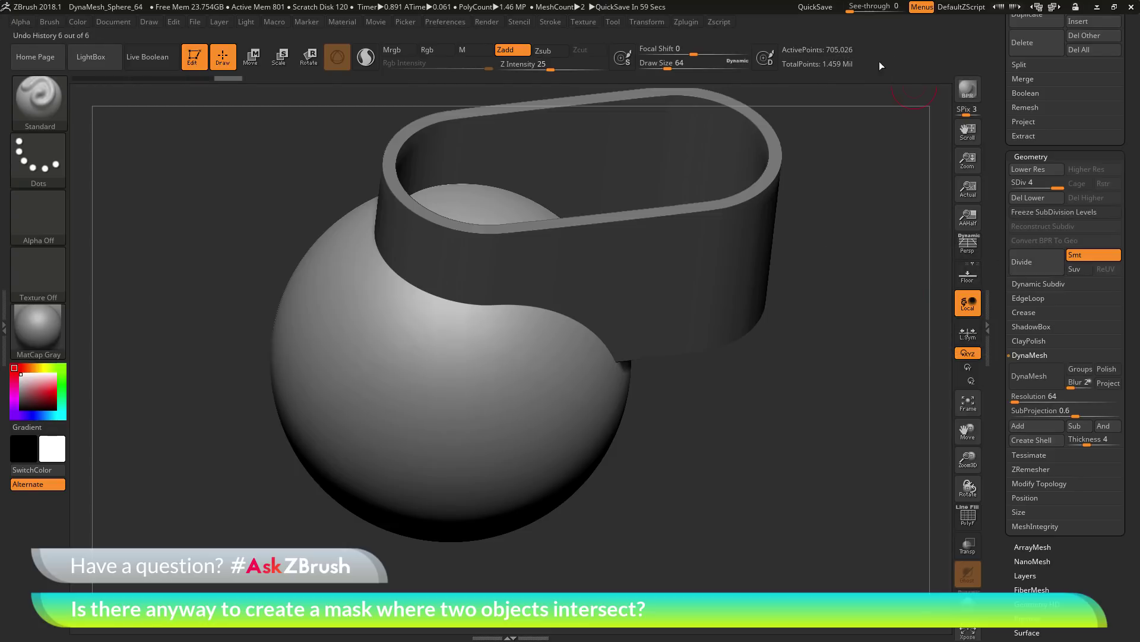
click(1036, 197)
scroll(1057, 242, up, 10)
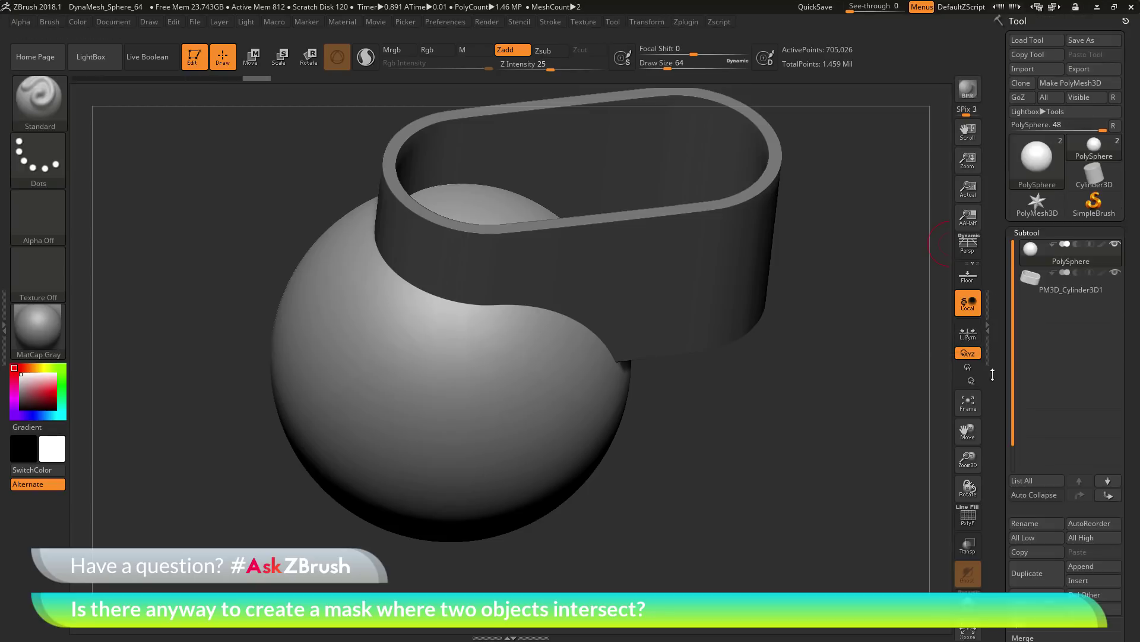
drag(874, 353, 868, 399)
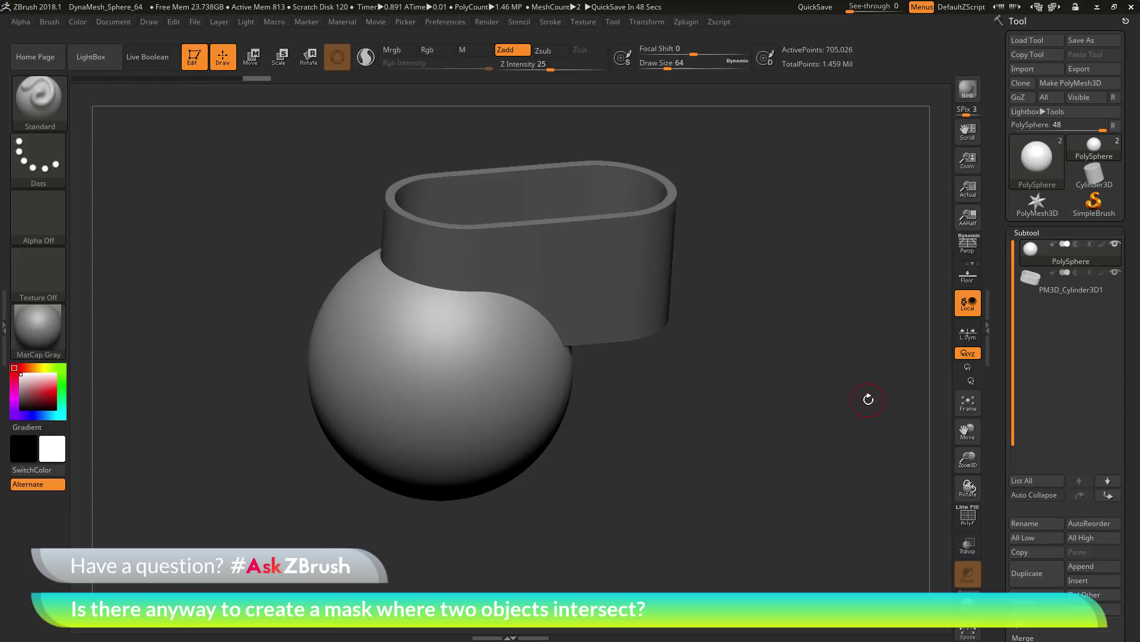
mouse_move(1052, 244)
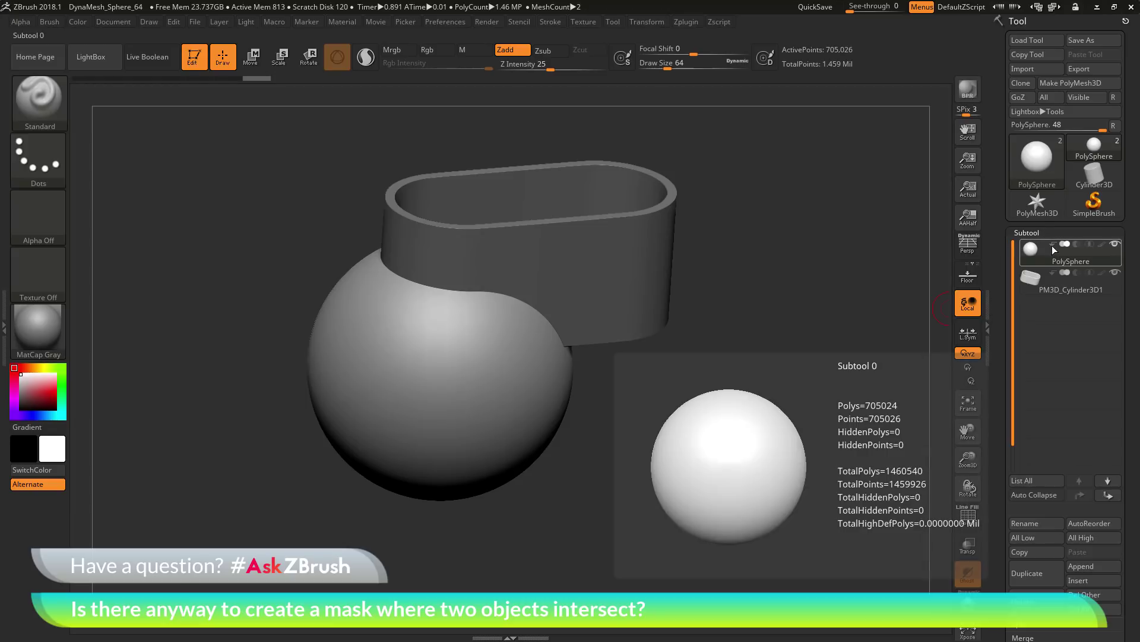
mouse_move(1053, 285)
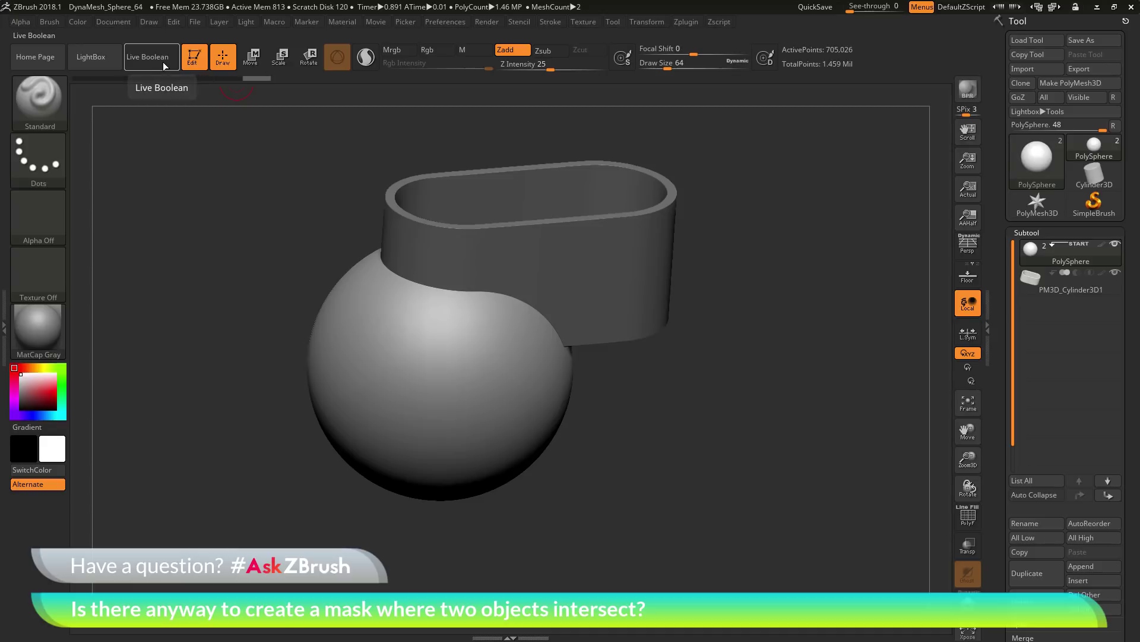
Enable Live Boolean and expand the Subtool > Boolean options
click(162, 62)
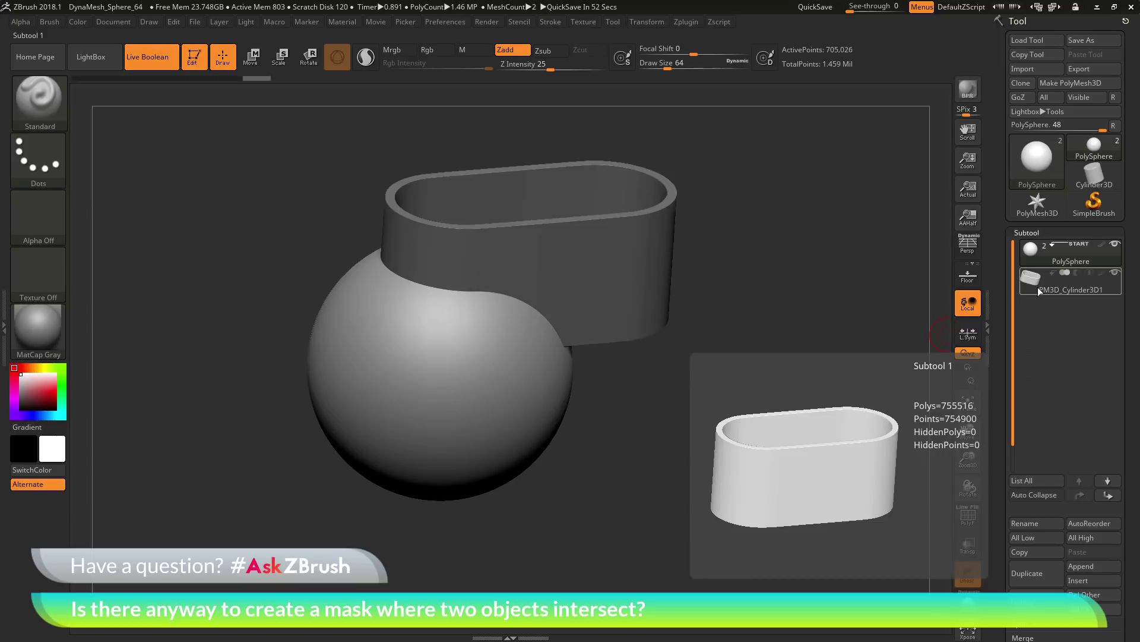
drag(1002, 260, 1002, 153)
shift+click(1032, 369)
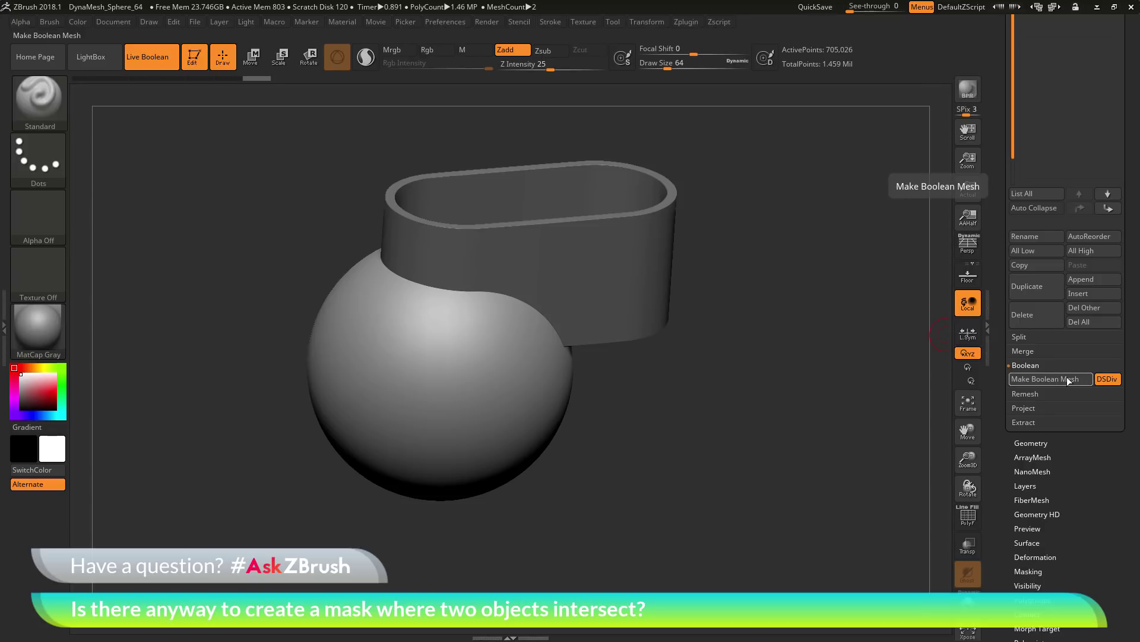
Run Make Boolean Mesh and switch to the new 1.259 Mil-point UMesh_PolySphere tool
scroll(1039, 236, up, 5)
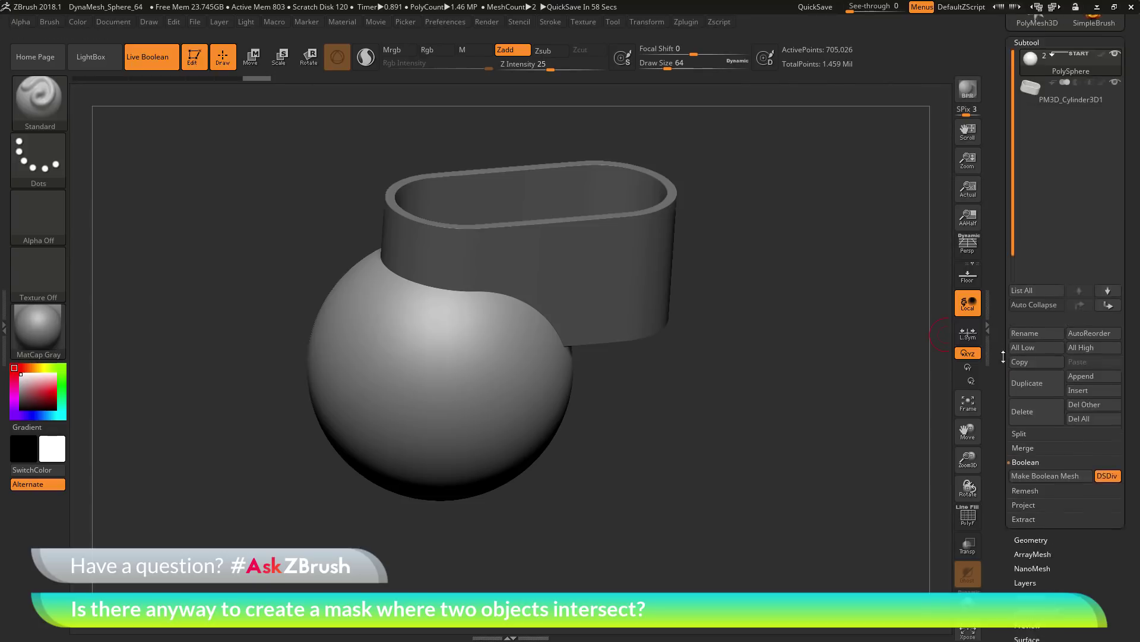
mouse_move(1070, 117)
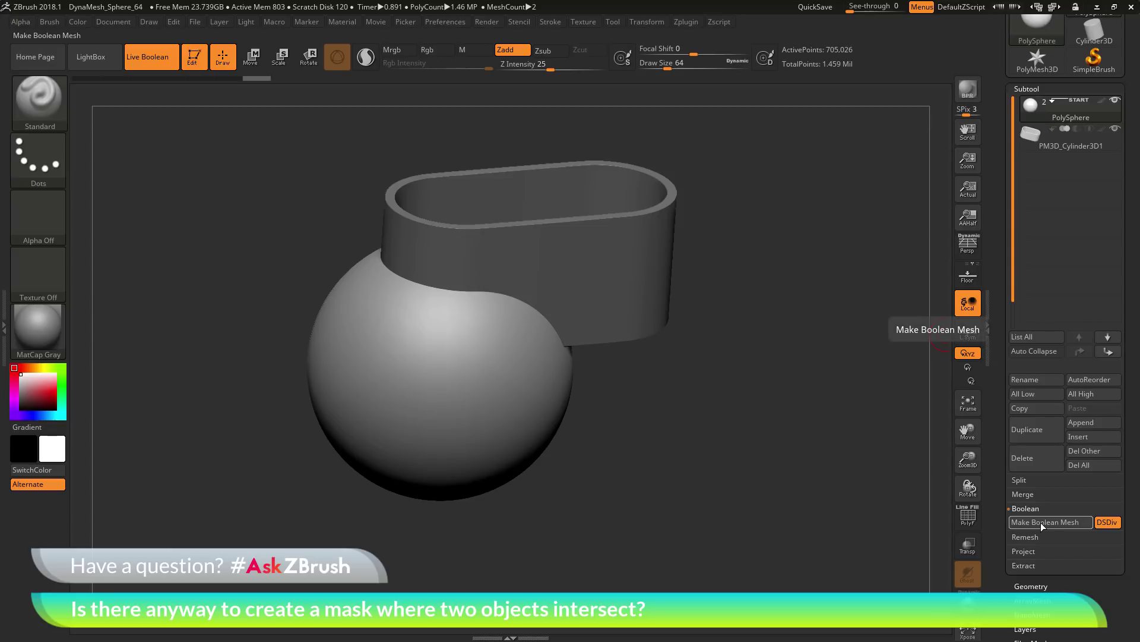
click(1041, 522)
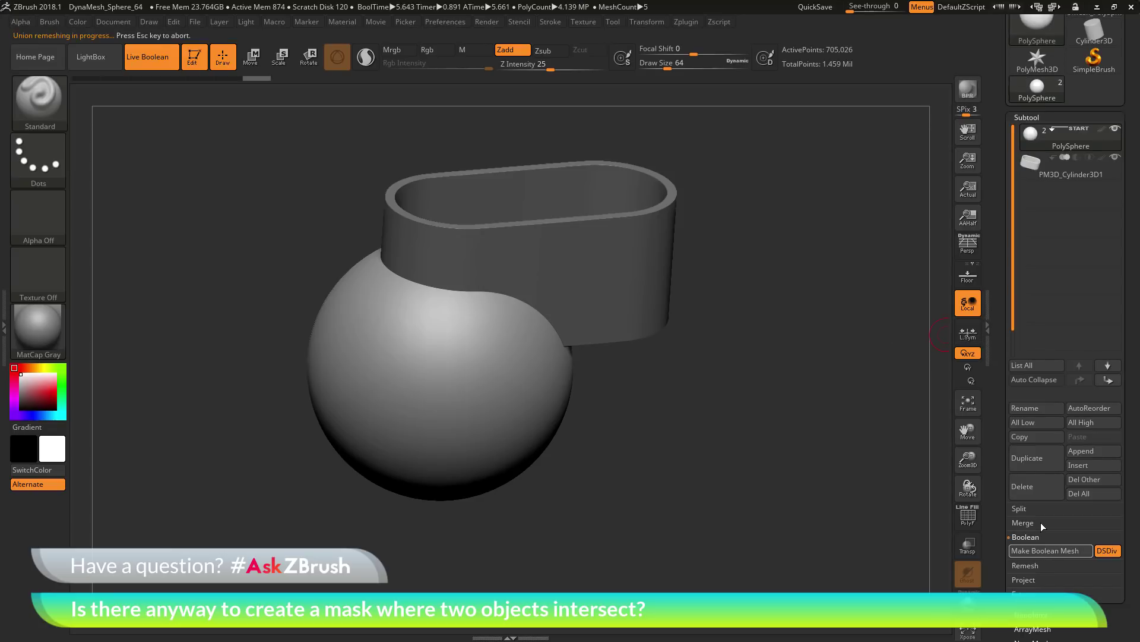
drag(998, 188, 996, 277)
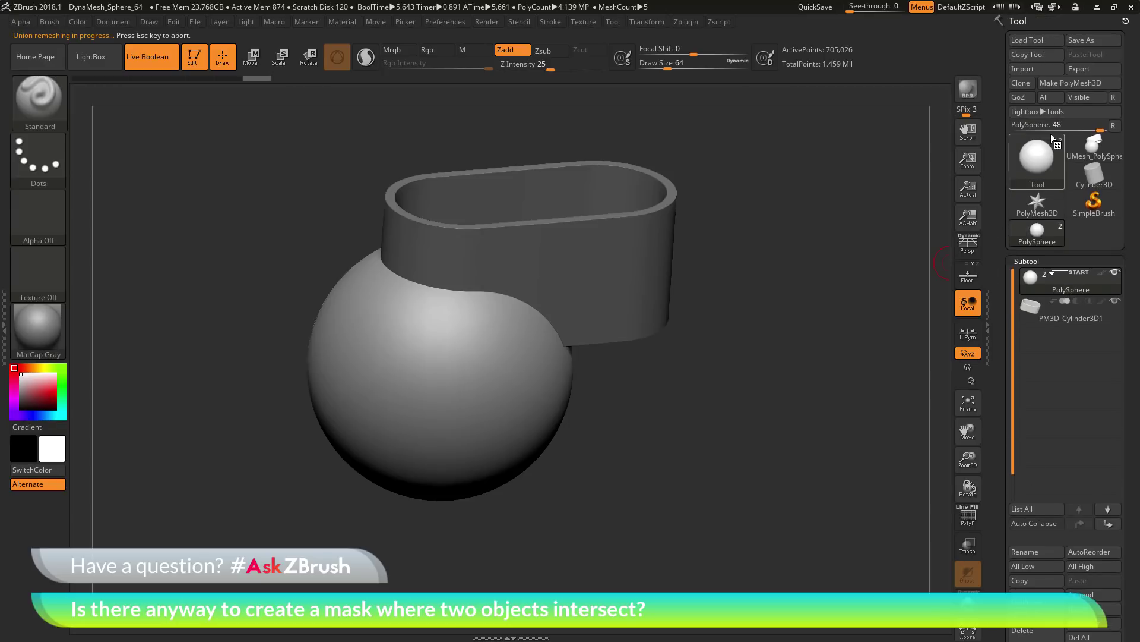
click(1109, 151)
drag(725, 394, 797, 410)
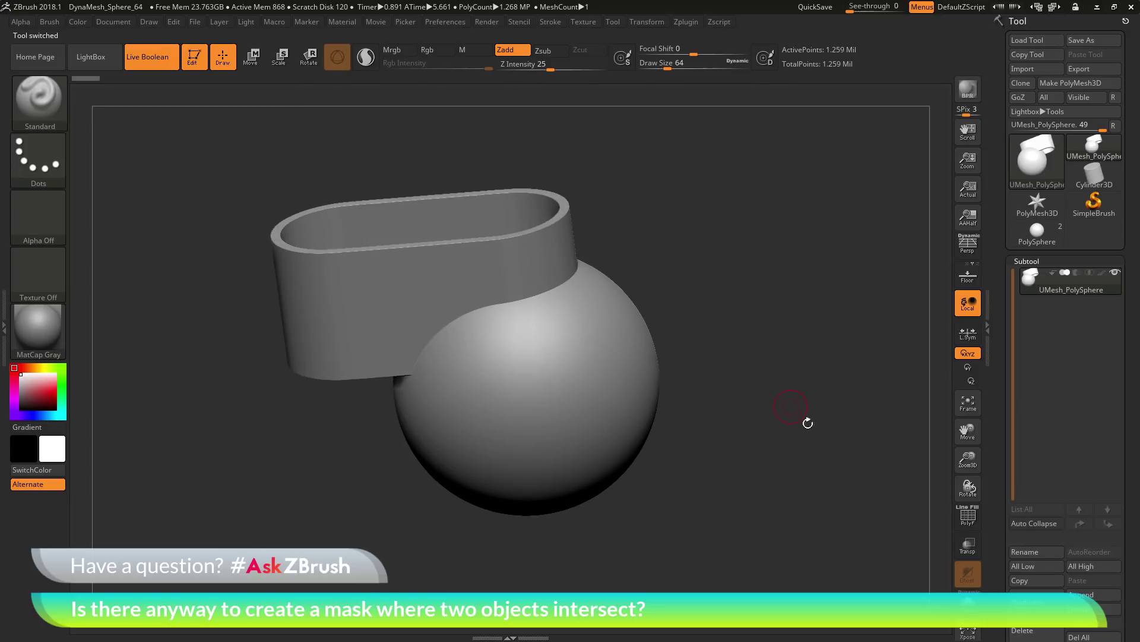
Inspect the combined mesh's dense PolyF wireframe up close, then frame it and turn PolyF off
click(968, 513)
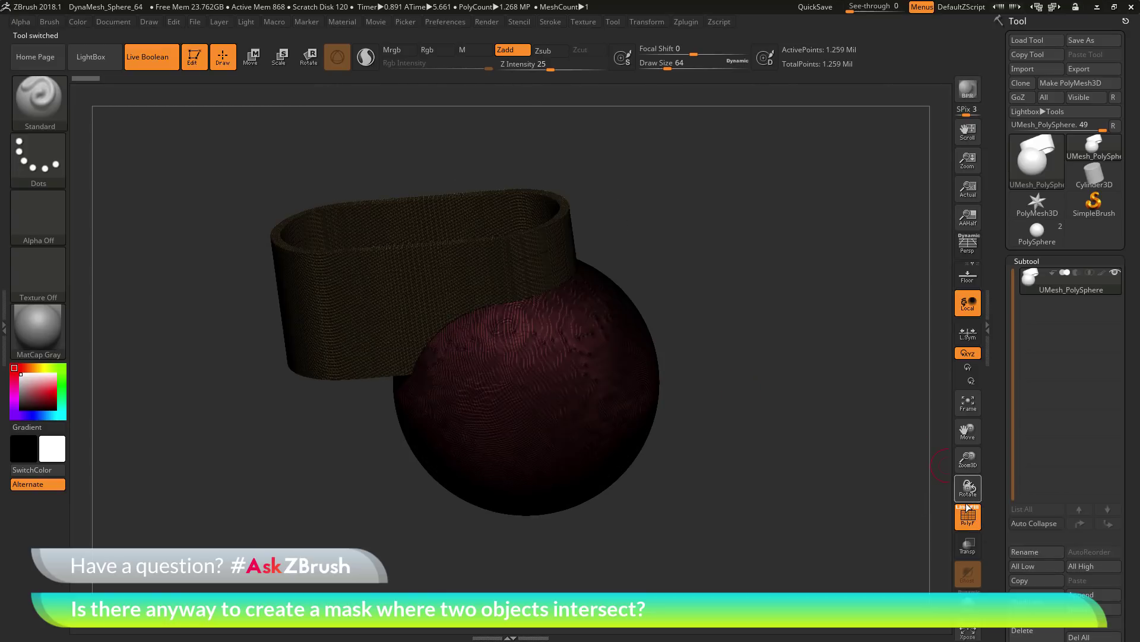
mouse_move(755, 294)
alt+mouse_down()
mouse_move(756, 306)
mouse_move(880, 161)
mouse_move(874, 262)
mouse_move(885, 303)
mouse_move(890, 277)
mouse_move(559, 261)
alt+mouse_up()
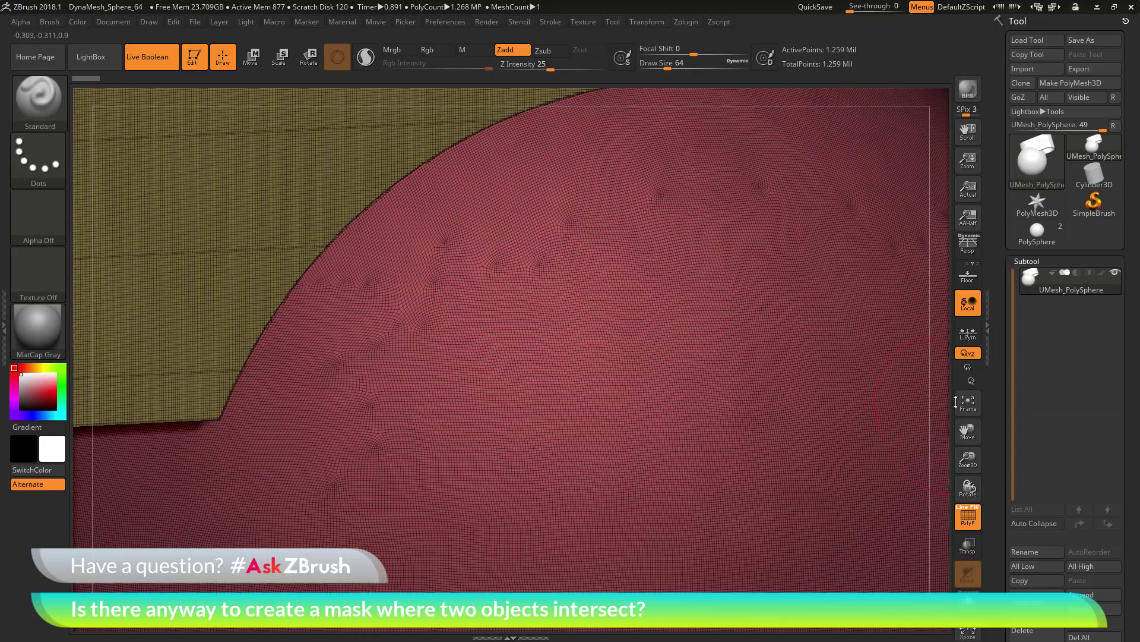
click(965, 402)
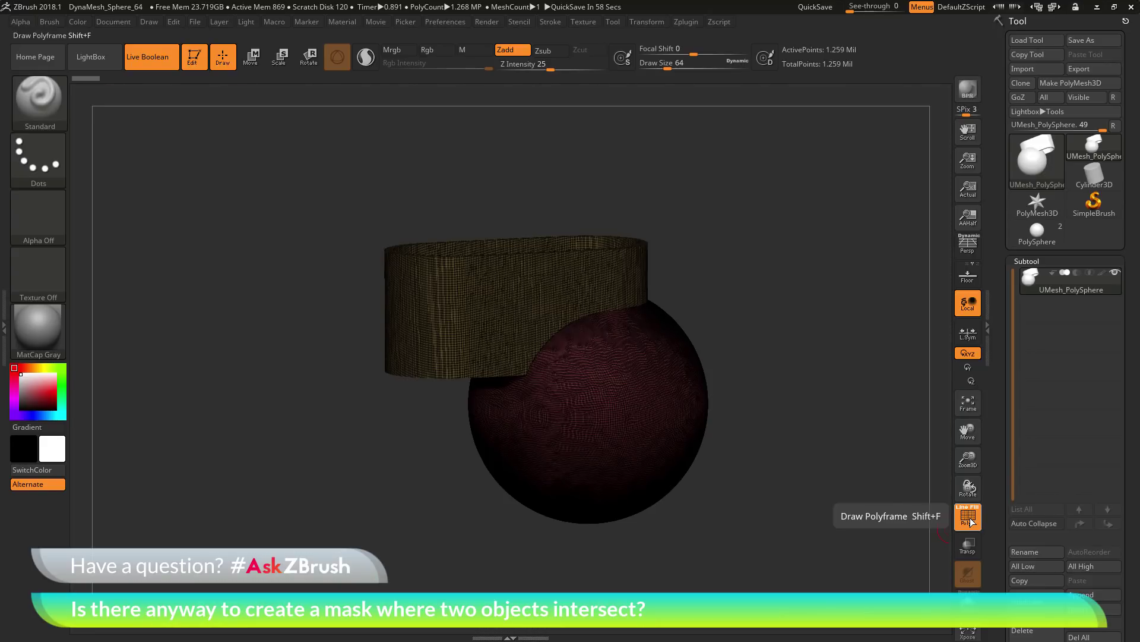
click(968, 517)
drag(824, 328, 866, 330)
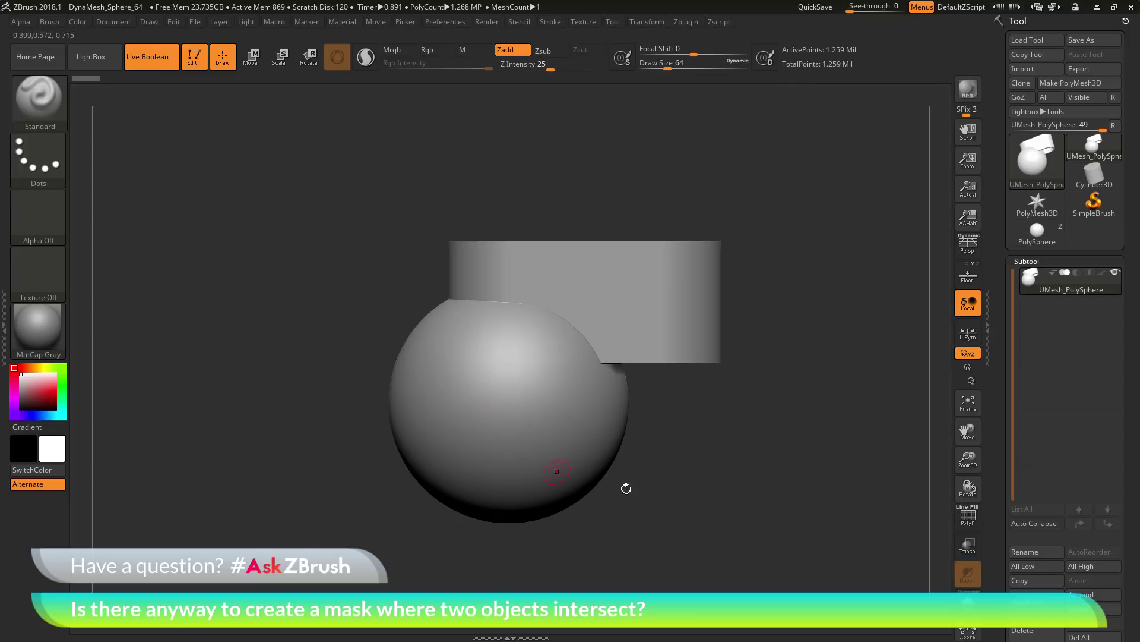
Ctrl+Shift-click the sphere's polygroup to hide the band, leaving 695,340 active points
key(ctrl+shift)
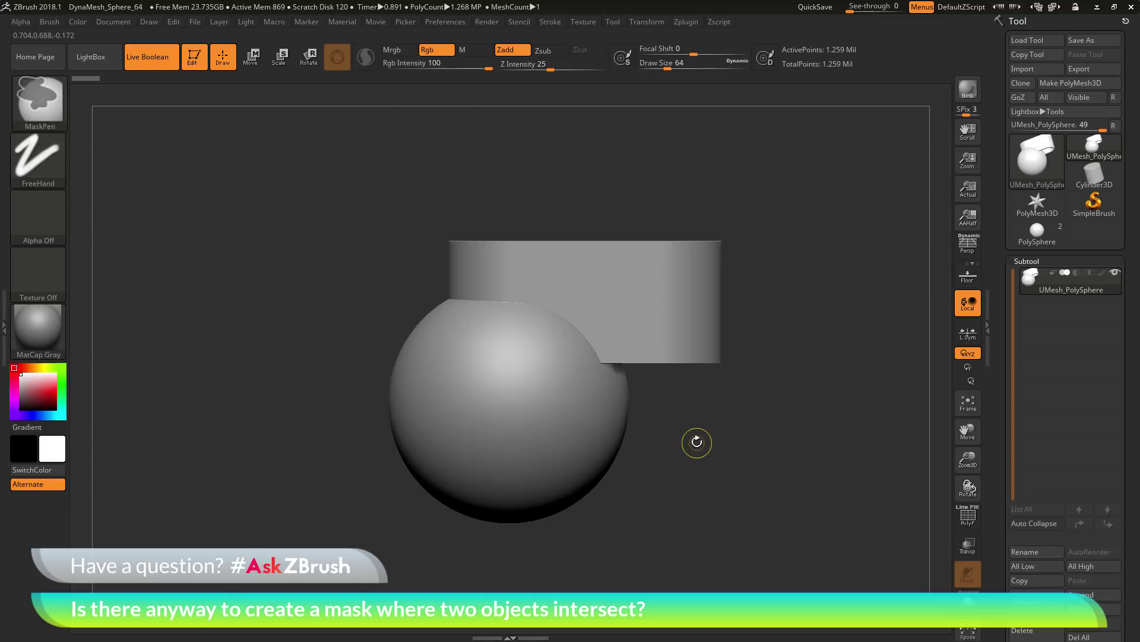
ctrl+shift+click(495, 413)
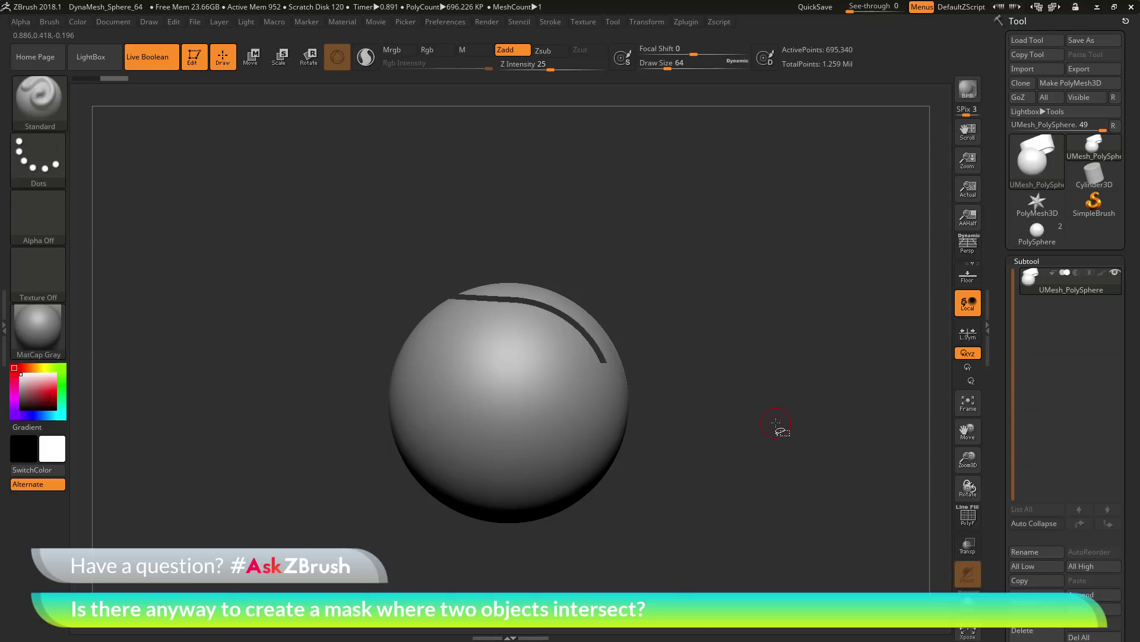
drag(815, 359, 799, 429)
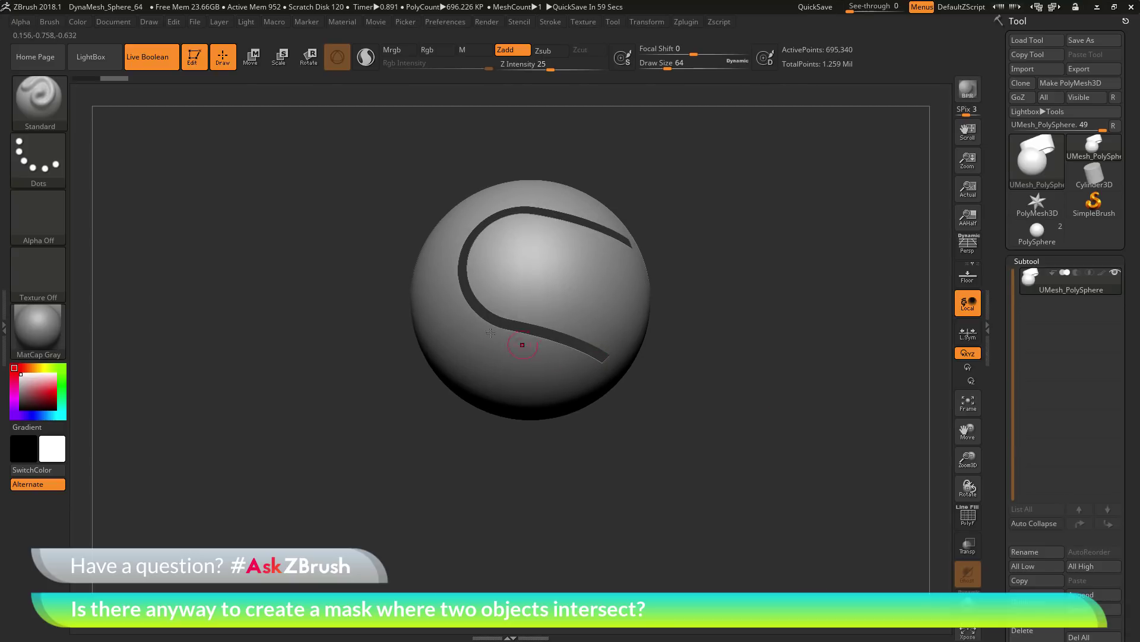
Delete the hidden band with Modify Topology > Del Hidden, dropping points to 695,340
drag(725, 427, 738, 356)
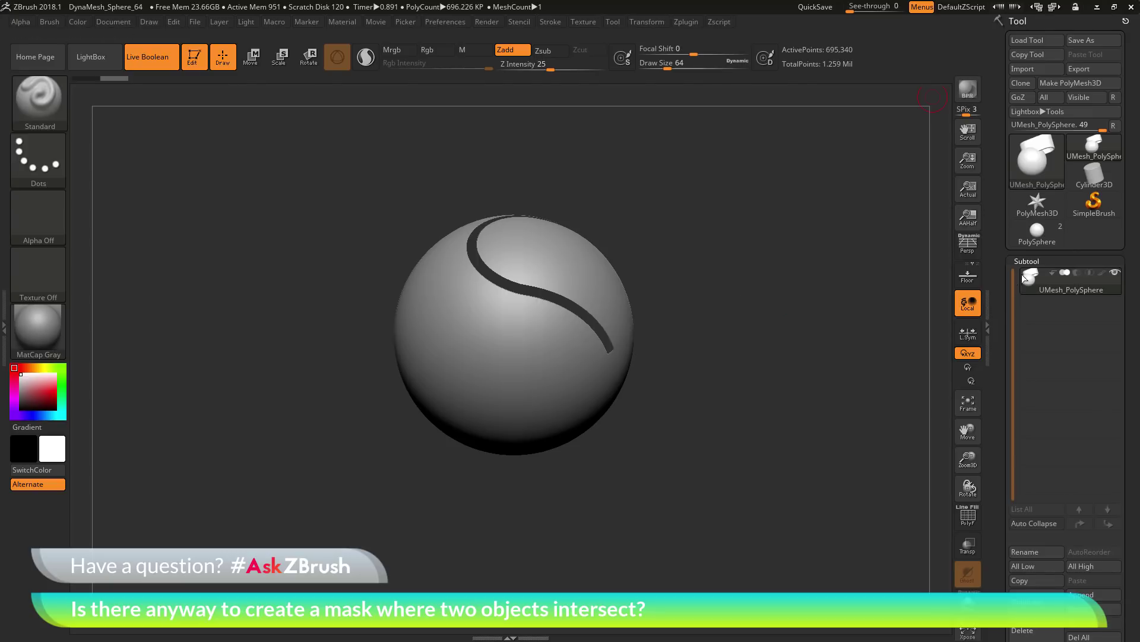
drag(1008, 312, 1011, 143)
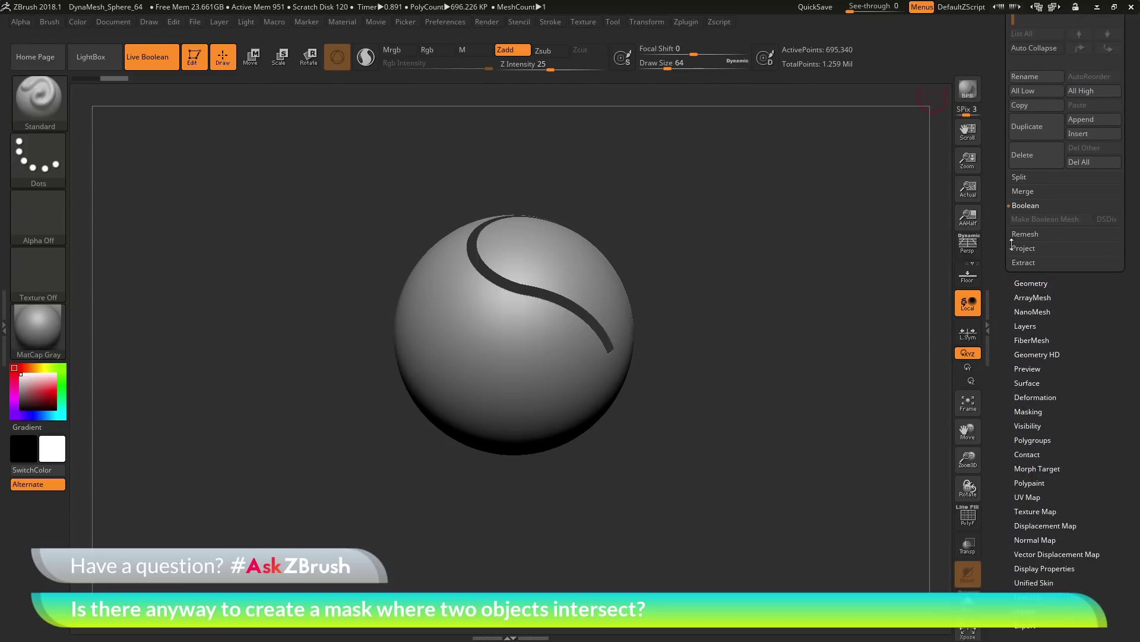
click(1024, 281)
drag(1000, 301, 1005, 218)
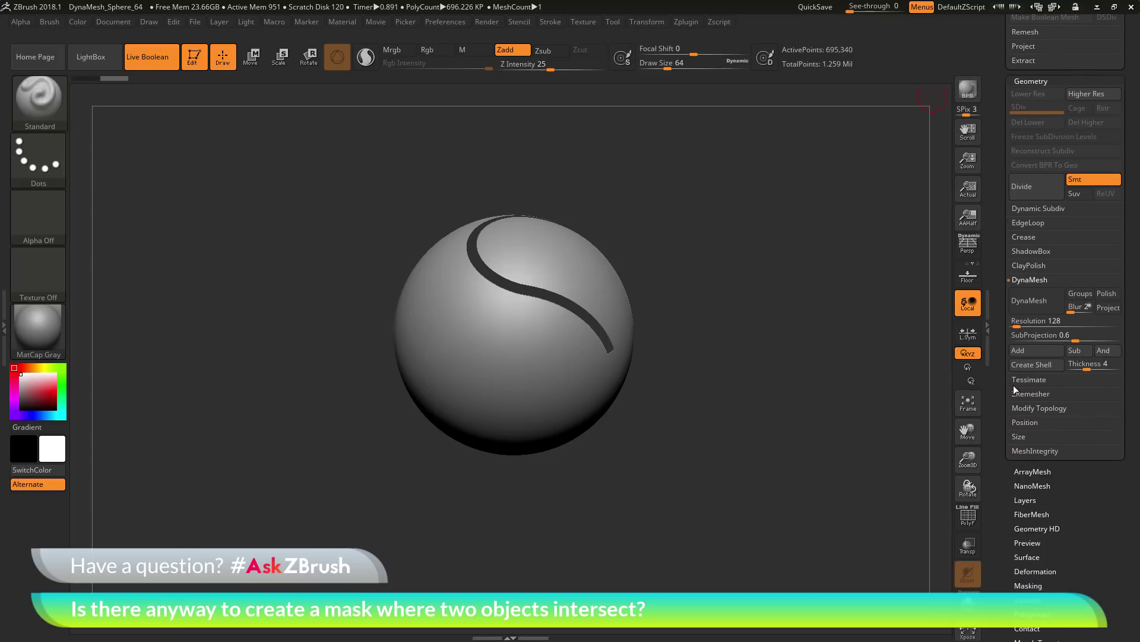
click(1018, 409)
drag(1004, 472, 1002, 312)
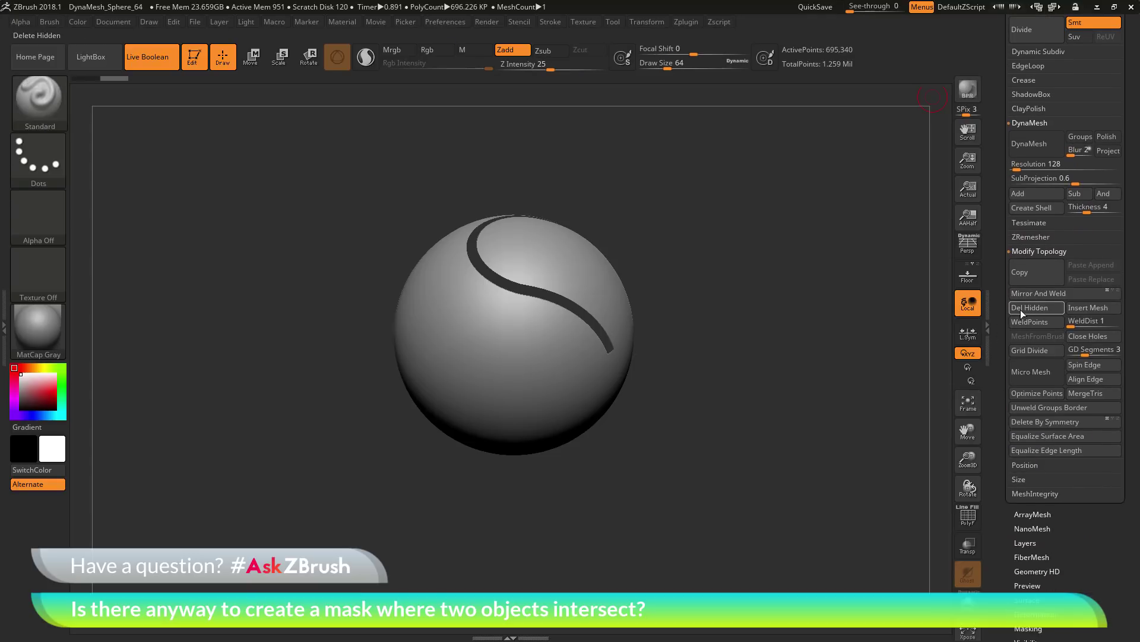
click(1027, 308)
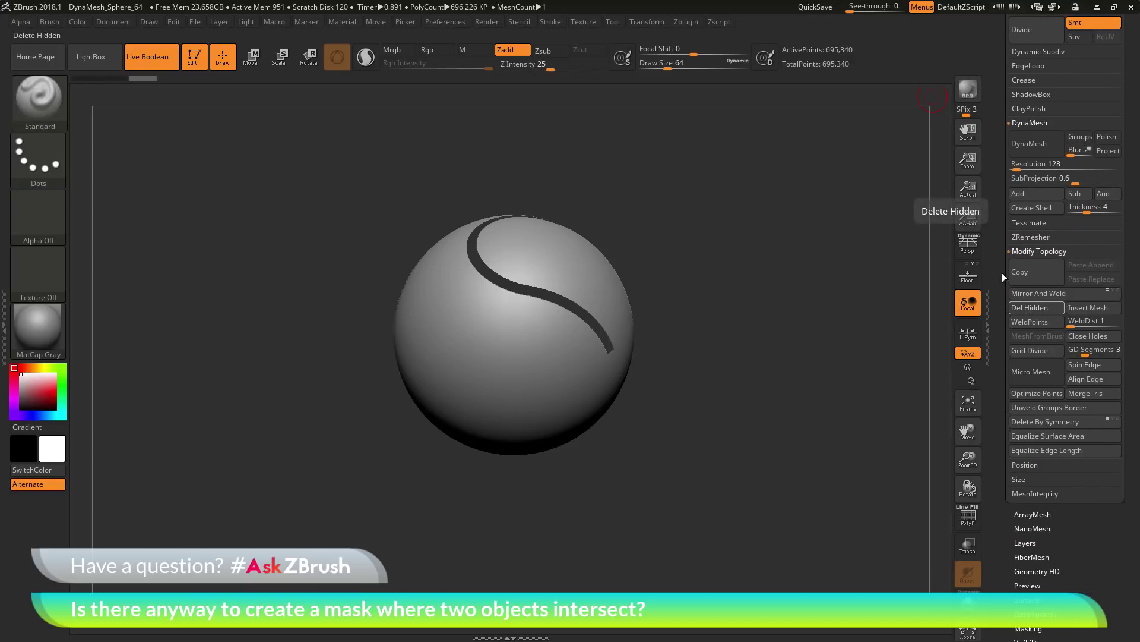
mouse_move(674, 440)
mouse_down()
mouse_move(672, 401)
mouse_move(686, 462)
mouse_move(714, 453)
mouse_move(671, 453)
mouse_move(623, 354)
mouse_up()
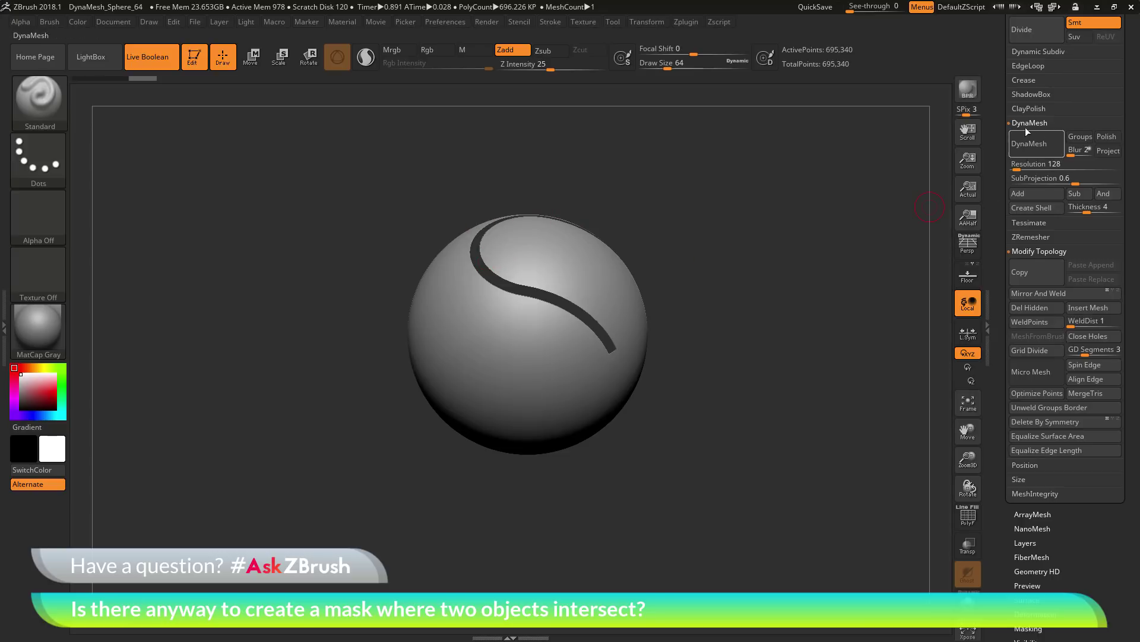
drag(1003, 113, 975, 350)
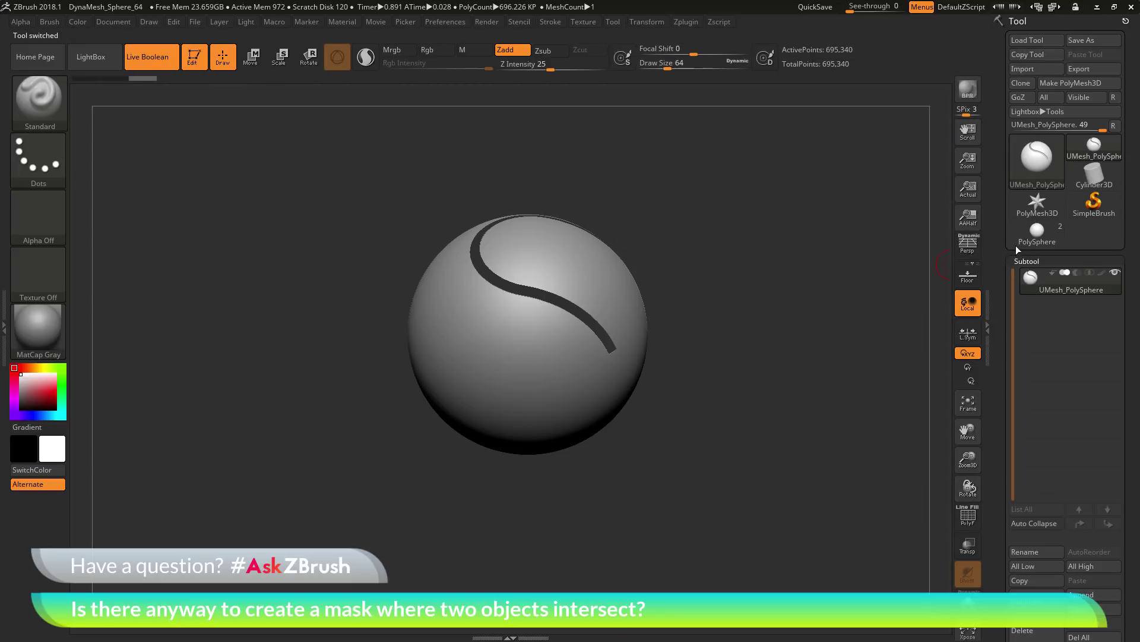
On the PolySphere tool, append UMesh_PolySphere as a subtool and select UMesh_PolySphere1
click(1046, 233)
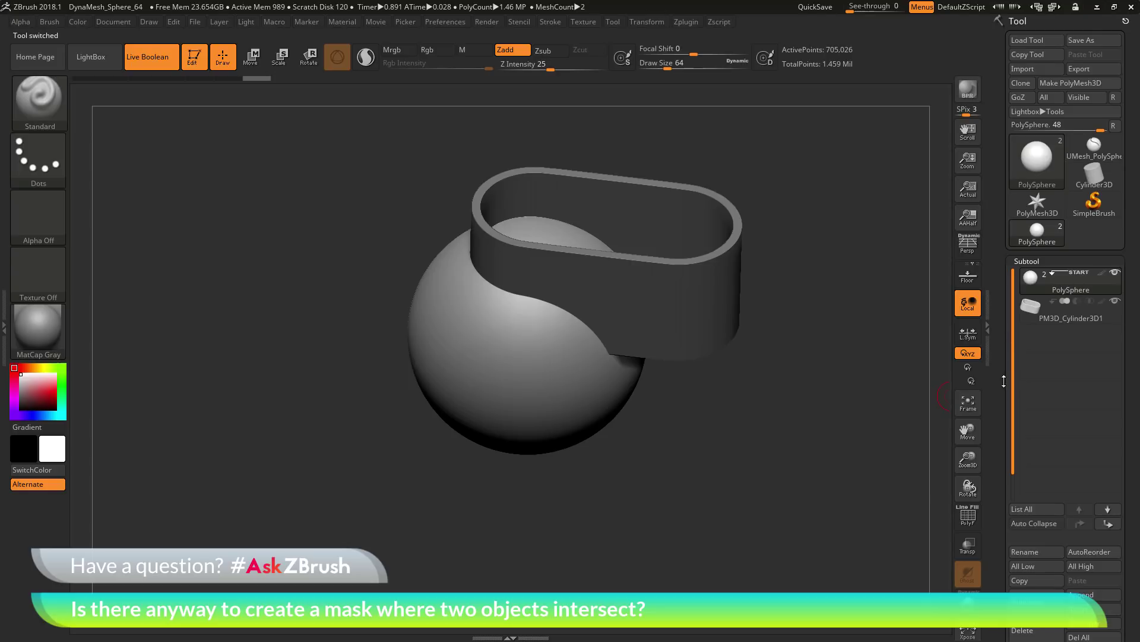
scroll(1010, 380, down, 3)
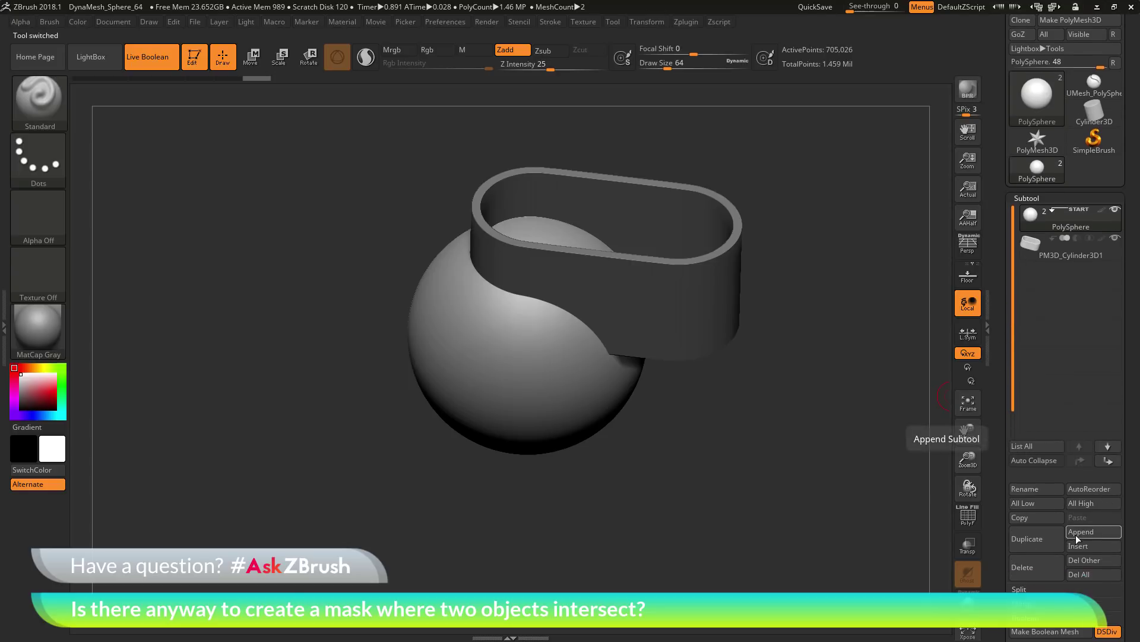
click(1075, 532)
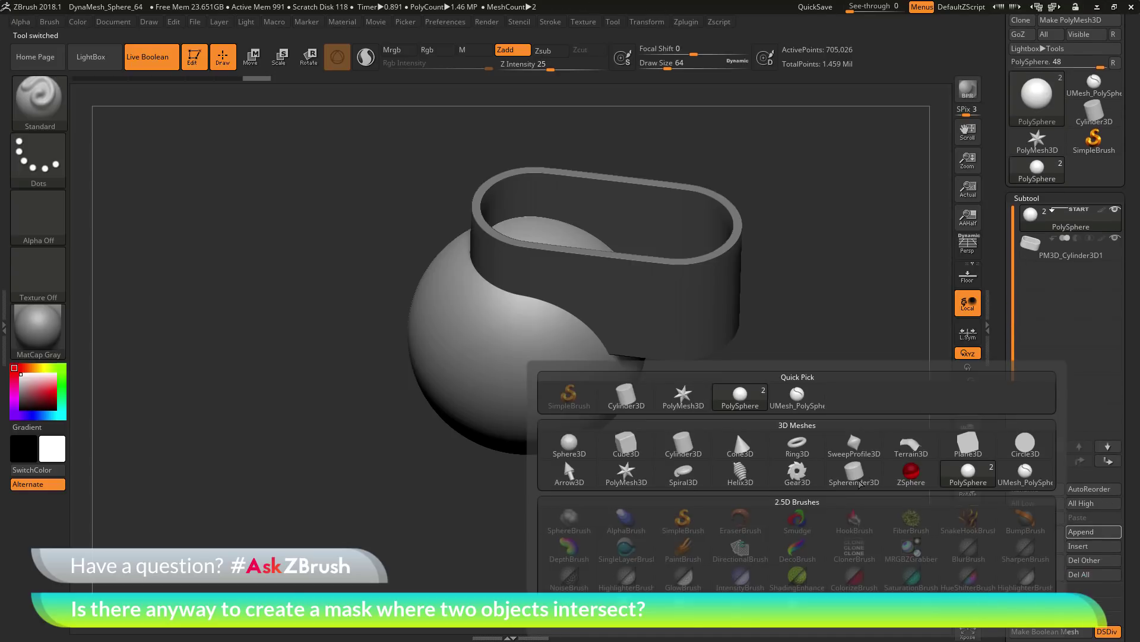
click(799, 395)
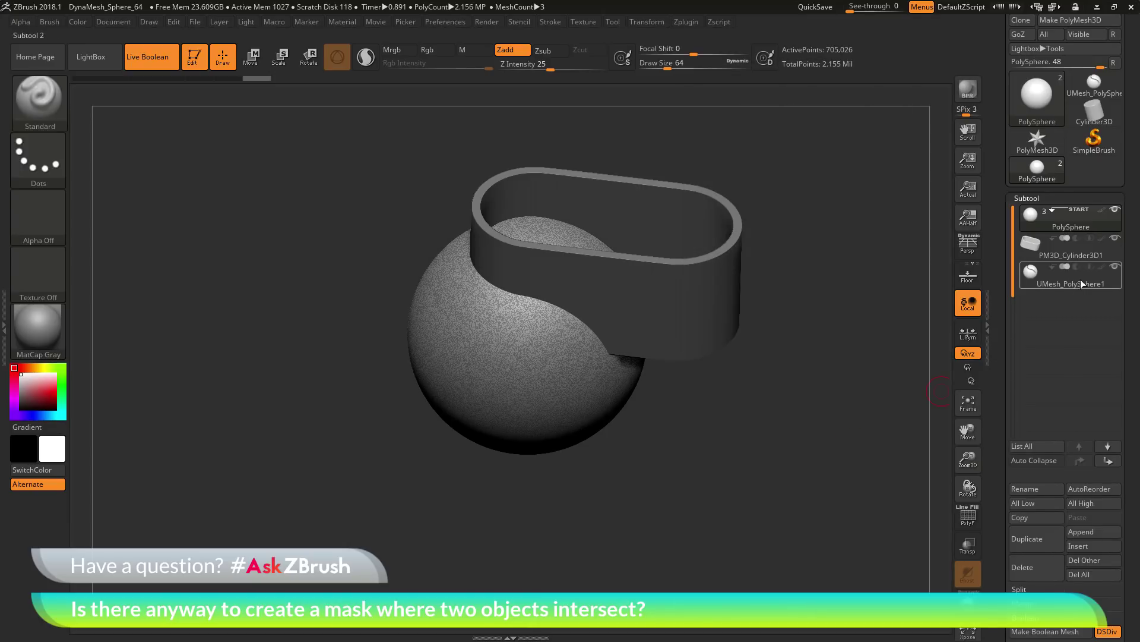
mouse_move(1054, 285)
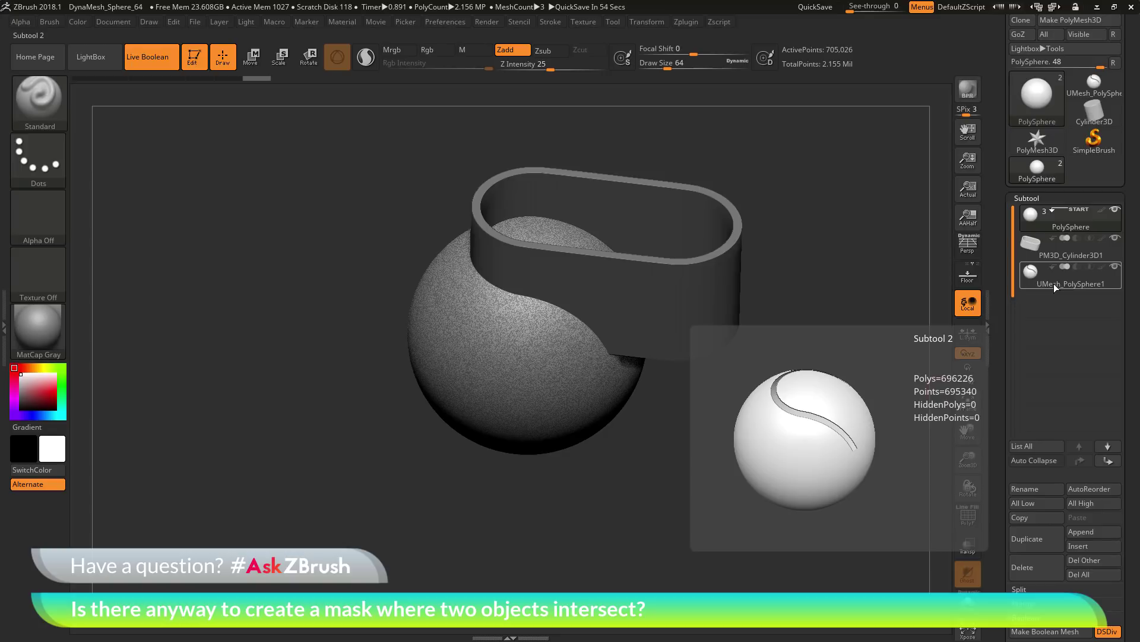
click(1054, 284)
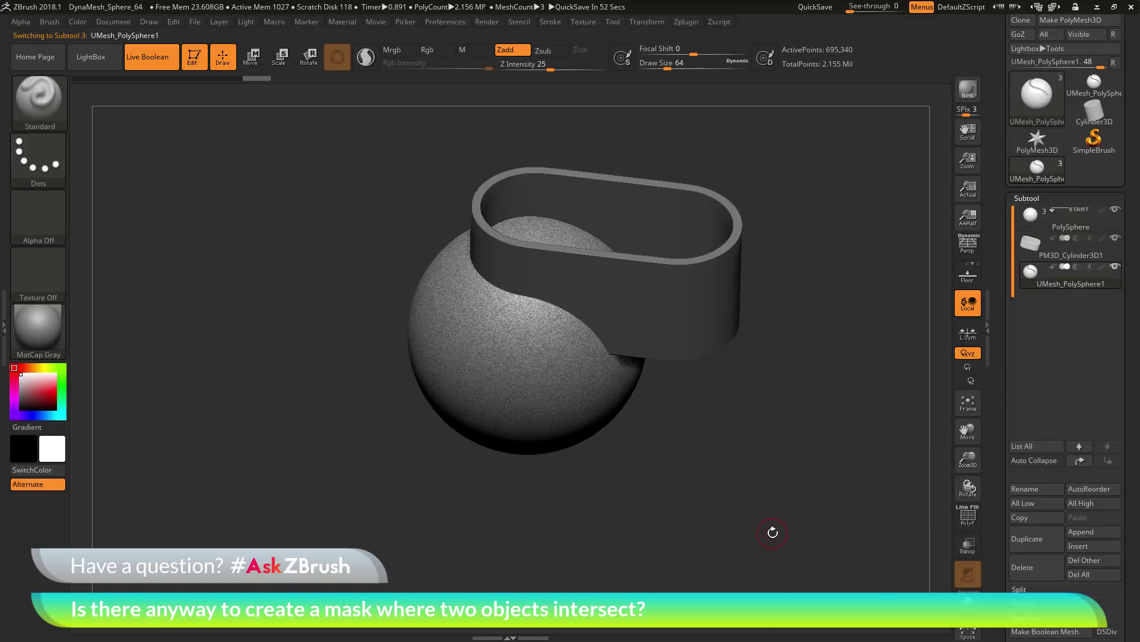
Solo the grooved sphere, enable Rgb and FillObject it black, then reset the colour to white
click(967, 605)
mouse_move(809, 371)
mouse_down()
mouse_move(807, 326)
mouse_move(827, 337)
mouse_move(822, 387)
mouse_up()
alt+drag(822, 387, 818, 321)
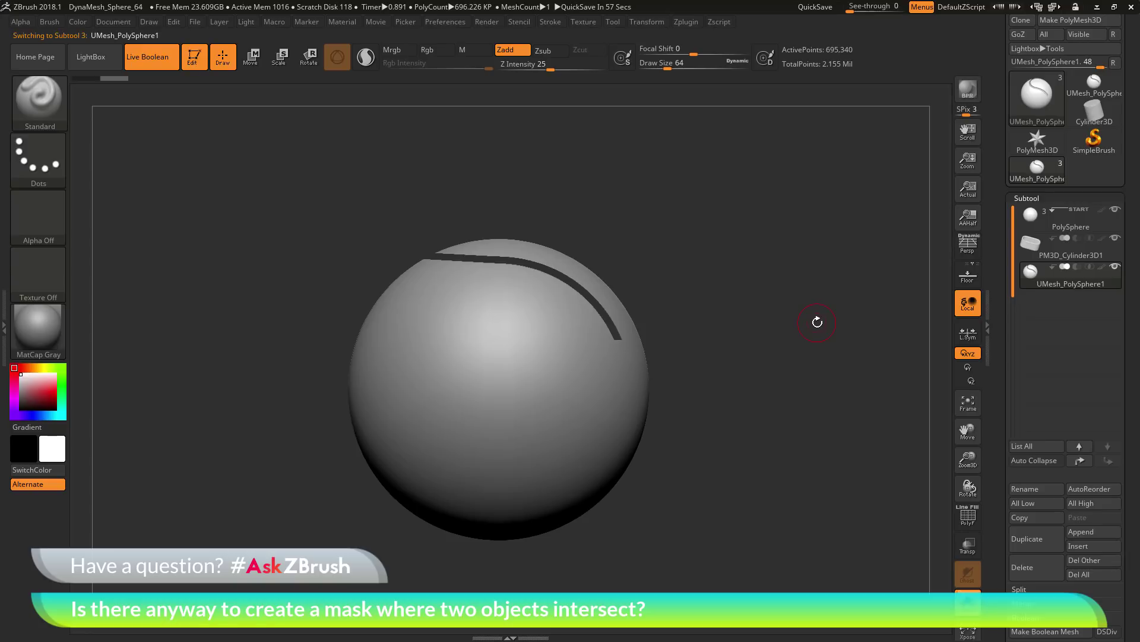
click(437, 50)
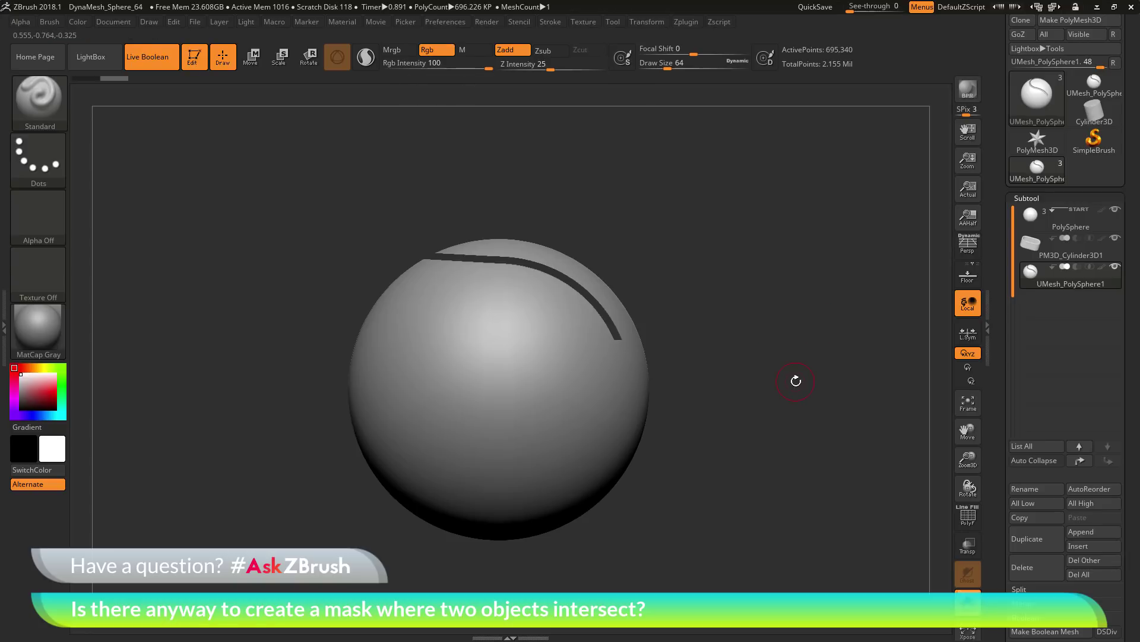
drag(36, 383, 6, 420)
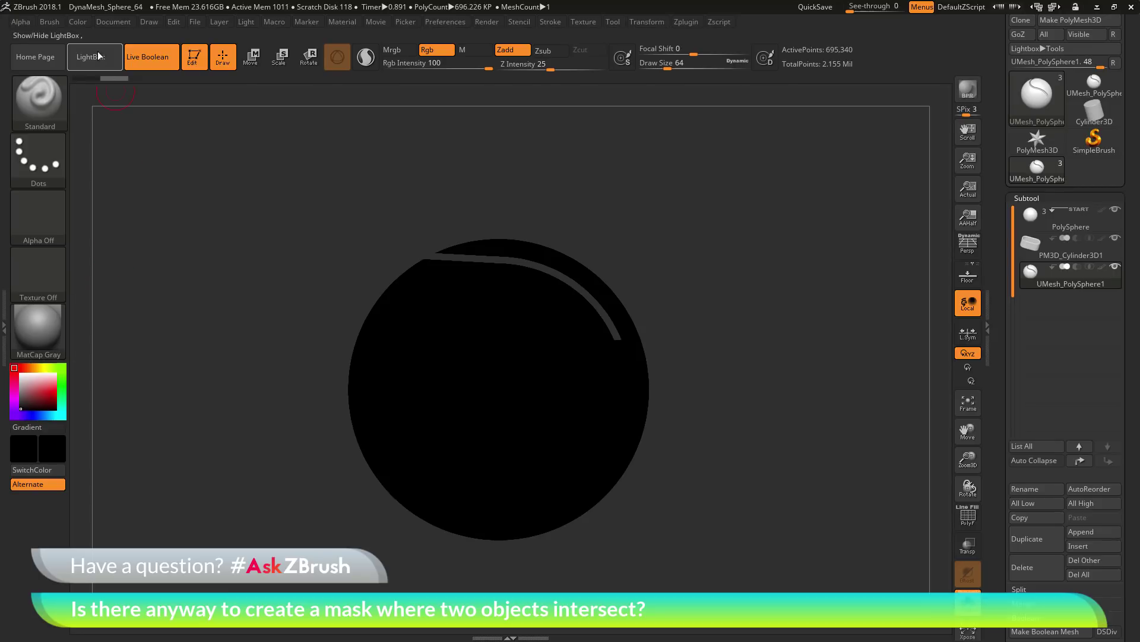
click(79, 22)
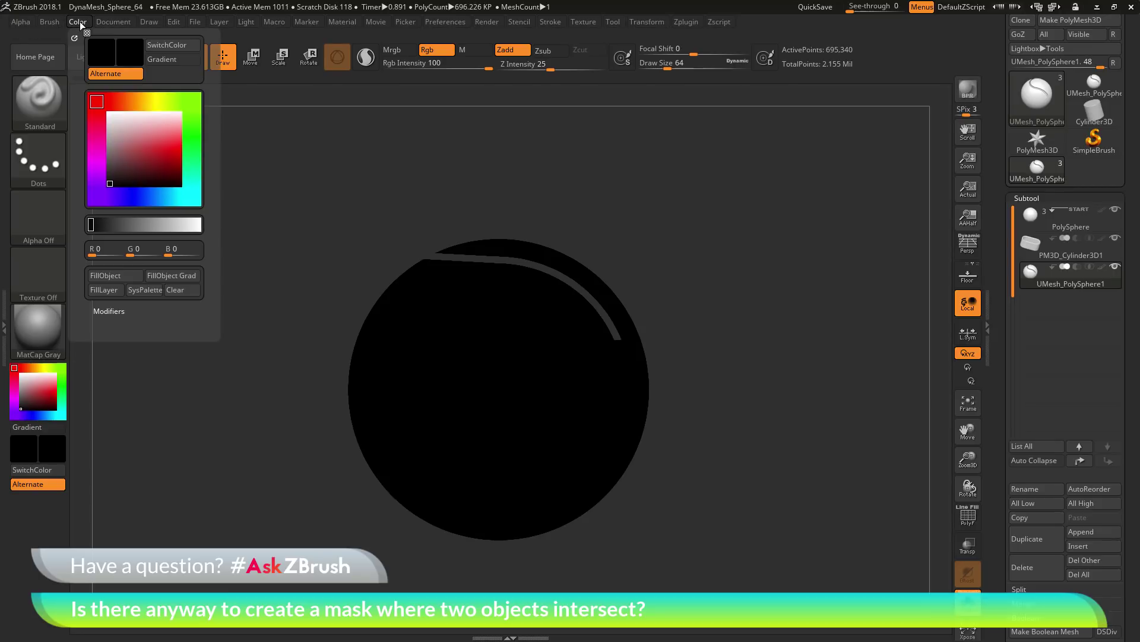
click(125, 281)
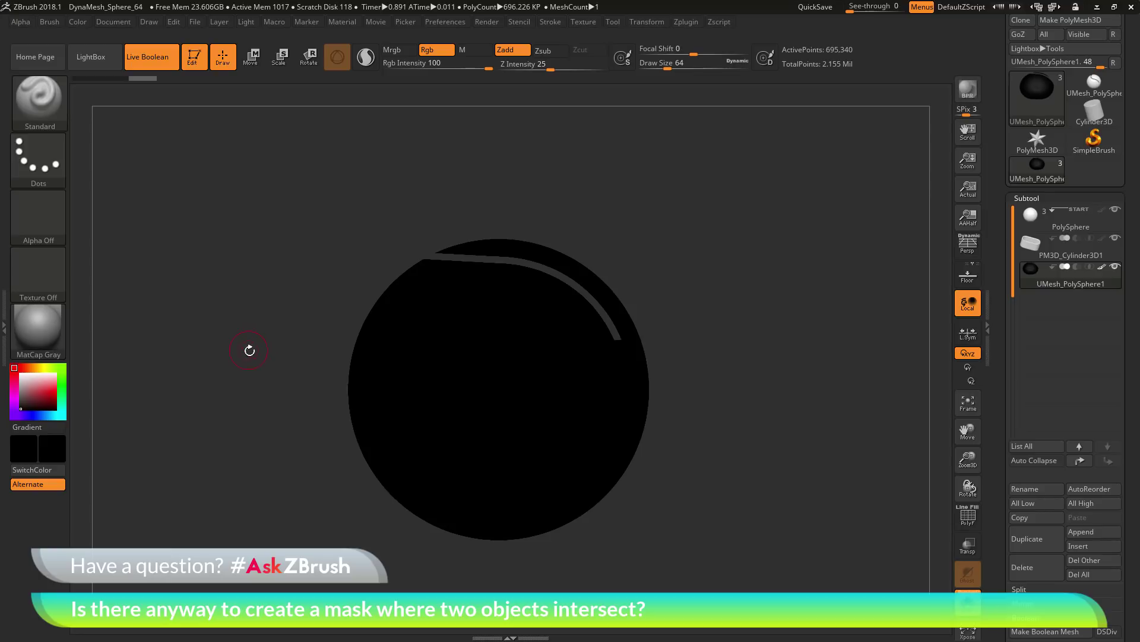
drag(33, 384, 16, 366)
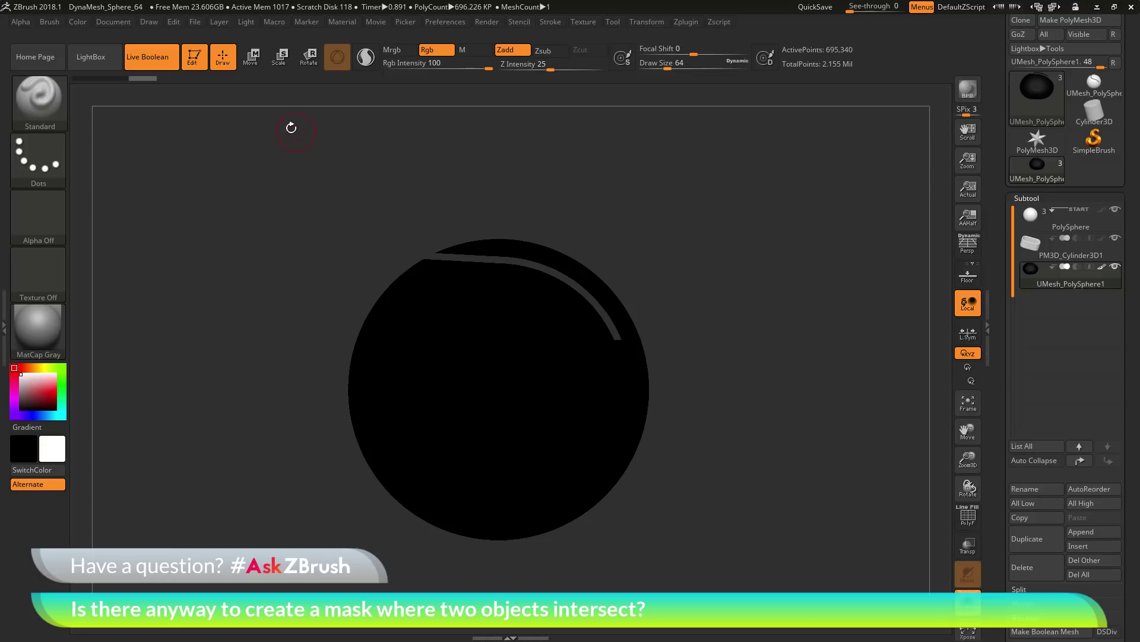
Turn off Live Boolean and exit Solo to display all three subtools
click(160, 66)
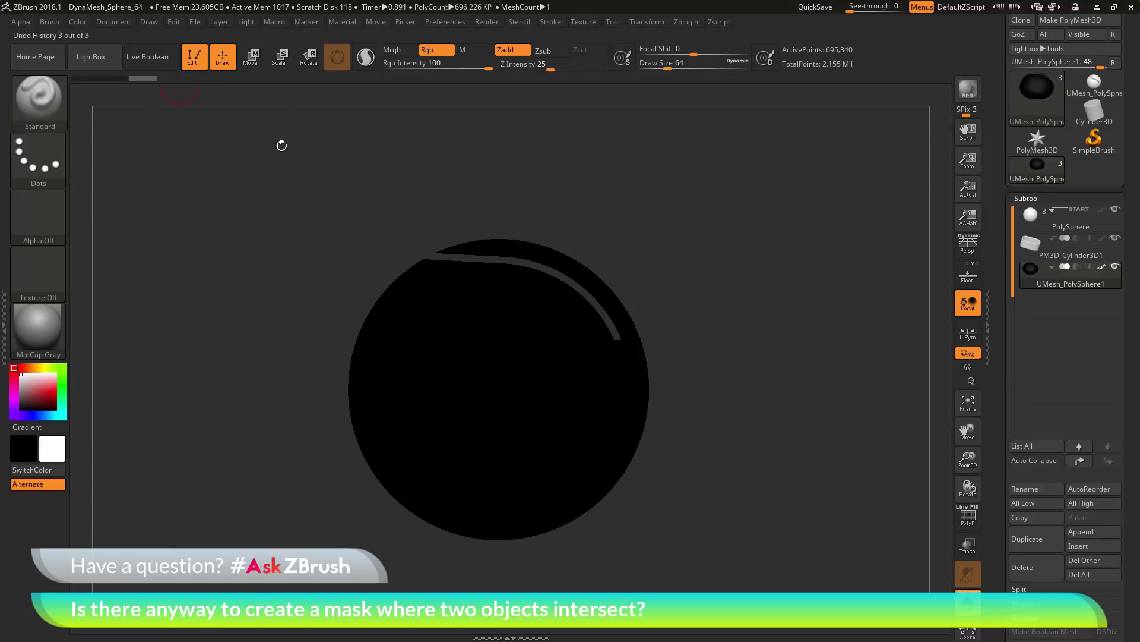
drag(794, 309, 797, 329)
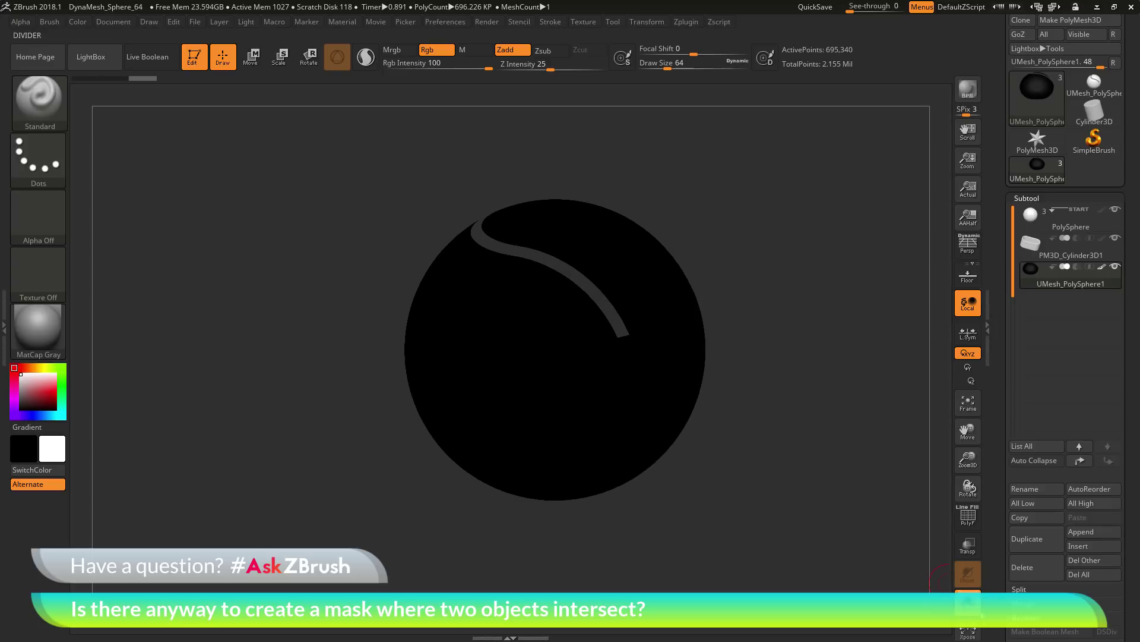
key(f)
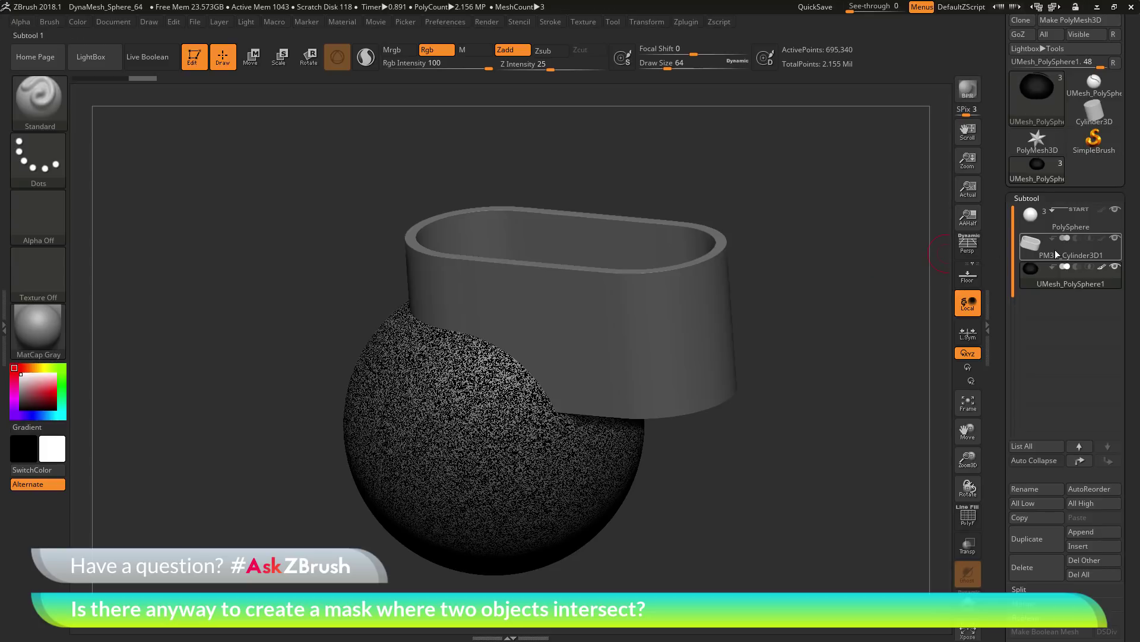
Hide PM3D_Cylinder3D1, then select the PolySphere row so it becomes the active subtool (705,026 points)
mouse_move(1060, 248)
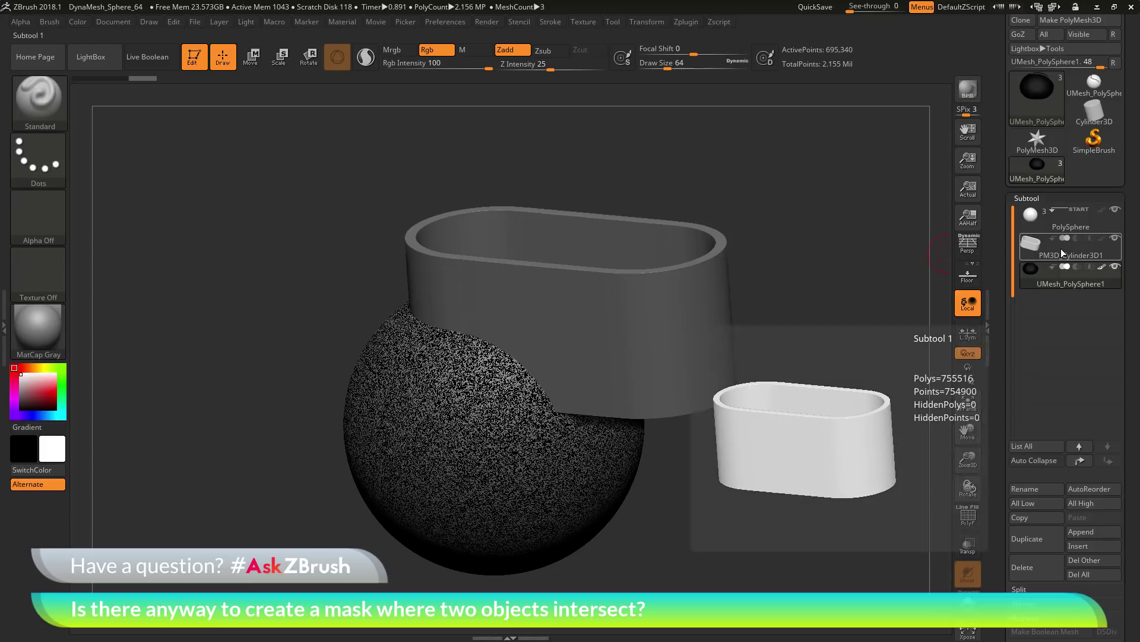
click(1115, 239)
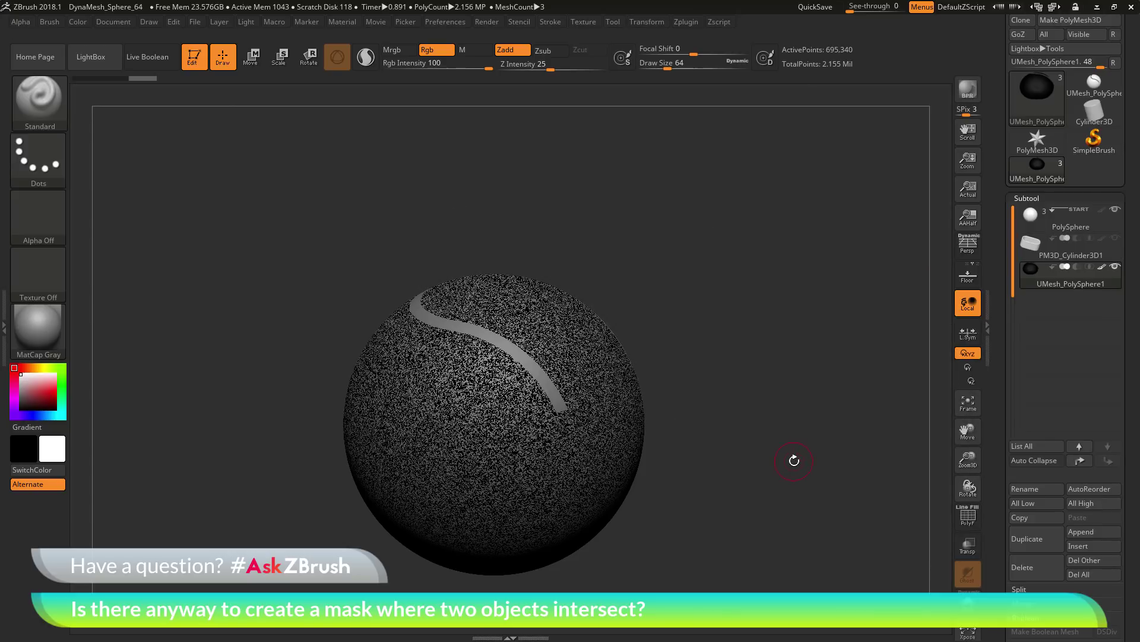
alt+drag(825, 419, 827, 362)
mouse_move(828, 367)
mouse_down()
mouse_move(846, 426)
mouse_move(824, 348)
mouse_move(838, 372)
mouse_up()
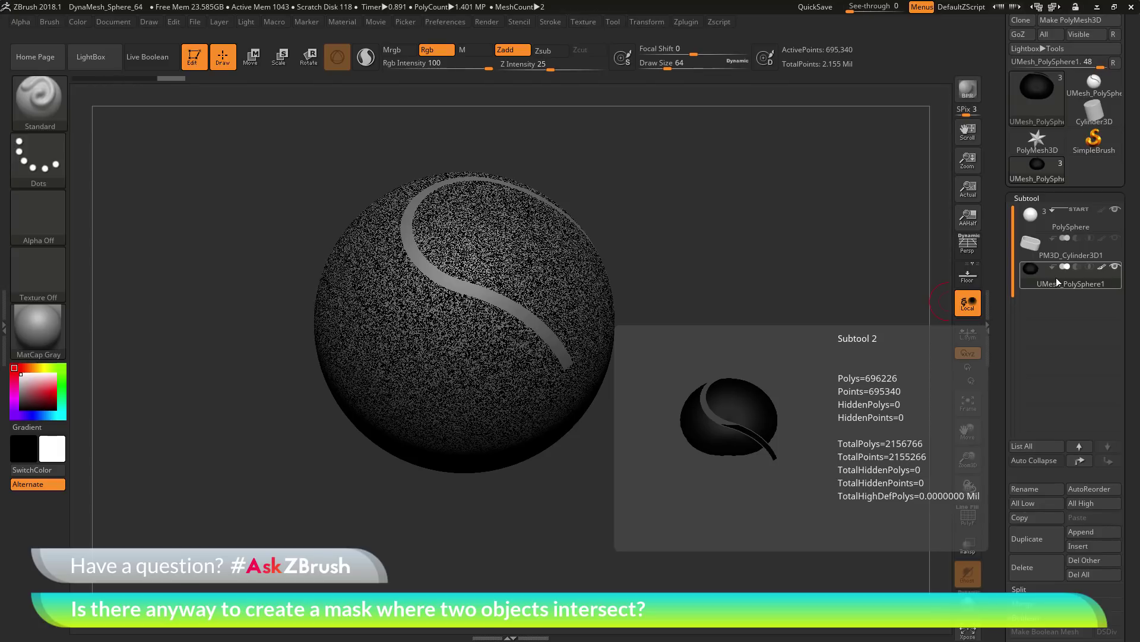
mouse_move(1072, 224)
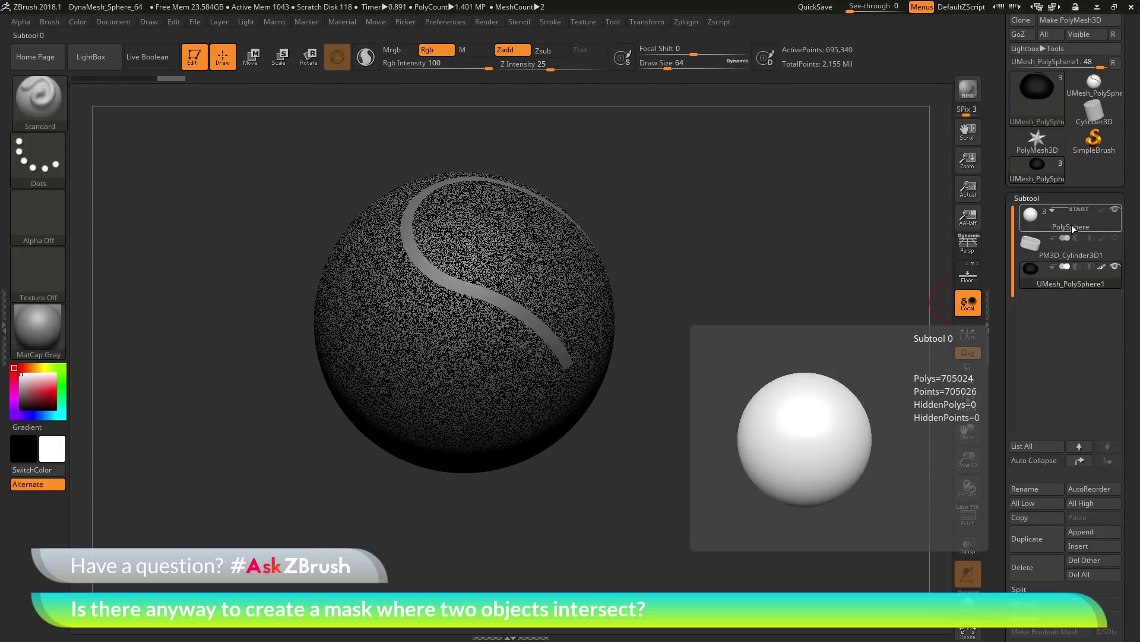
click(1072, 225)
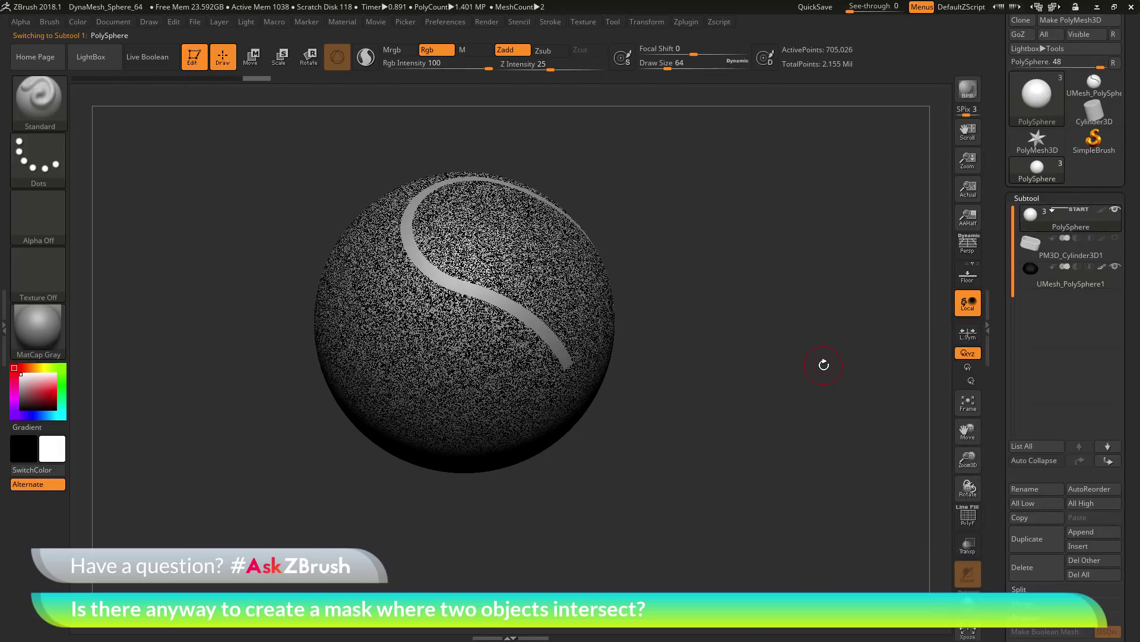
Turn on polypaint colour display for the PolySphere and enable Solo so only it shows
click(1101, 209)
click(968, 601)
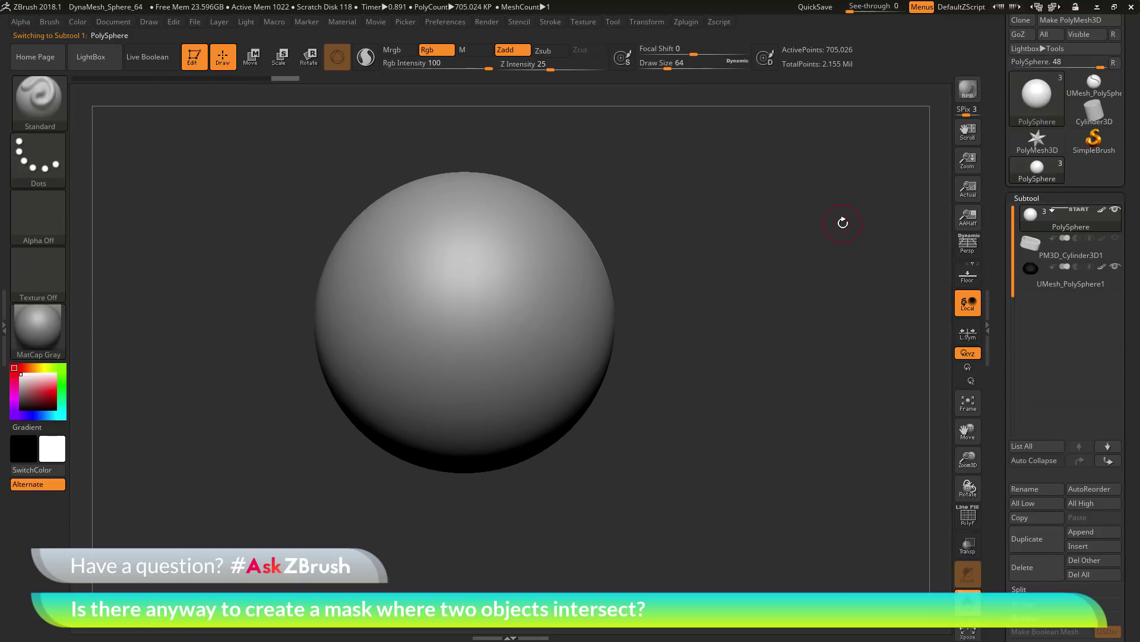
click(83, 24)
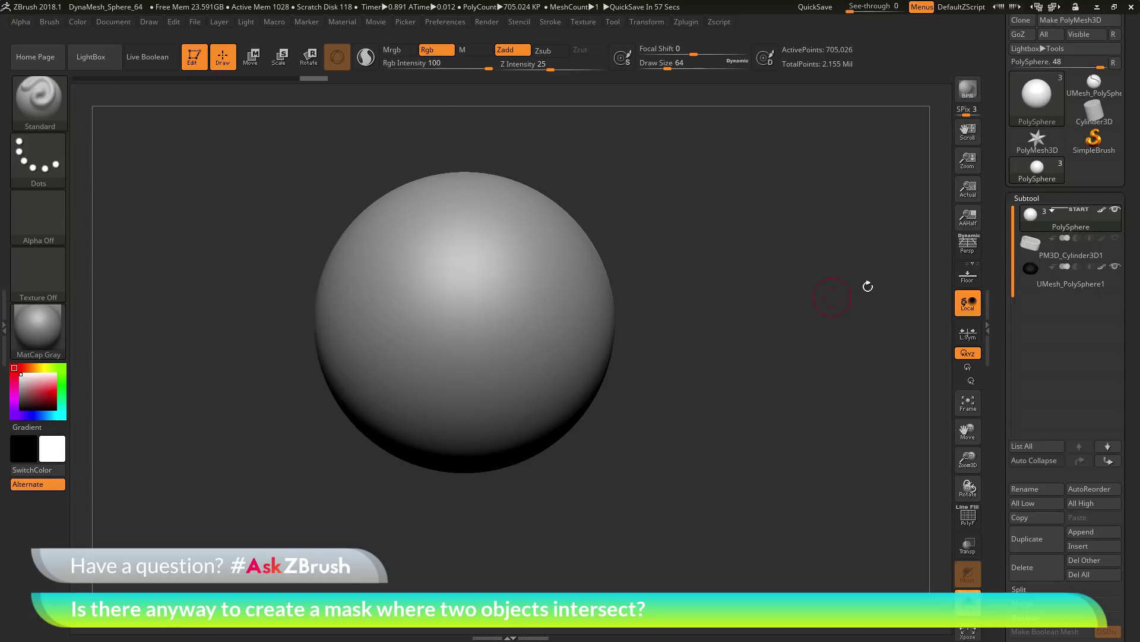
drag(993, 397, 989, 246)
Expand Subtool > Project to reveal ProjectAll with Dist 0.02, Mean 25 and PA Blur 10
scroll(988, 245, down, 10)
key(shift)
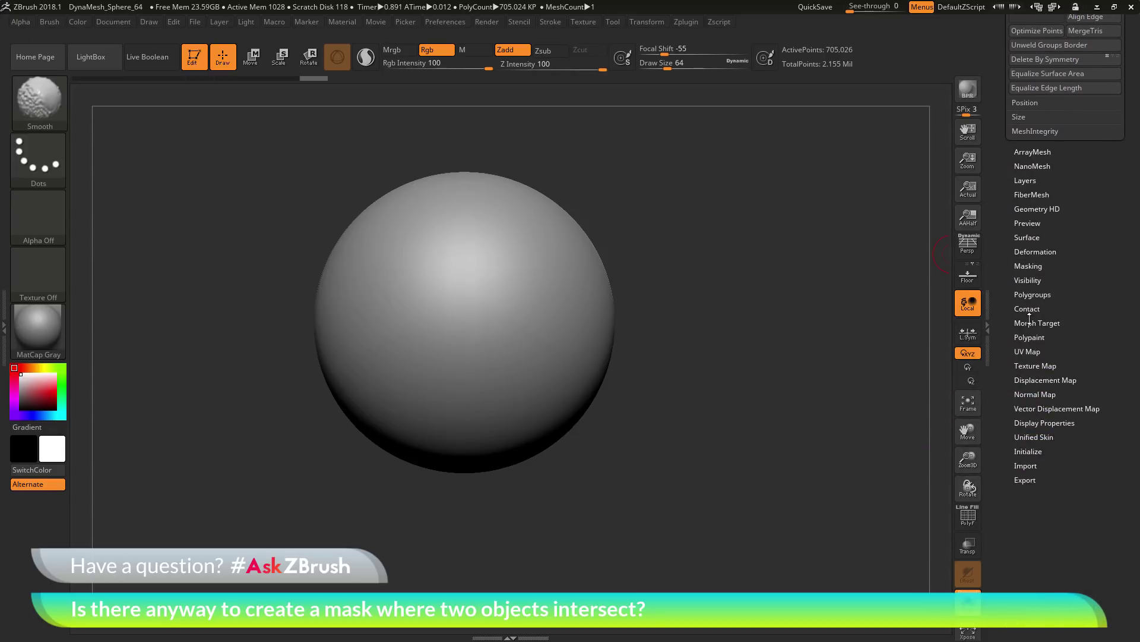
click(1031, 323)
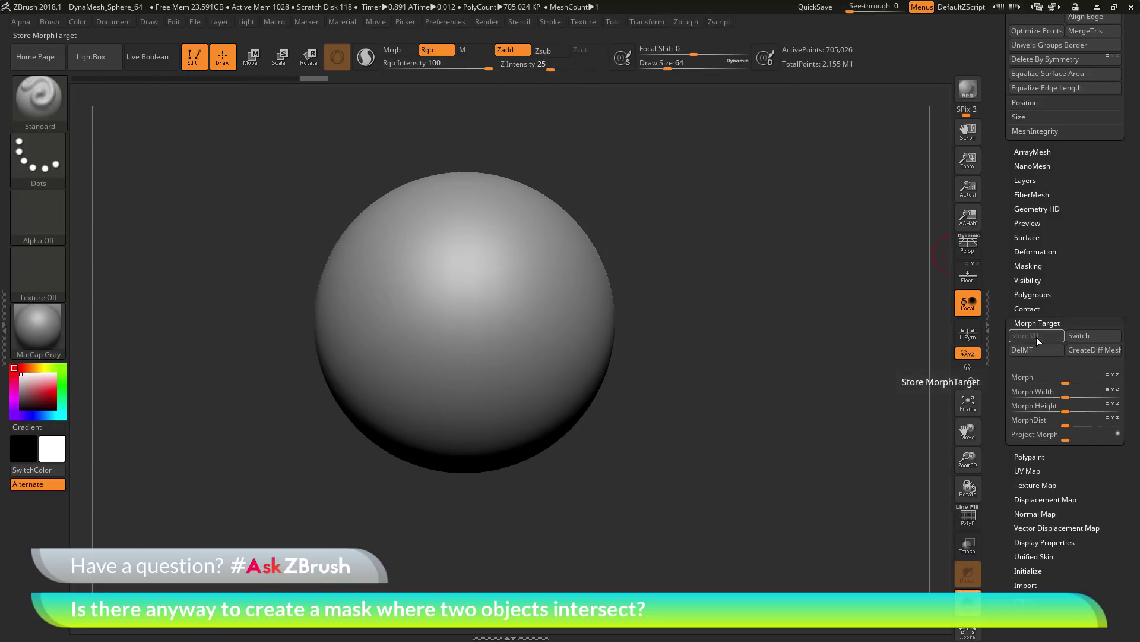
drag(1001, 144, 1003, 266)
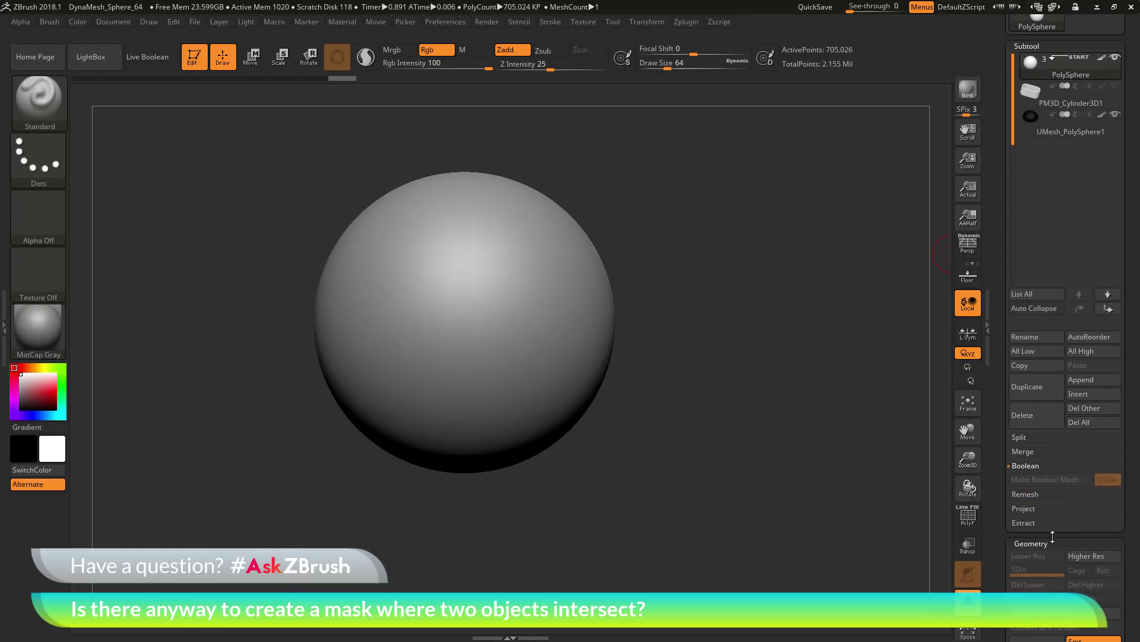
click(1042, 509)
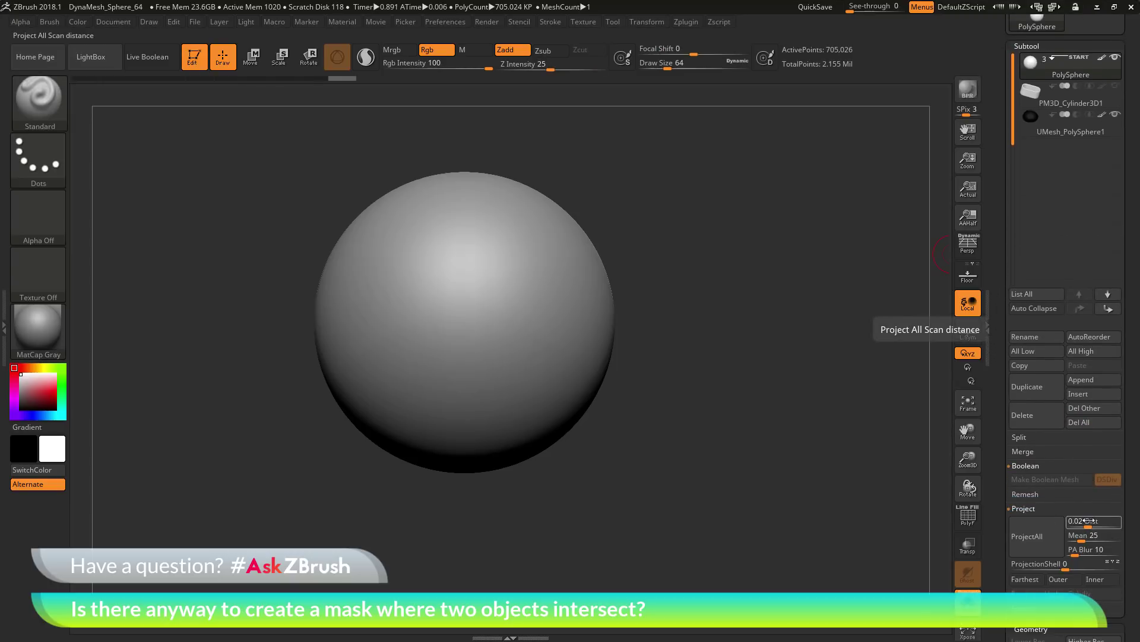
drag(999, 386, 1002, 298)
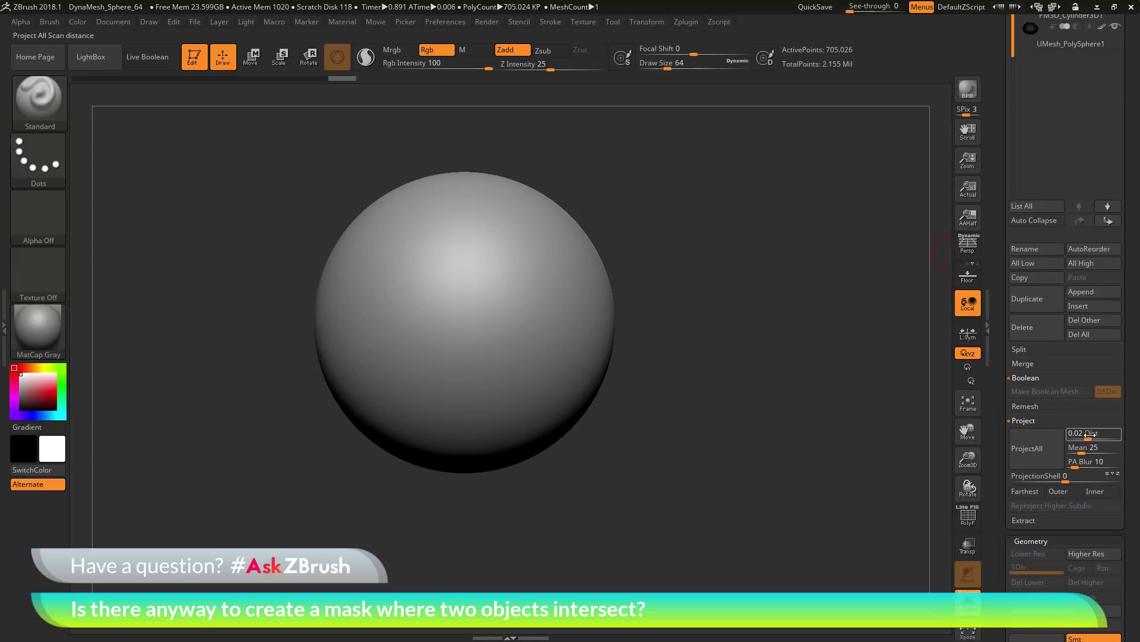
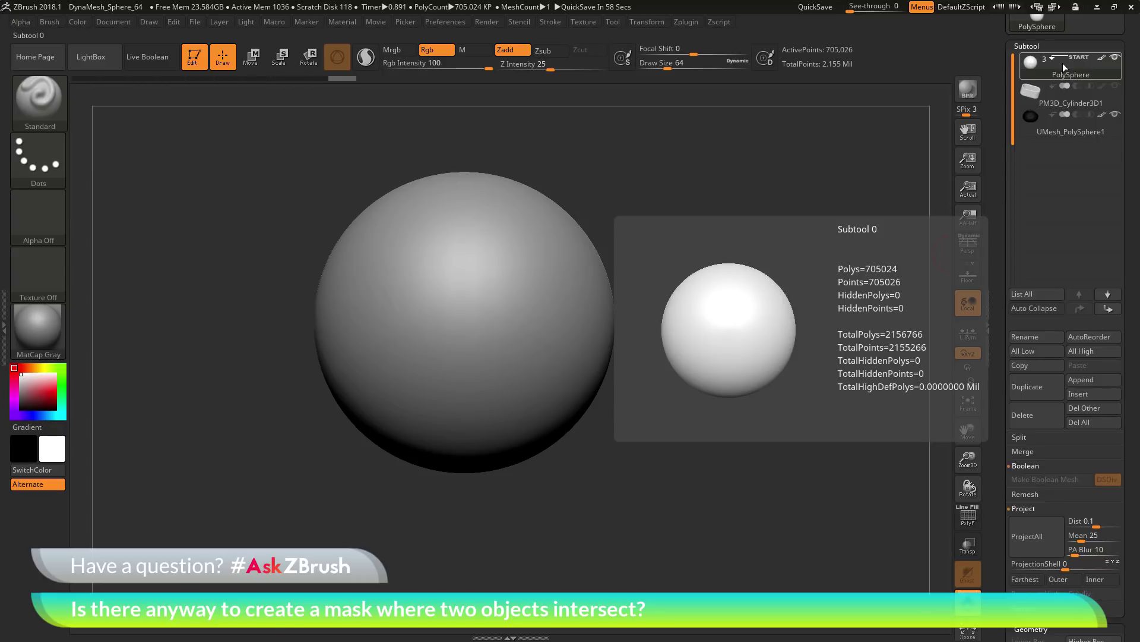
Review the three subtools in the SubTool list, then scroll the Tool palette to Project
mouse_move(1075, 122)
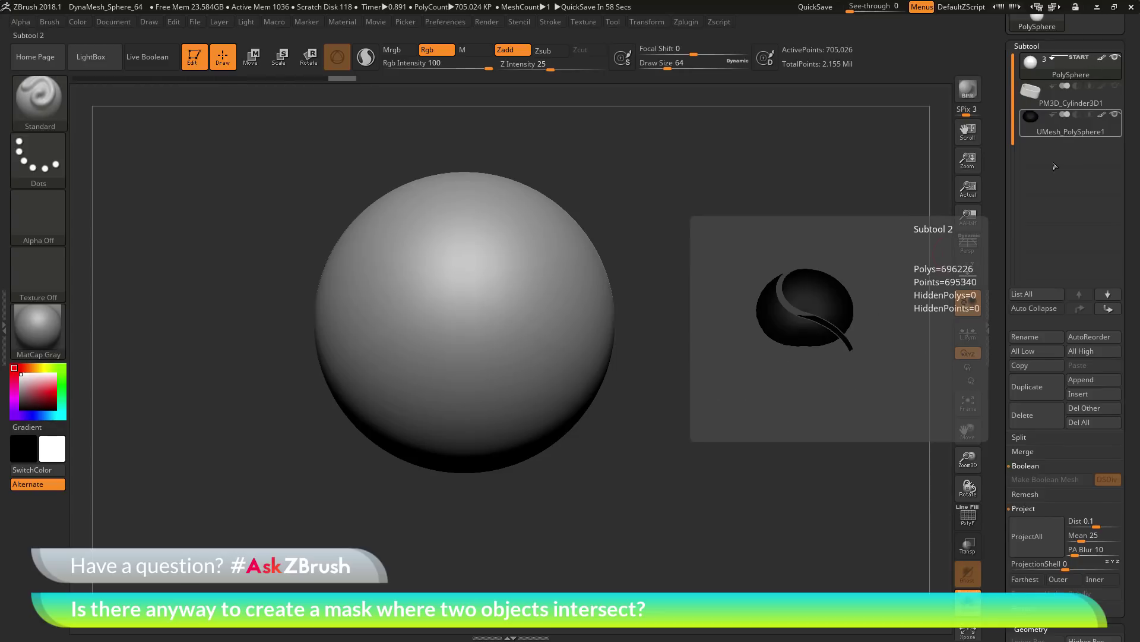
drag(1018, 466, 1018, 408)
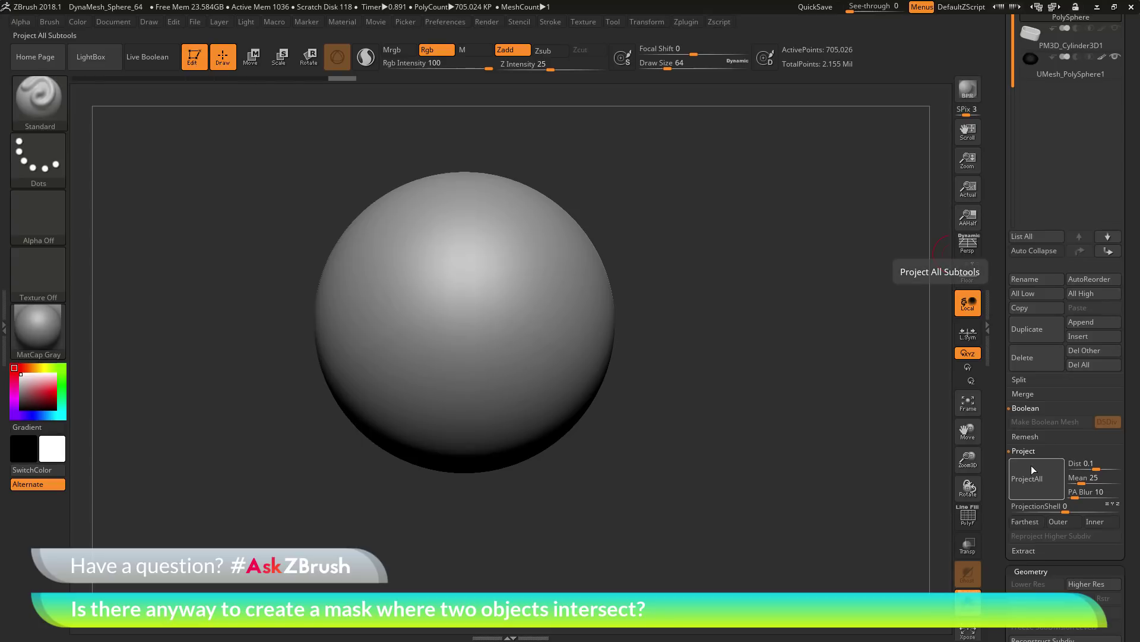
drag(1005, 247, 1000, 310)
mouse_move(1065, 180)
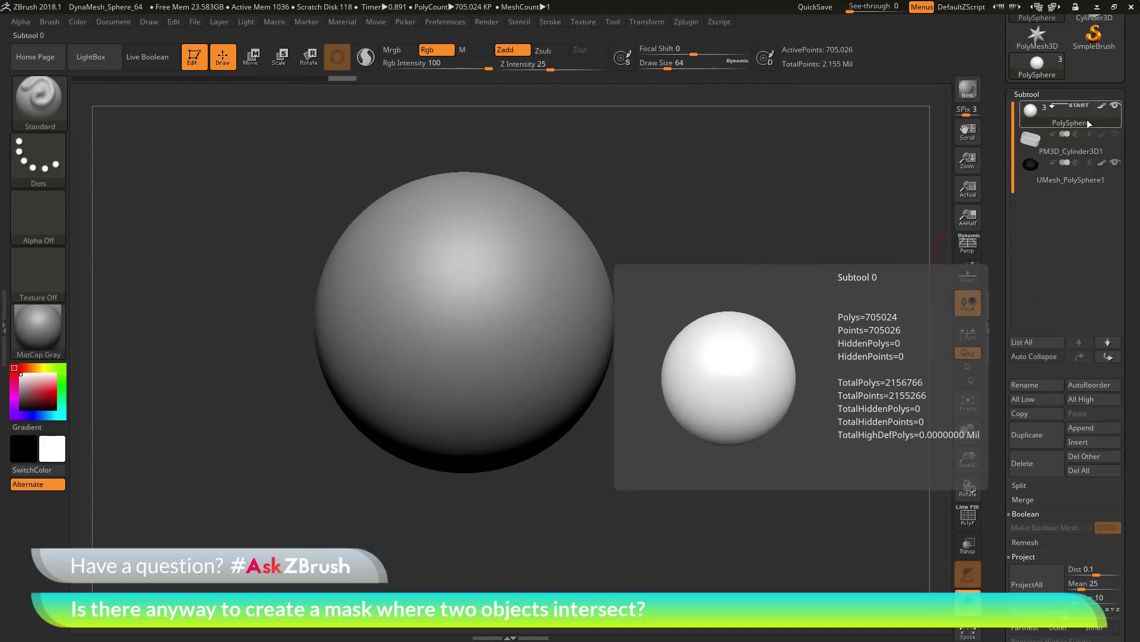
drag(1004, 386, 1004, 274)
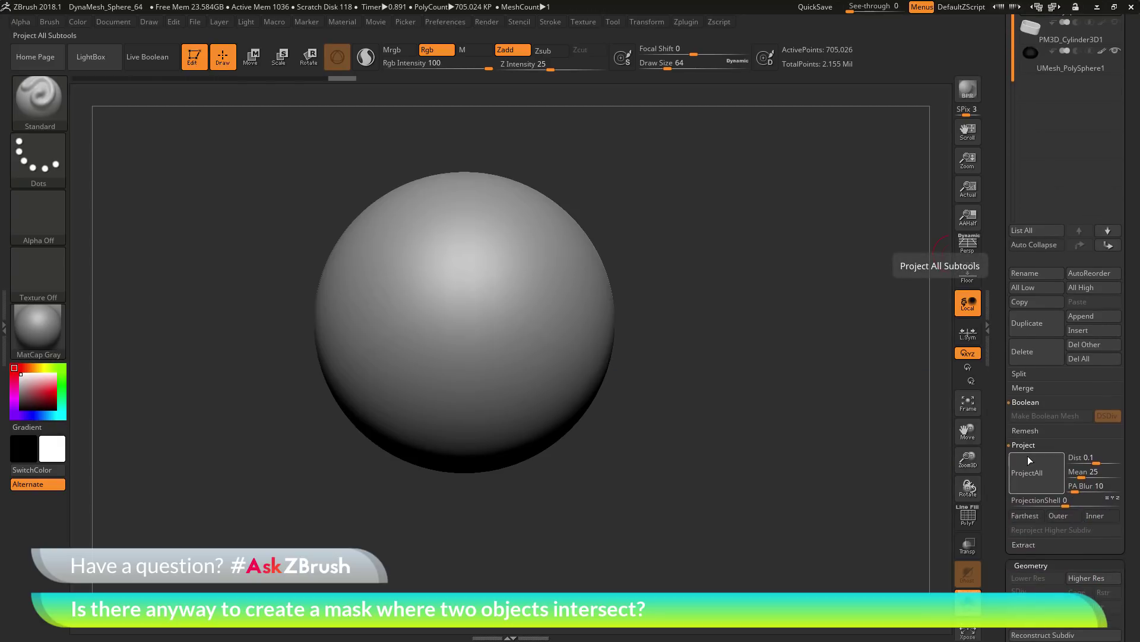
Run ProjectAll to transfer the boolean mesh's black paint and S band onto the PolySphere
click(1028, 455)
mouse_move(847, 257)
mouse_down()
mouse_move(840, 330)
mouse_move(834, 251)
mouse_up()
drag(994, 172, 999, 370)
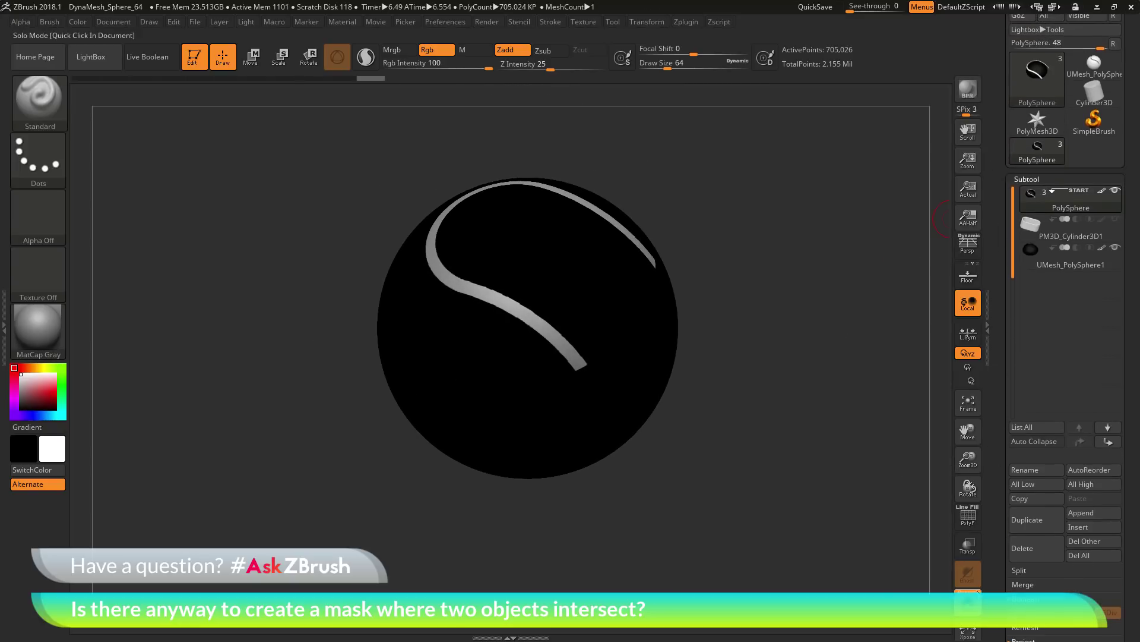
Hide UMesh_PolySphere1 and rotate the sphere to inspect the projected S band
click(1116, 251)
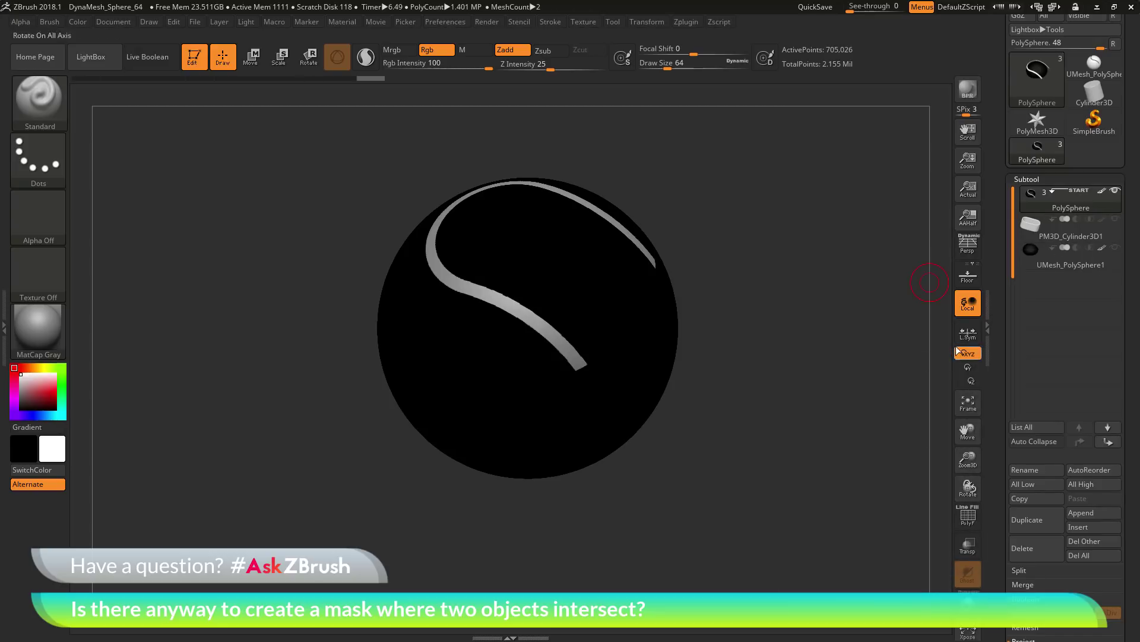
mouse_move(823, 344)
mouse_down()
mouse_move(840, 258)
mouse_move(858, 345)
mouse_move(837, 368)
mouse_move(794, 314)
mouse_up()
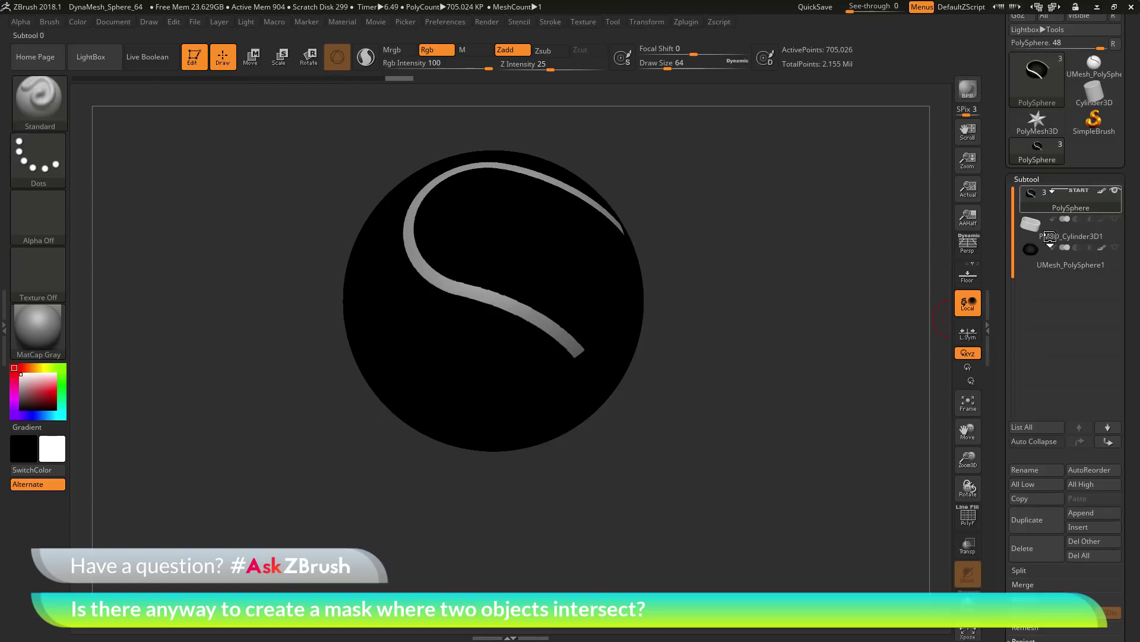
scroll(1040, 285, down, 15)
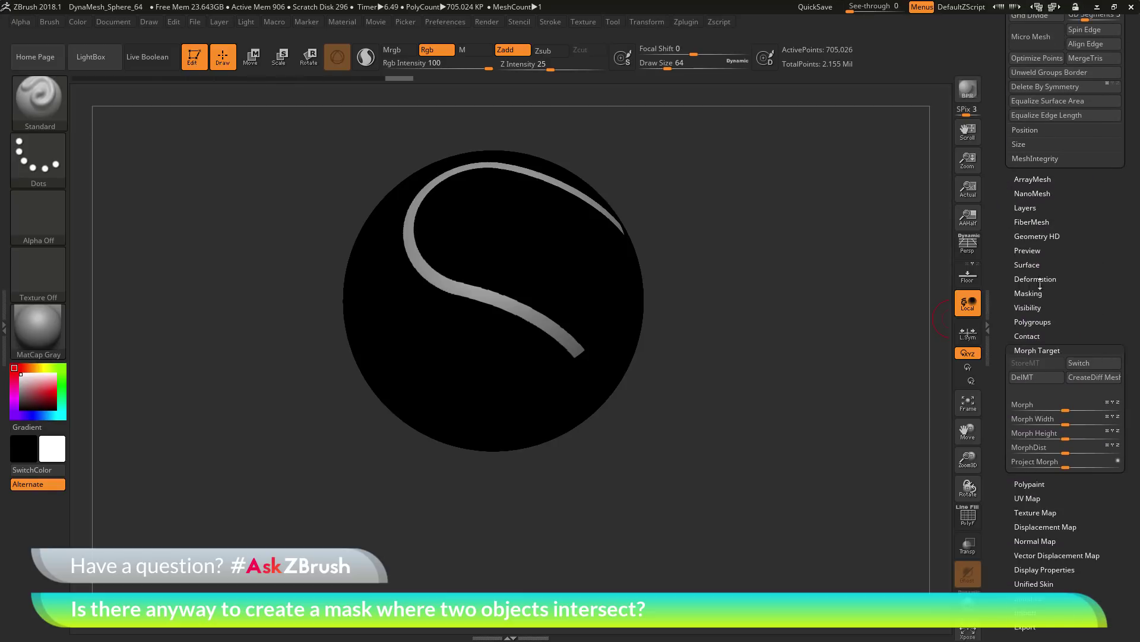
Switch to the PolySphere's stored morph target and delete it with DelMT
click(1081, 364)
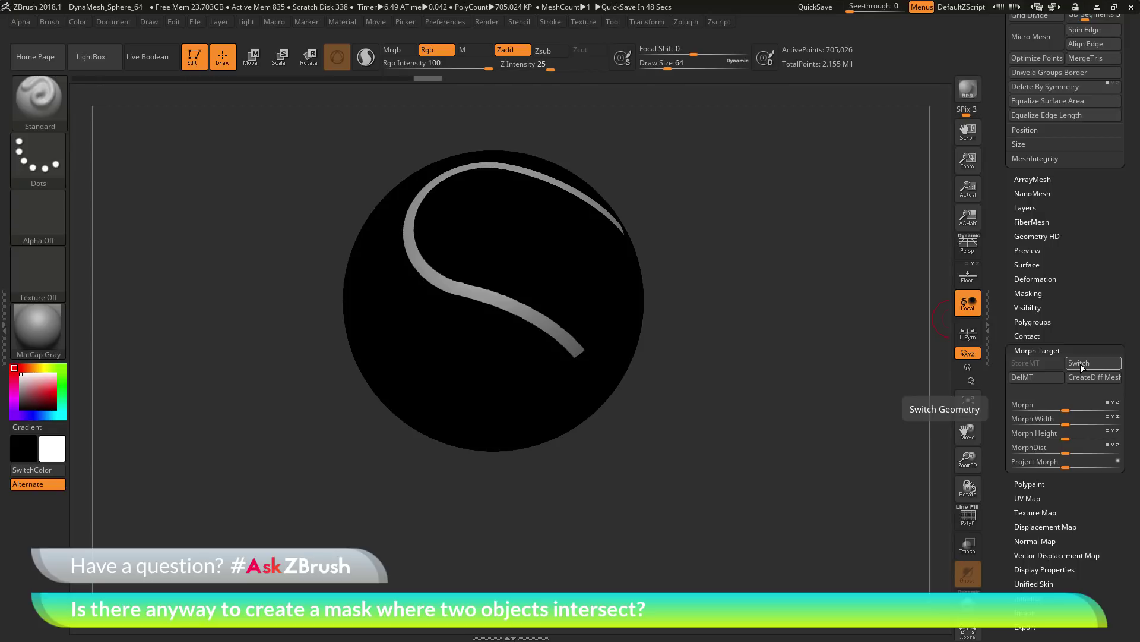
click(1025, 379)
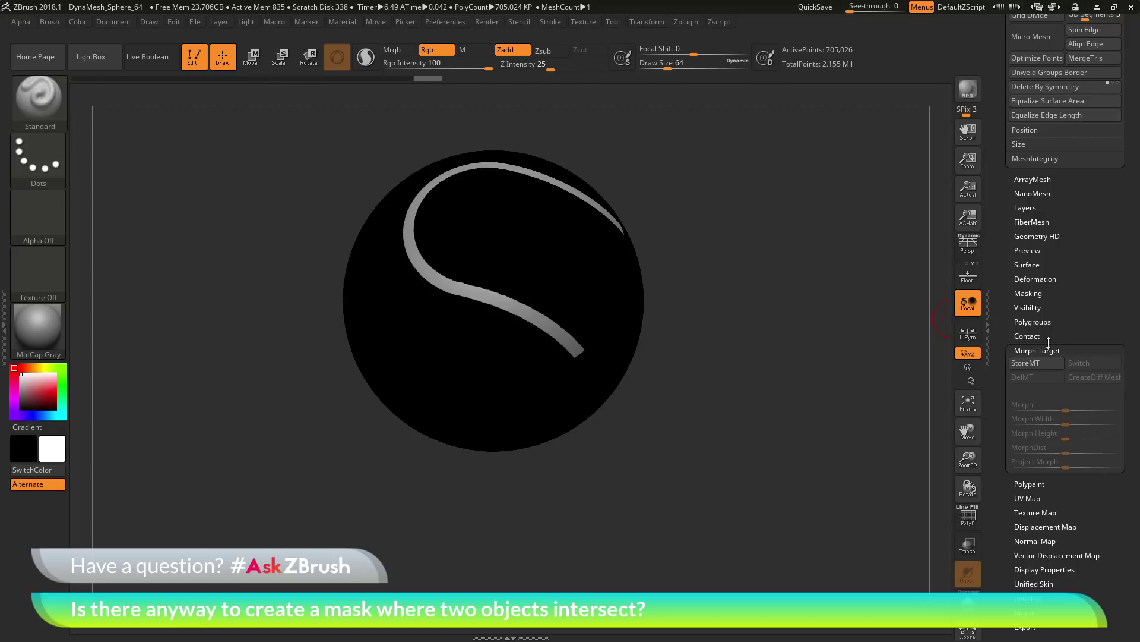
click(1047, 349)
drag(1002, 243, 1007, 437)
mouse_move(832, 367)
mouse_down()
mouse_move(814, 288)
mouse_move(810, 355)
mouse_move(833, 372)
mouse_move(814, 378)
mouse_up()
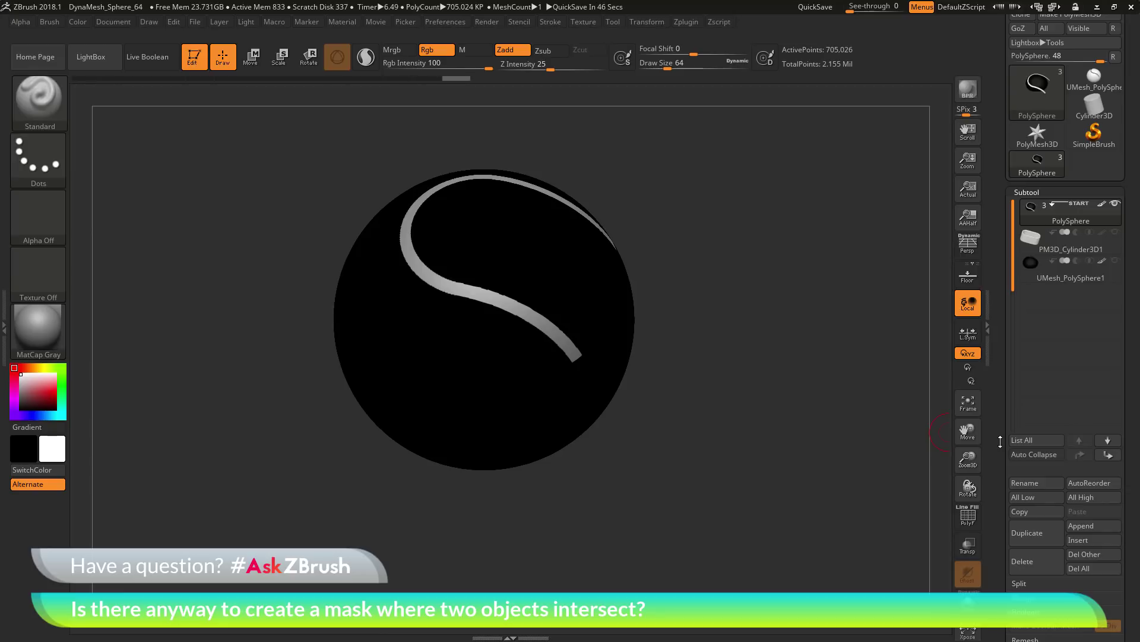
drag(1000, 452, 998, 262)
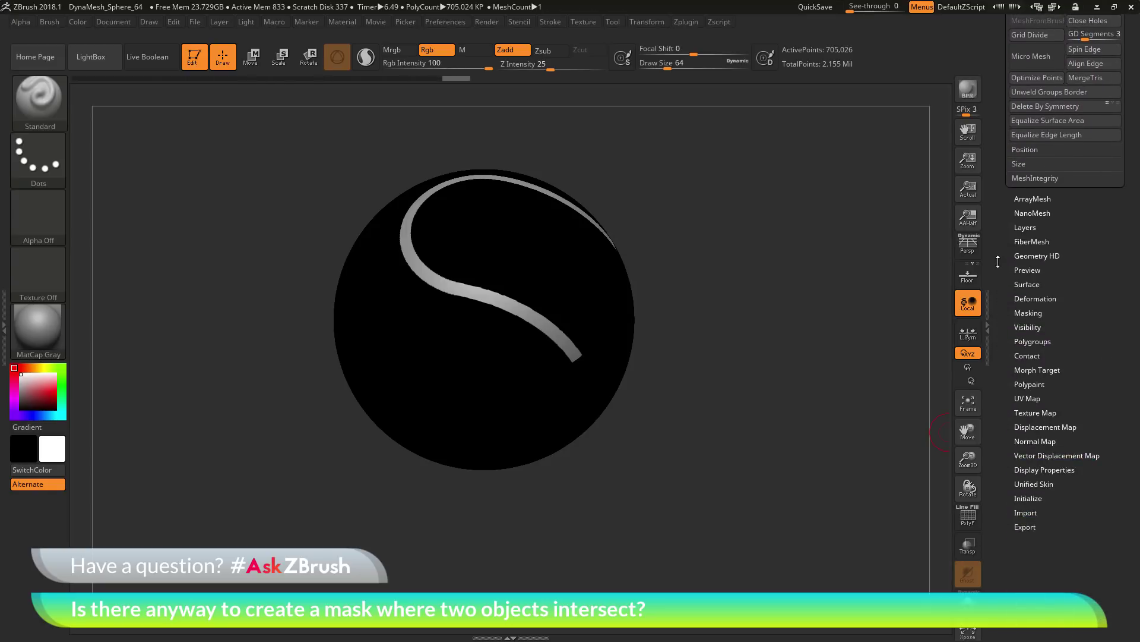
Mask the PolySphere using Masking > Mask By Color > Mask By Intensity
click(1028, 313)
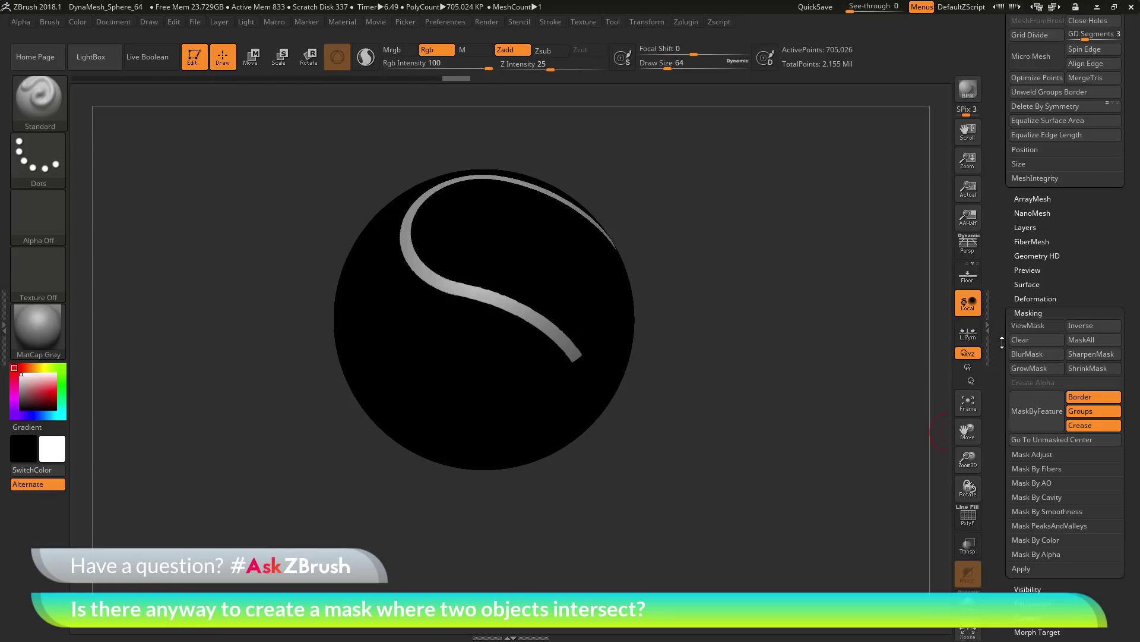
scroll(1031, 392, down, 2)
click(1040, 454)
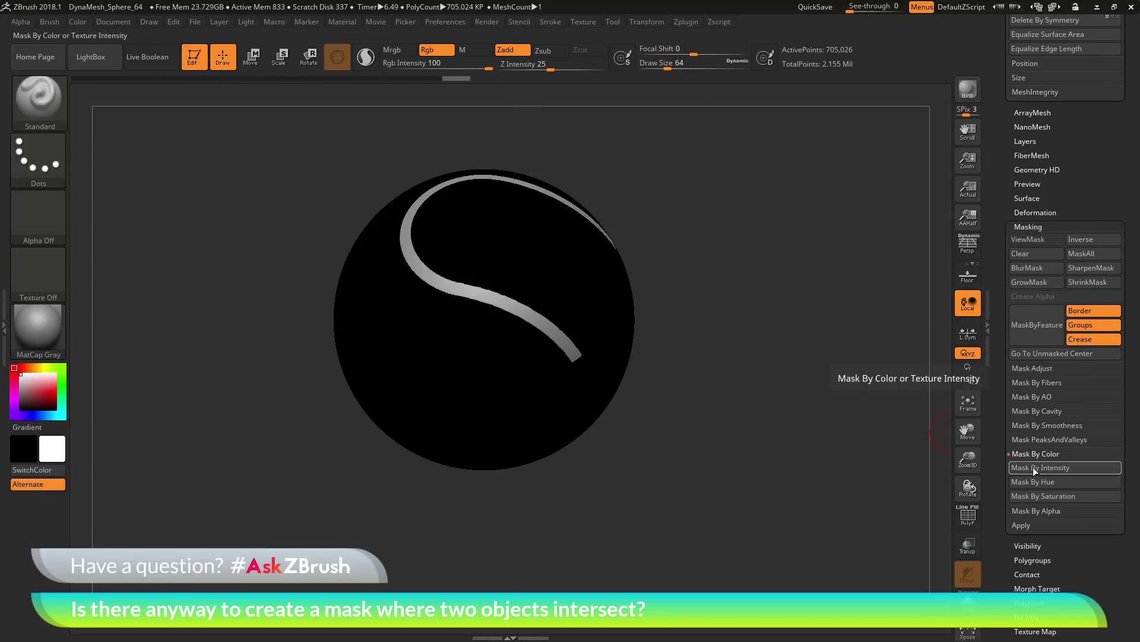
click(1028, 227)
scroll(1005, 204, up, 10)
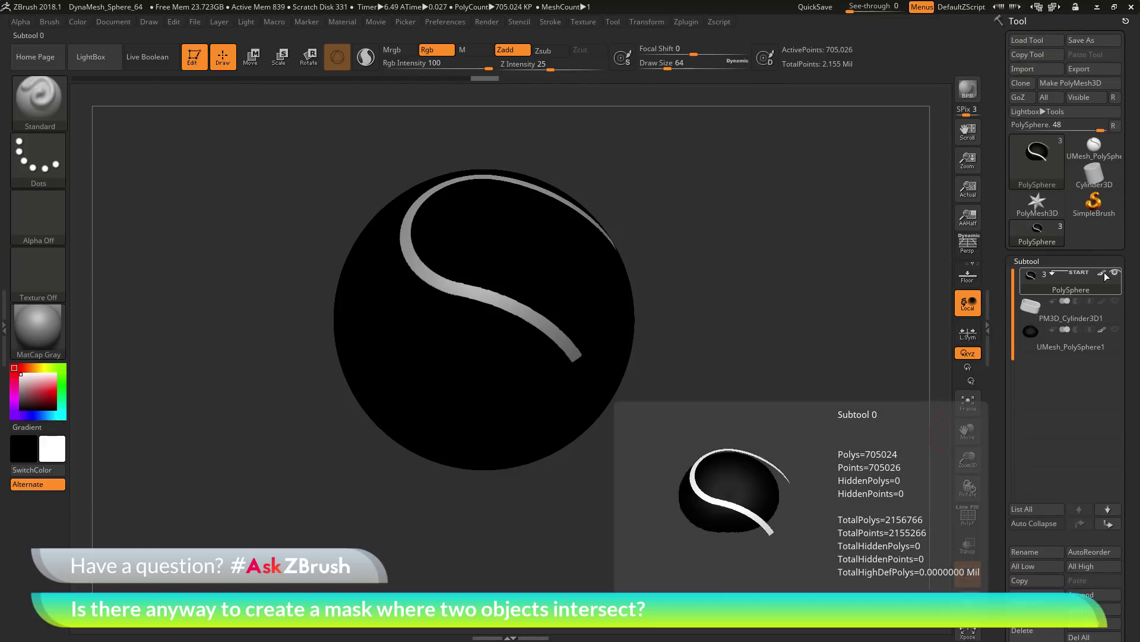
Turn off the PolySphere's polypaint and rotate it to inspect the S-band mask
click(1102, 272)
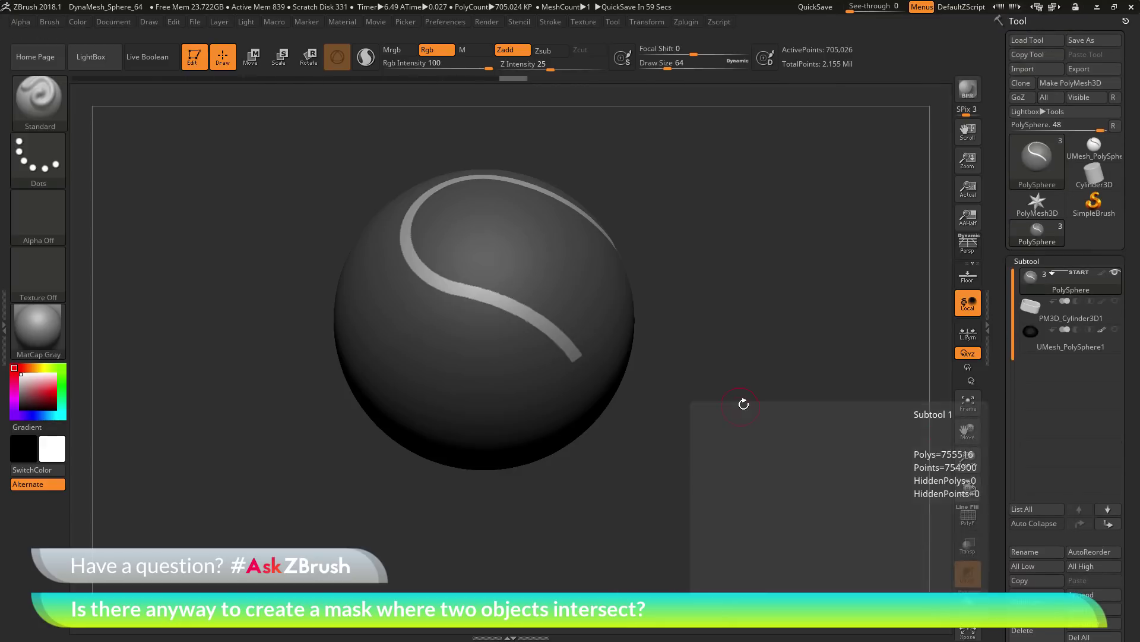
mouse_move(774, 369)
mouse_down()
mouse_move(788, 384)
mouse_move(804, 316)
mouse_move(822, 318)
mouse_move(820, 347)
mouse_move(837, 381)
mouse_move(854, 381)
mouse_up()
drag(784, 284, 783, 311)
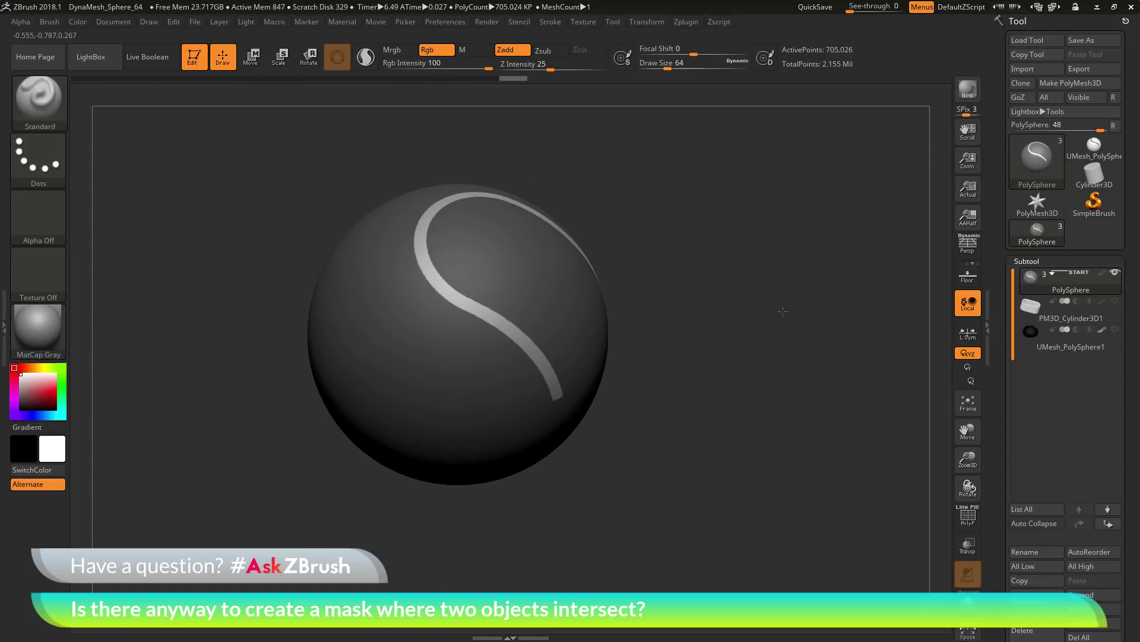
Show PM3D_Cylinder3D1 to compare against the mask, then hide it again
click(1115, 301)
drag(861, 465, 855, 495)
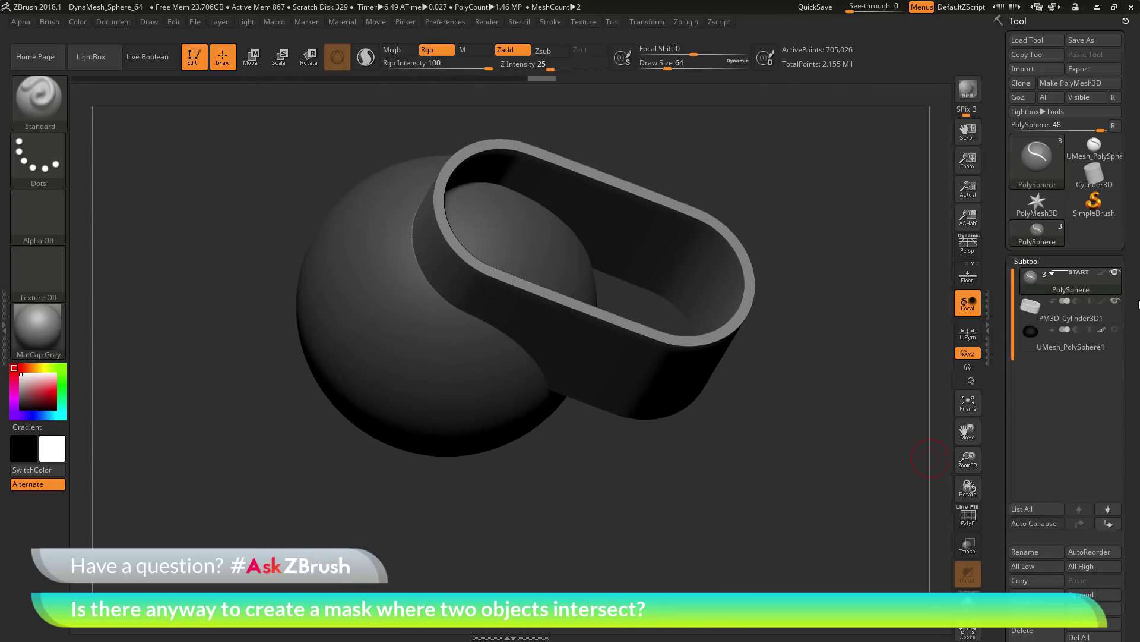
click(1116, 303)
click(1116, 303)
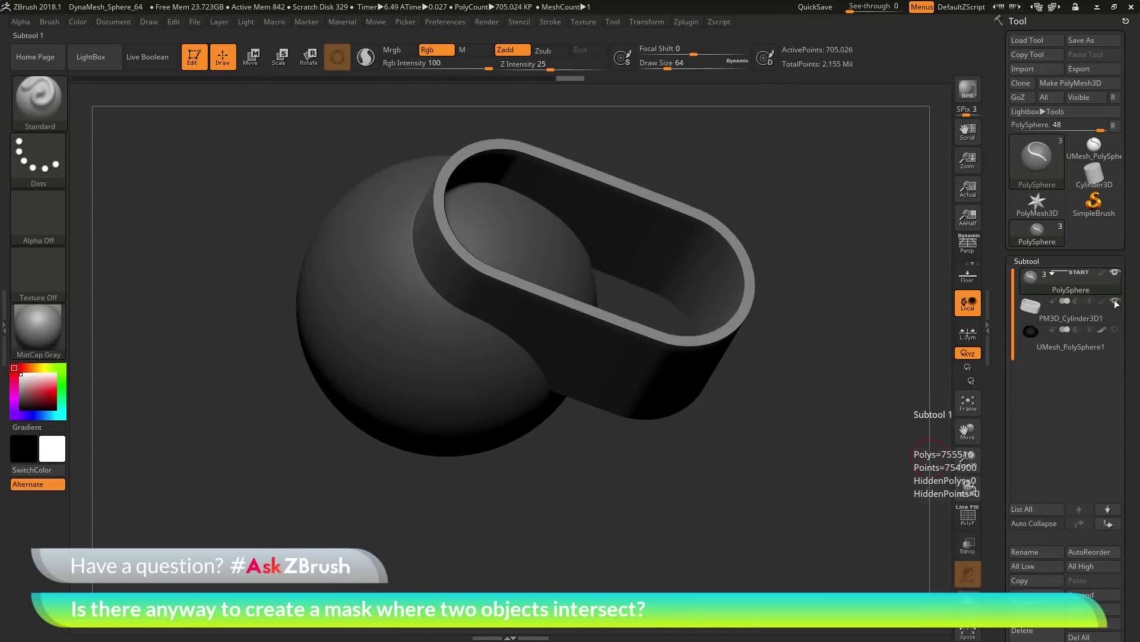
click(1116, 304)
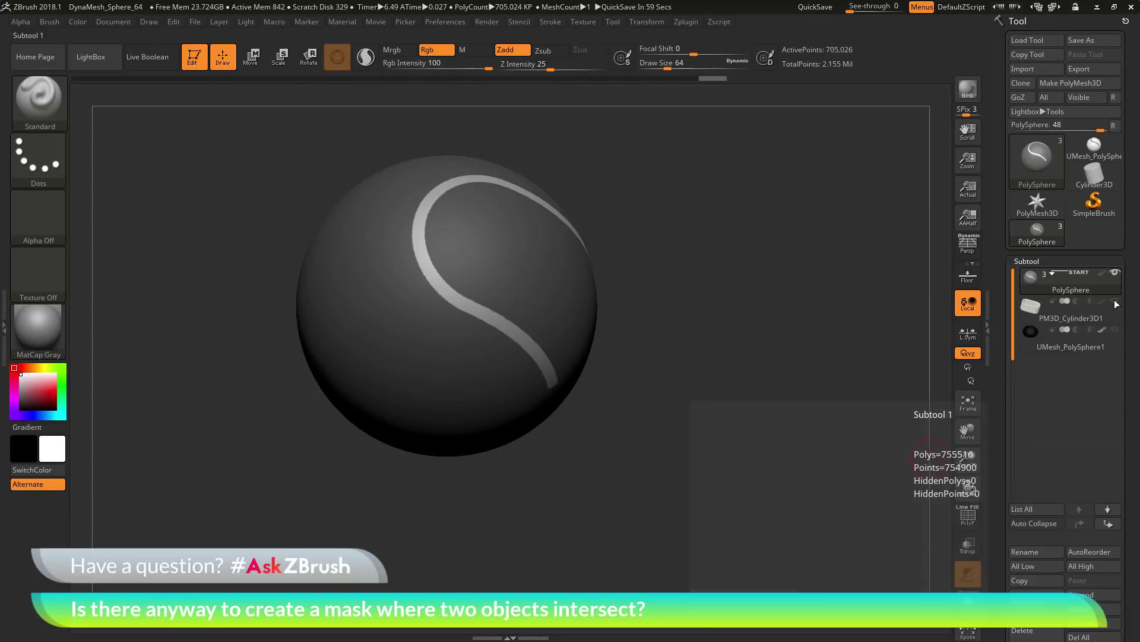
drag(729, 357, 742, 415)
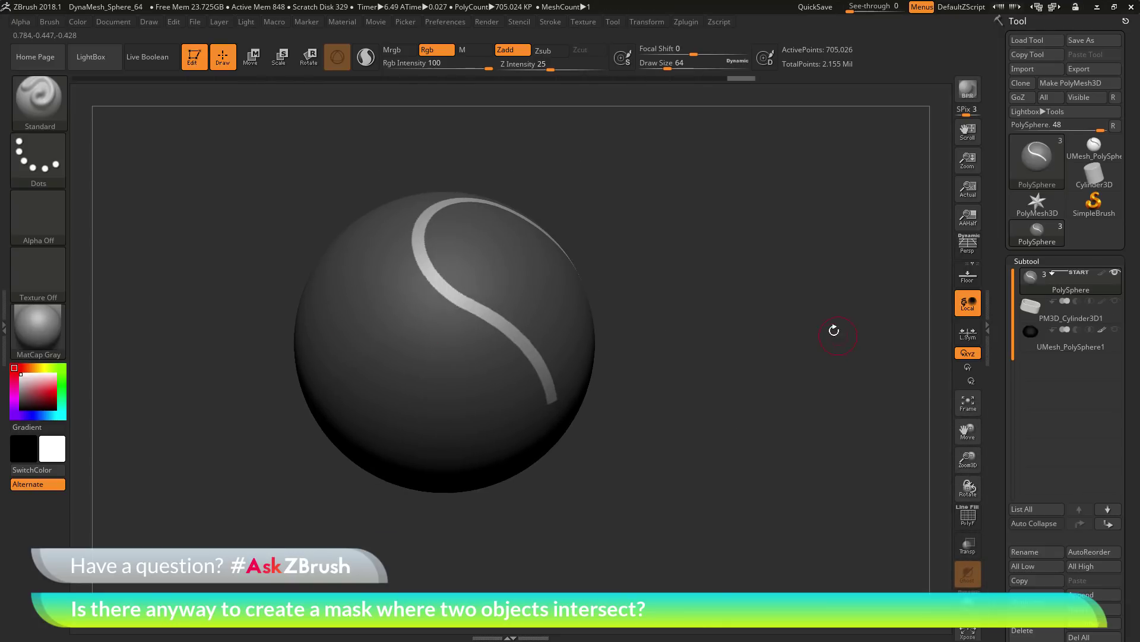
alt+drag(833, 330, 844, 347)
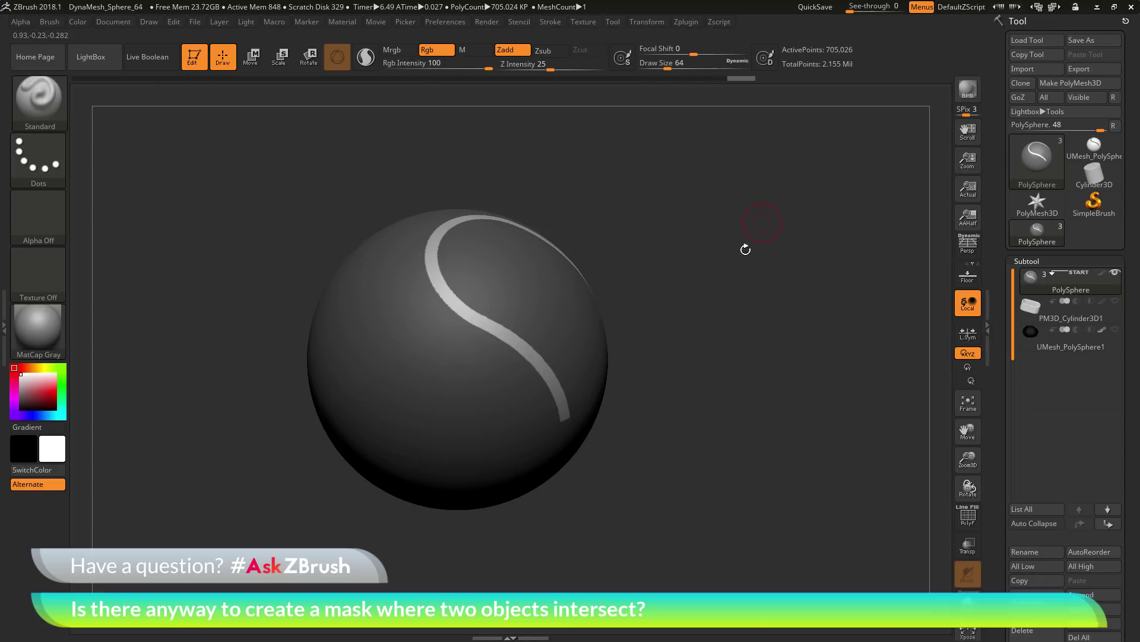
key(ctrl)
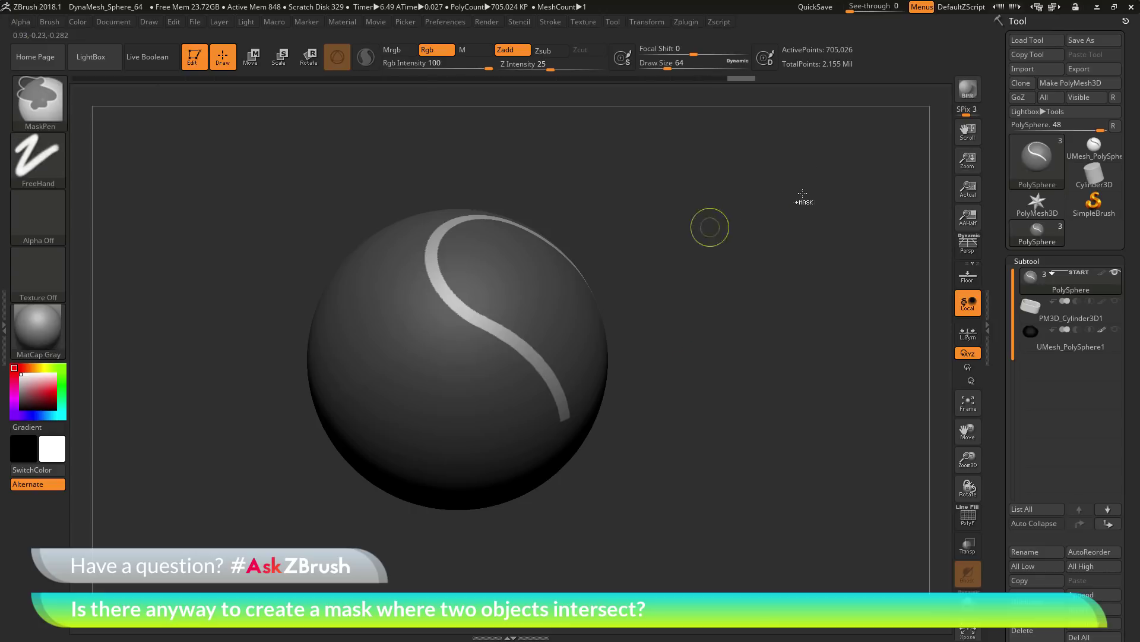
Invert the sphere's mask, leave PM3D_Cylinder3D1 hidden, and rotate and pan to view the sphere
ctrl+click(820, 165)
mouse_move(831, 310)
mouse_down()
mouse_move(808, 355)
mouse_move(806, 333)
mouse_move(831, 294)
mouse_up()
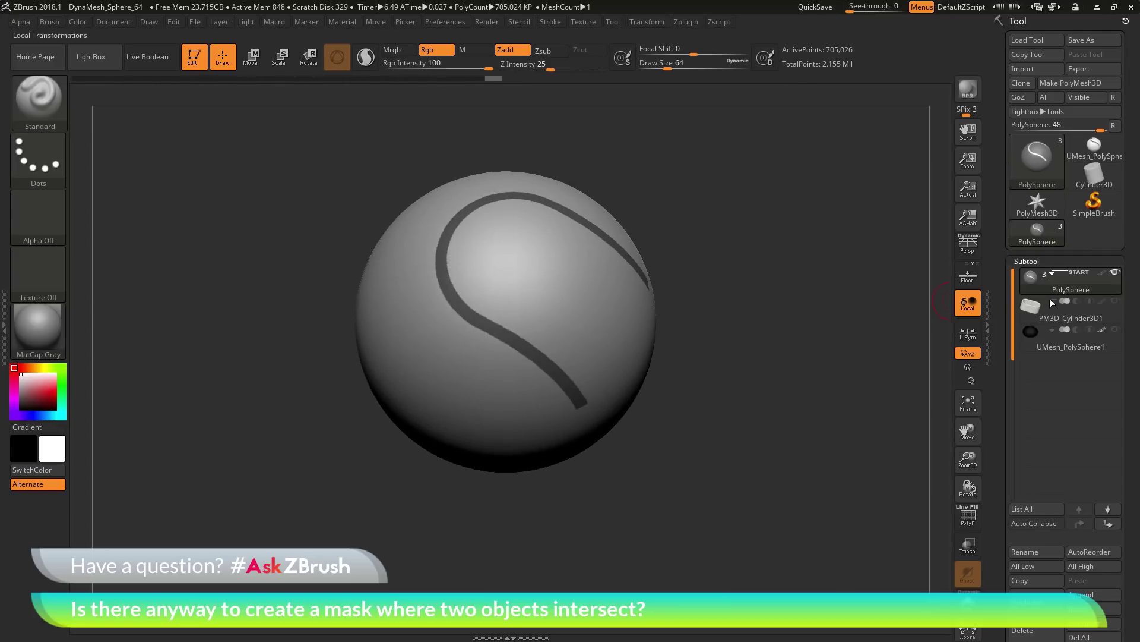
click(1115, 302)
click(1116, 302)
click(1115, 302)
click(1116, 303)
drag(814, 382, 858, 353)
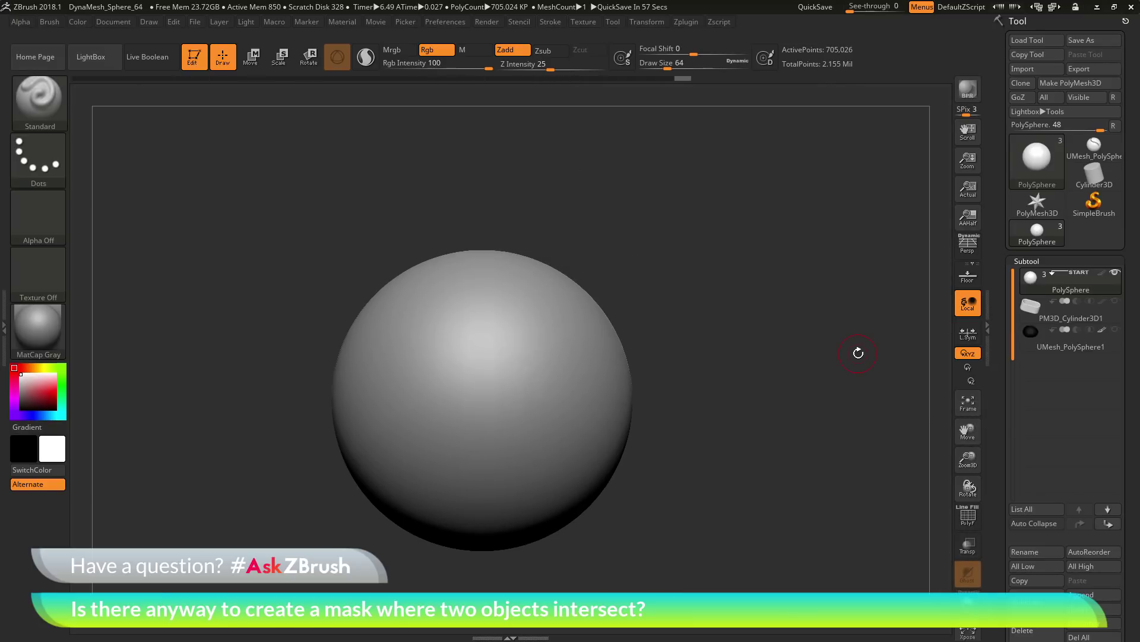
alt+drag(817, 391, 818, 355)
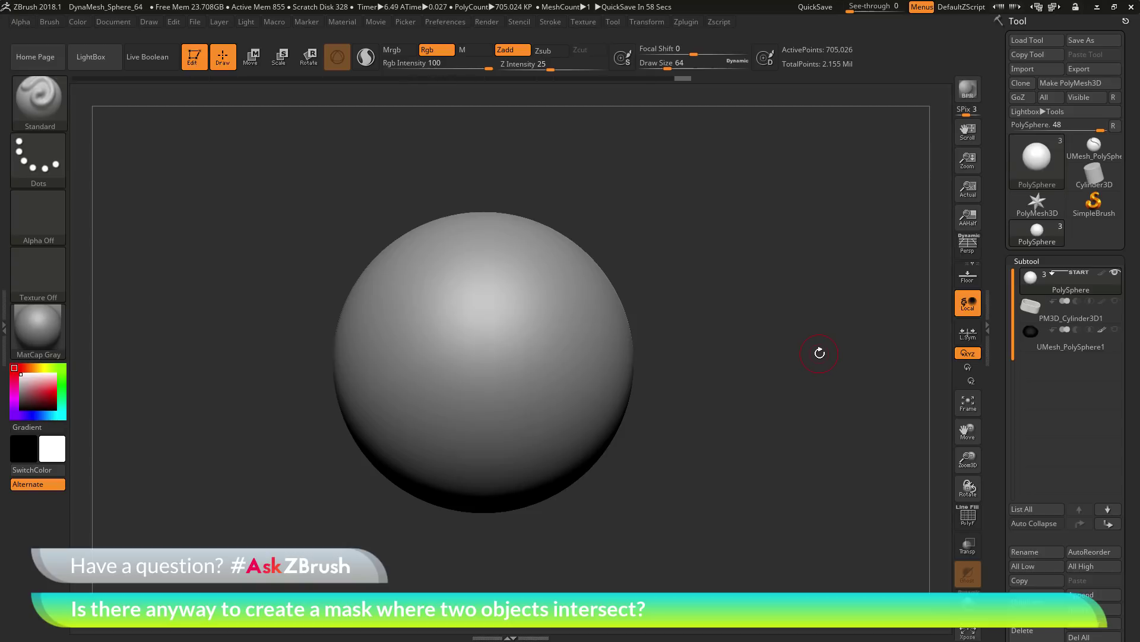
Move PM3D_Cylinder3D1 above PolySphere in the subtool list and make it active
click(1057, 319)
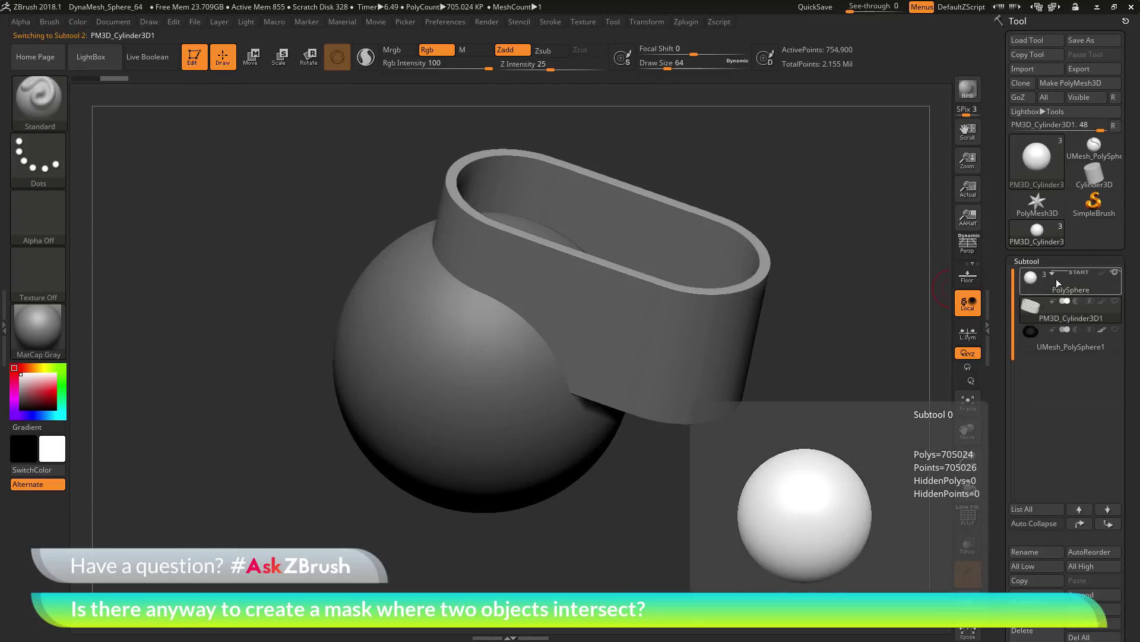
click(1080, 524)
mouse_move(1055, 305)
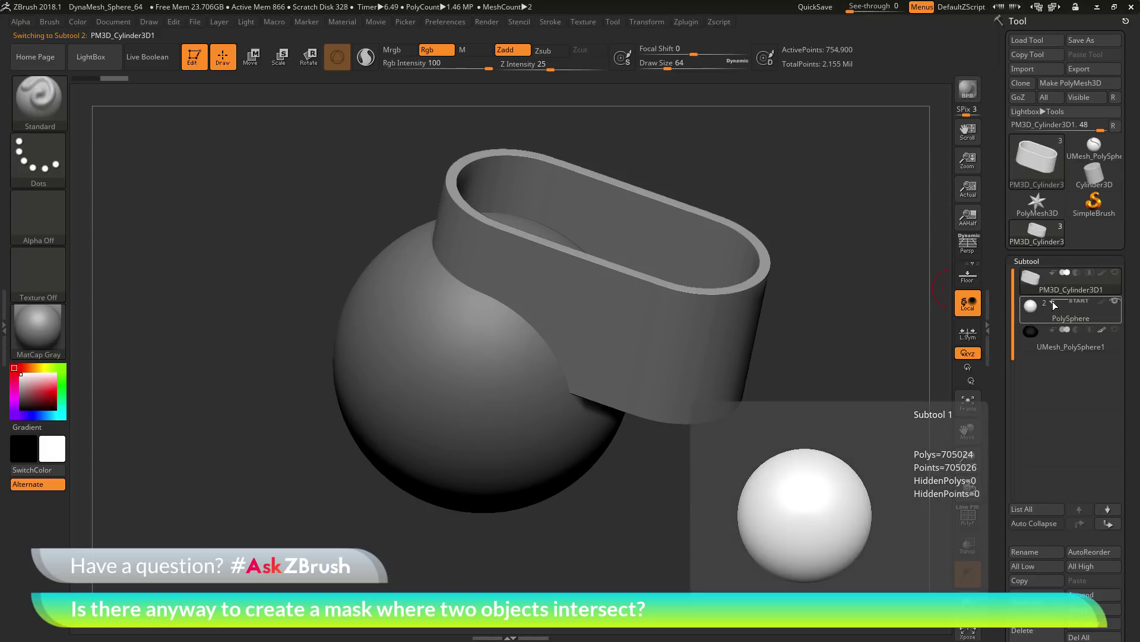
click(1053, 301)
mouse_move(1056, 273)
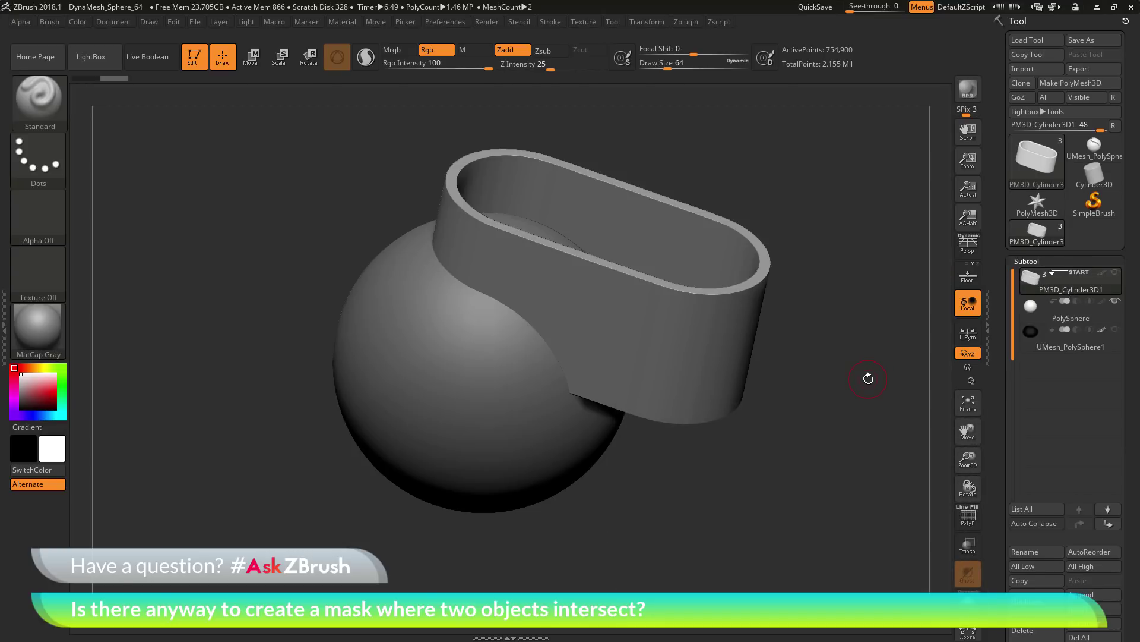
drag(850, 361, 739, 235)
drag(838, 310, 832, 321)
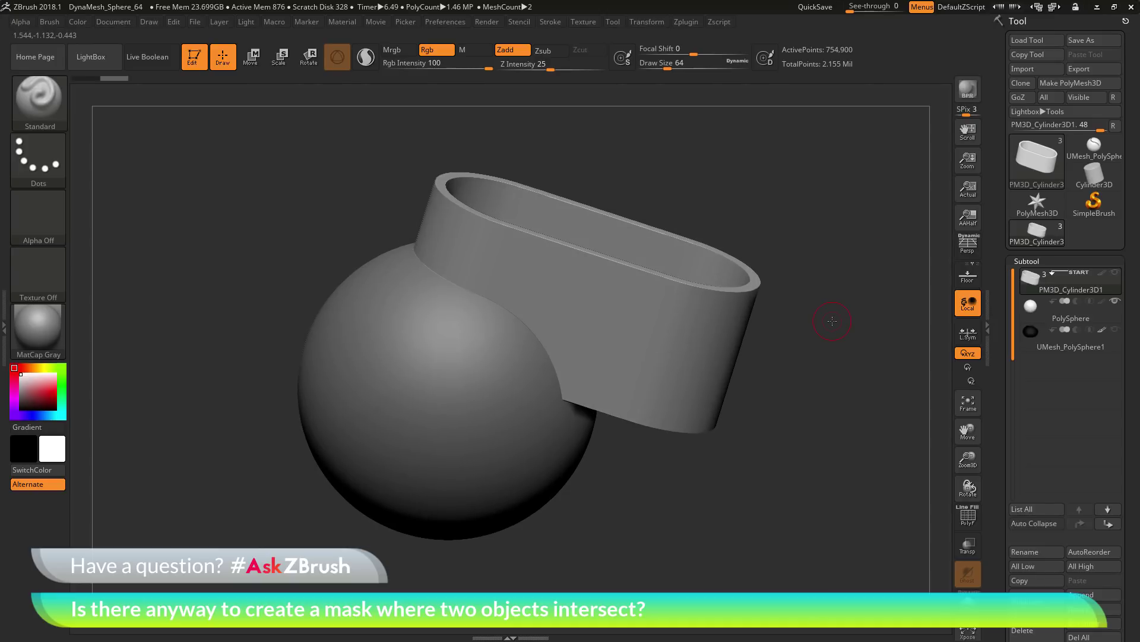
Enable Live Boolean and DSDiv, make the boolean mesh, and select UMesh_PM3D_Cylinder3D1
click(147, 57)
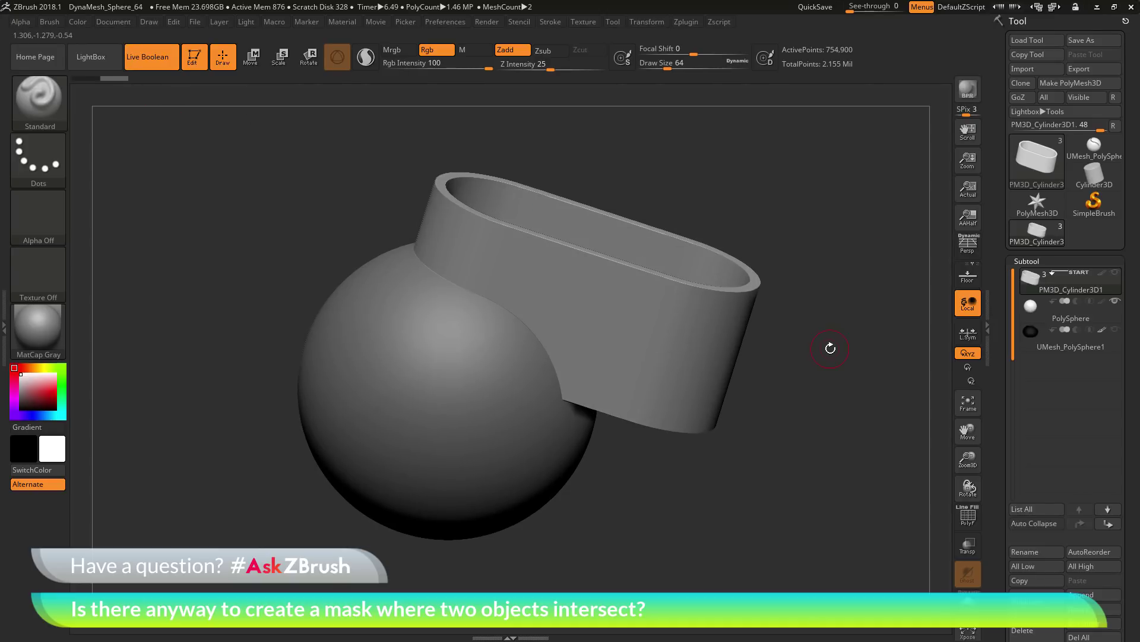
scroll(1043, 379, down, 5)
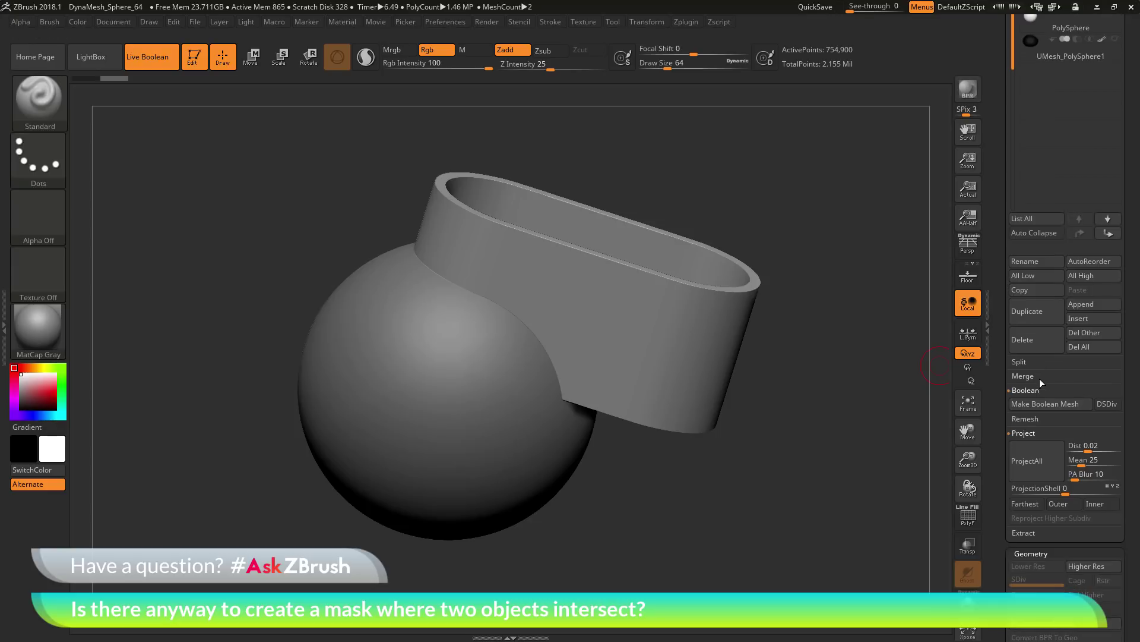
click(1104, 404)
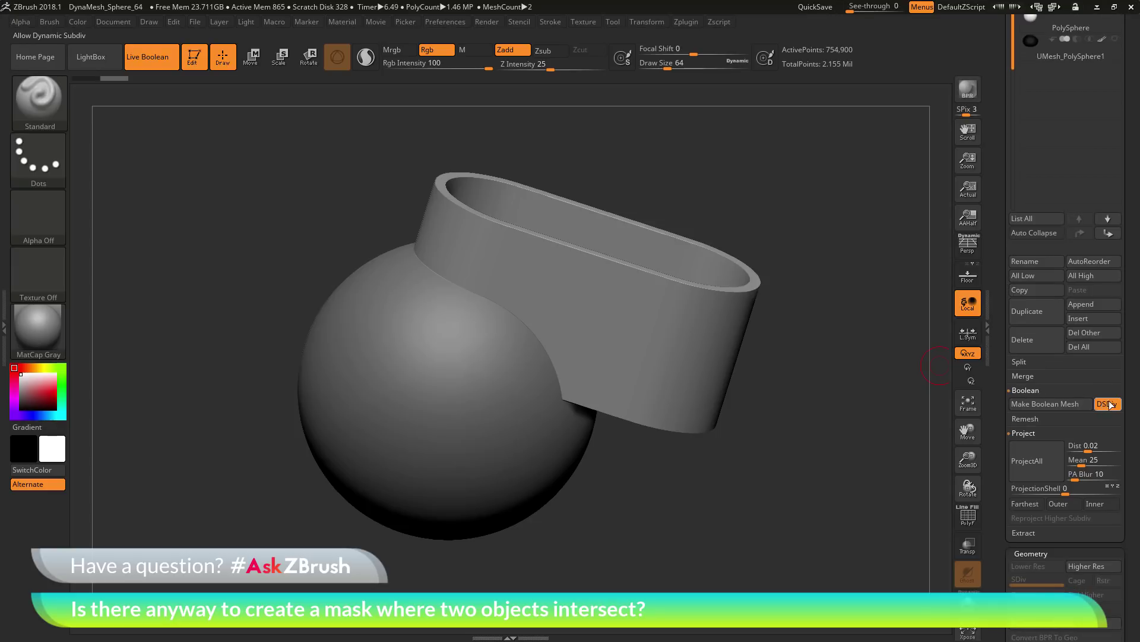
click(1043, 404)
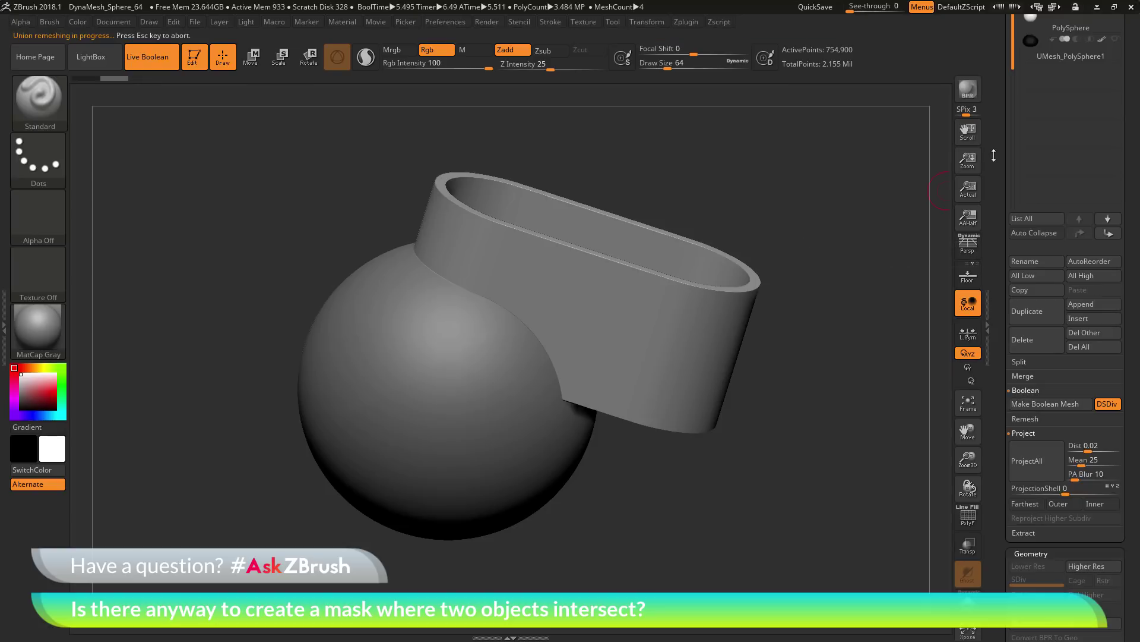
drag(993, 161, 990, 248)
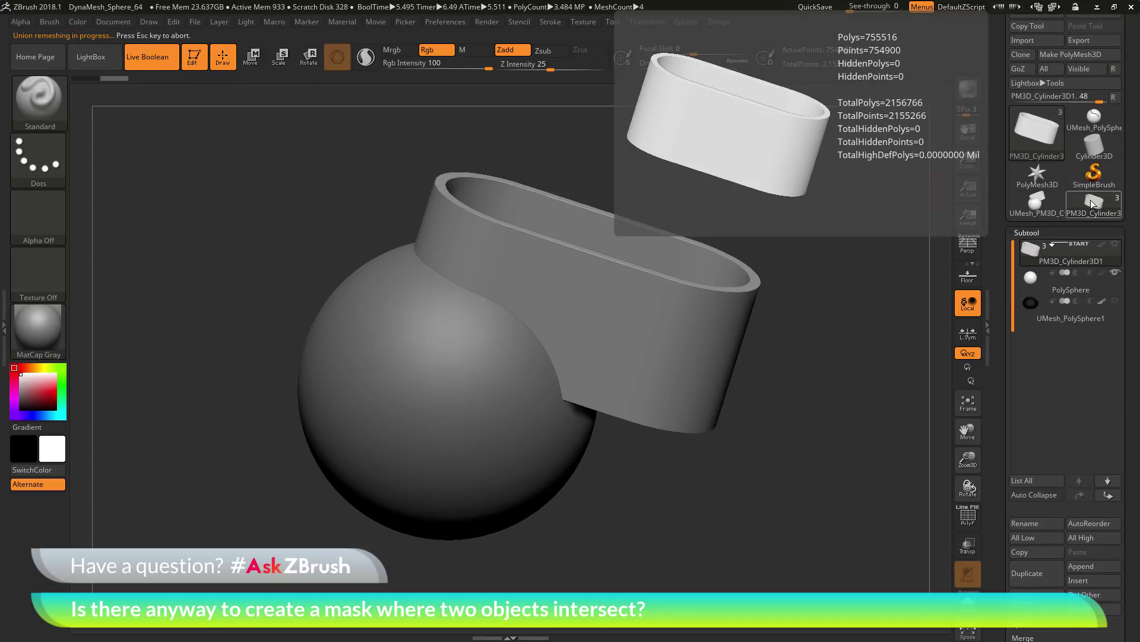
click(1050, 203)
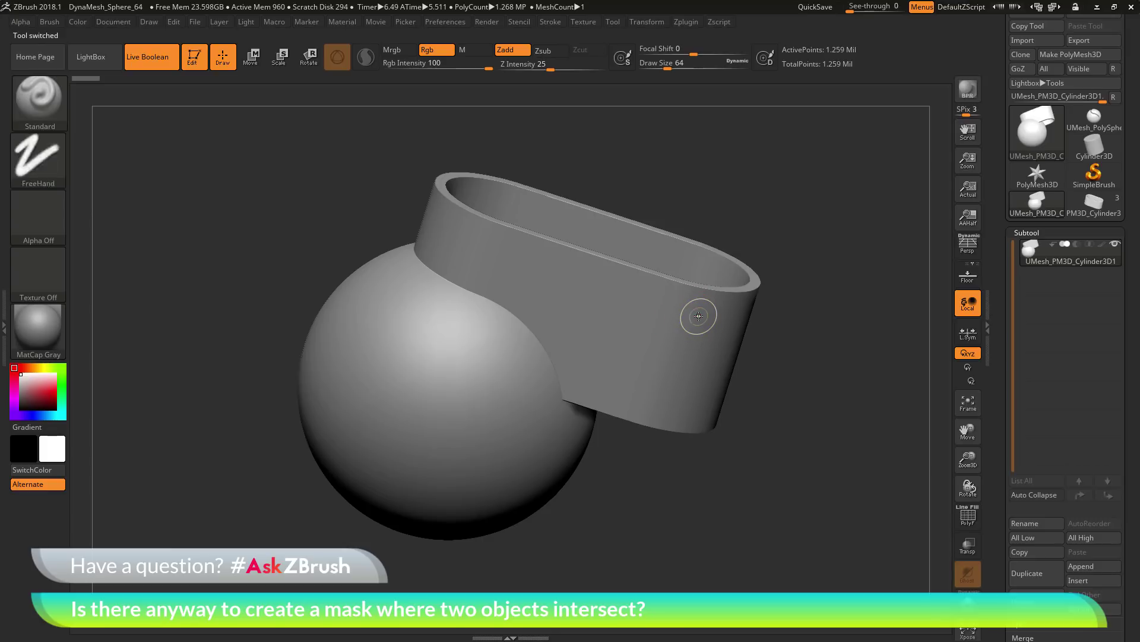
Hide and delete the sphere part of the boolean mesh, then pick black as main colour
ctrl+shift+click(698, 316)
drag(784, 415, 821, 441)
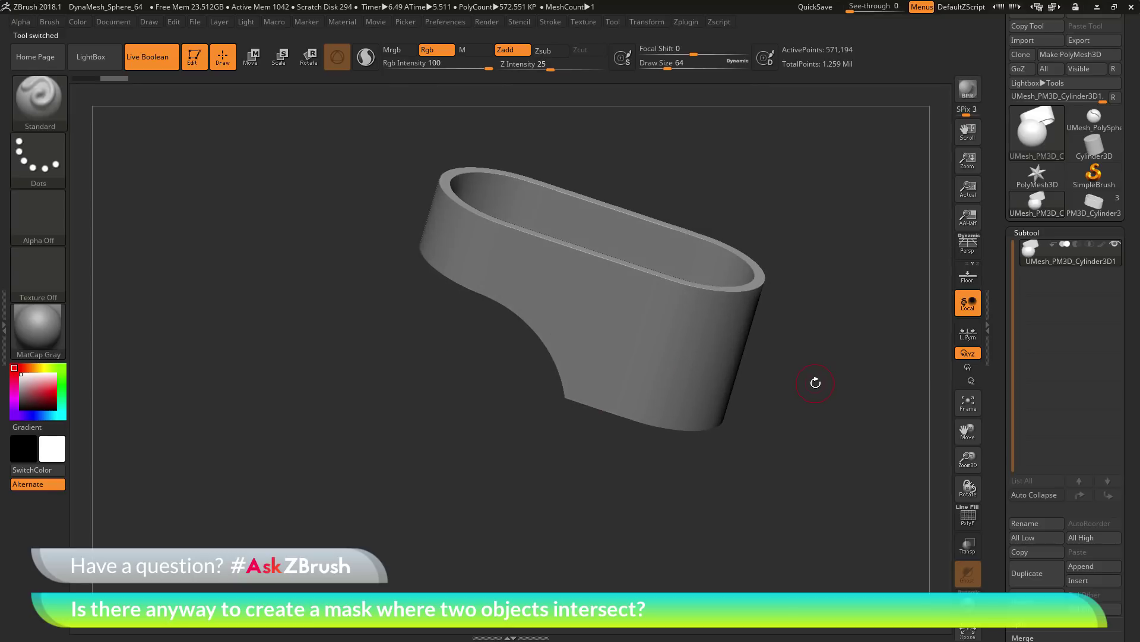
drag(996, 390, 1016, 285)
click(1027, 365)
drag(795, 157, 818, 166)
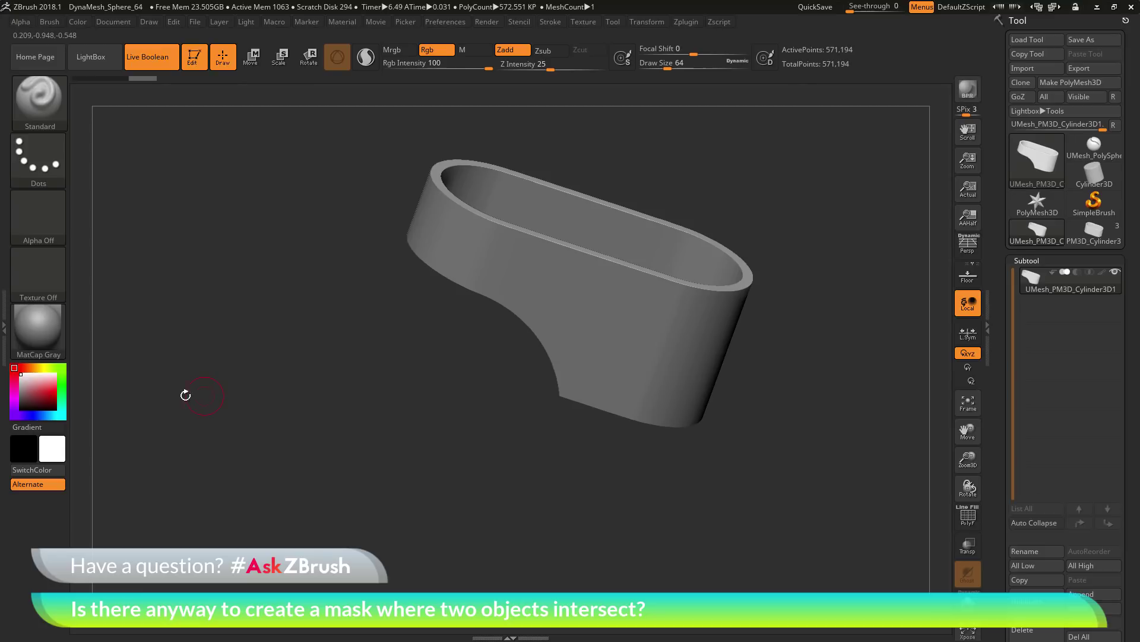
drag(27, 395, 13, 413)
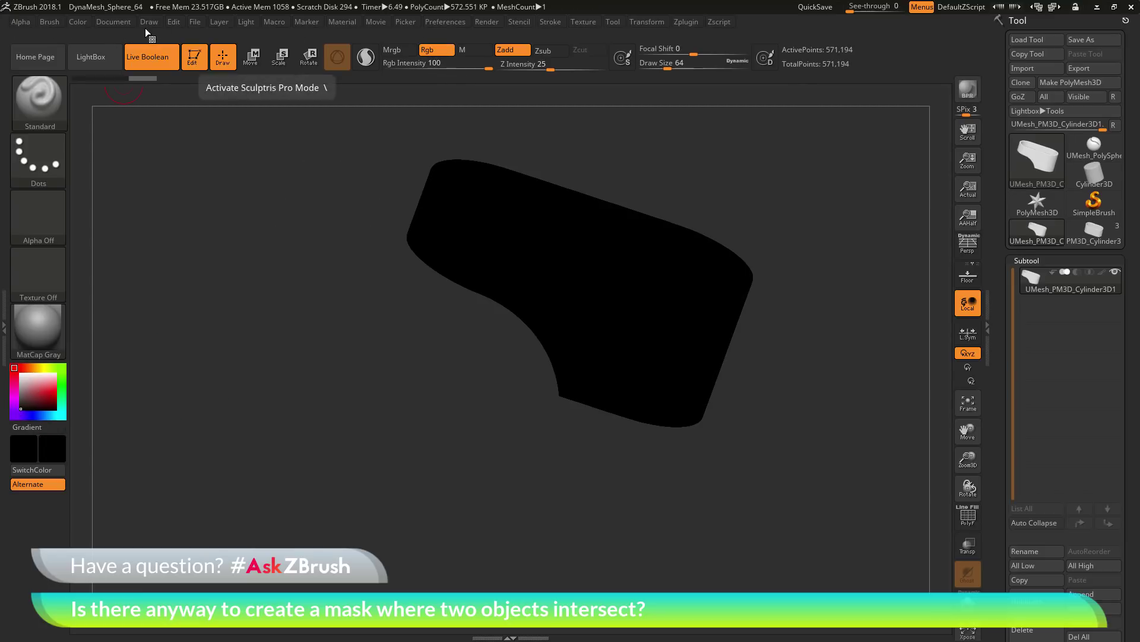
Fill the cutout cylinder with black using FillObject and set the secondary colour to white
click(87, 25)
click(107, 274)
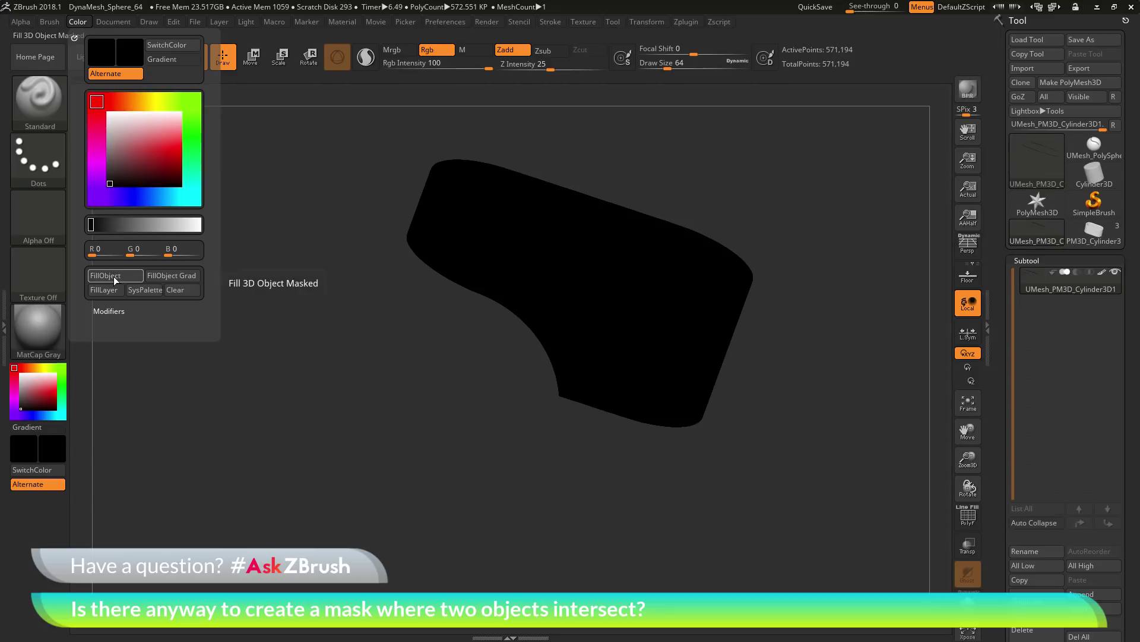
click(20, 375)
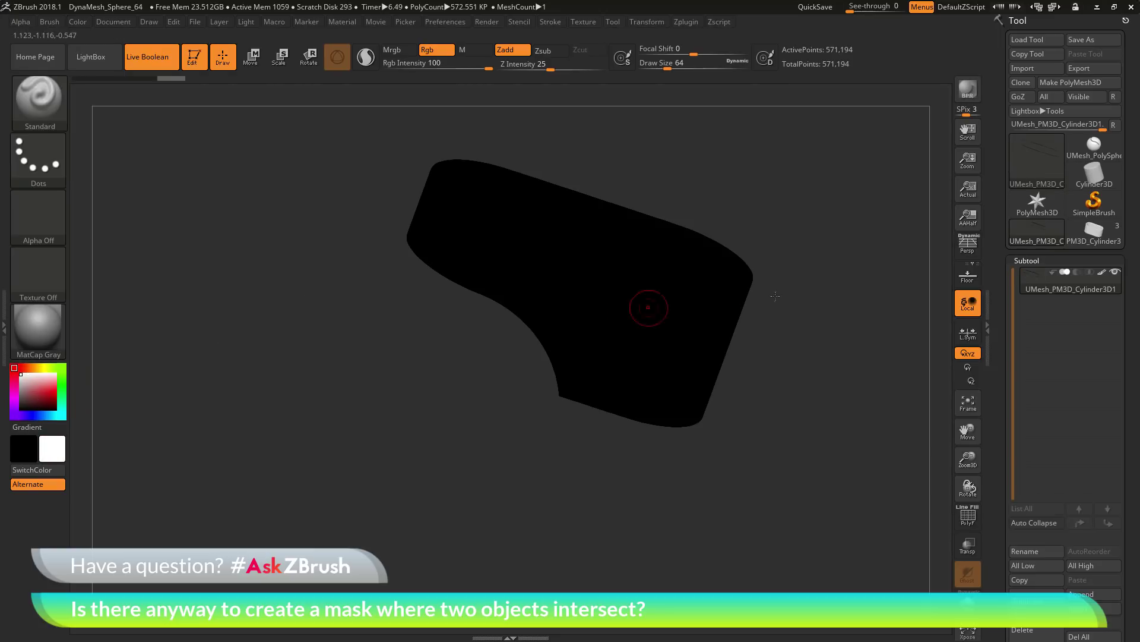
Delete the UMesh_PolySphere1 subtool from the original sphere-and-cylinder tool
click(1103, 234)
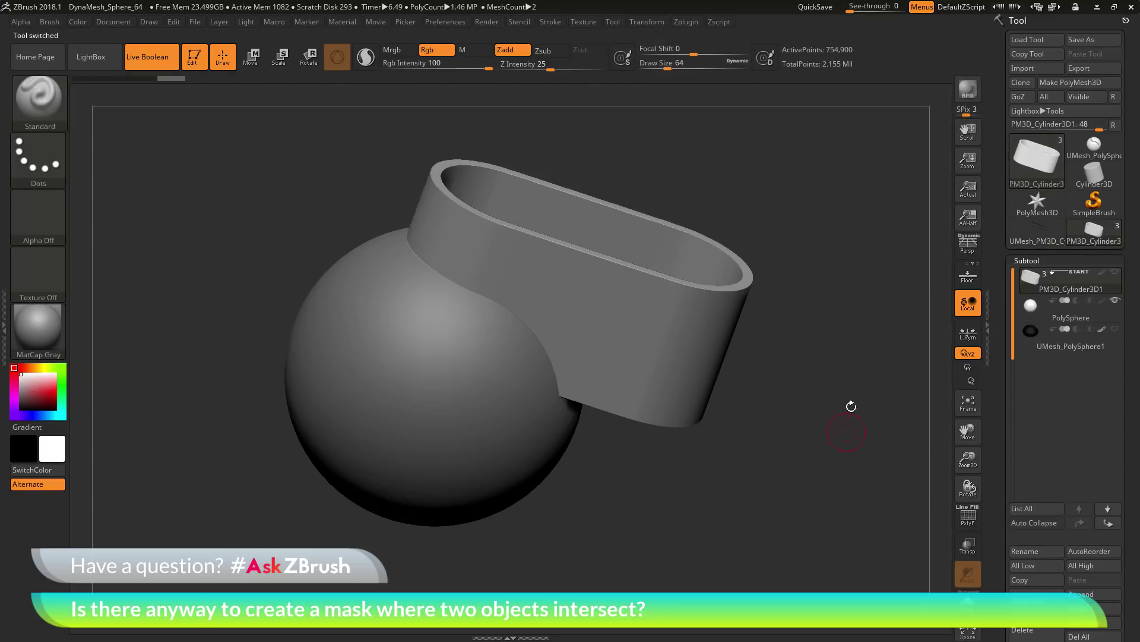
click(1050, 347)
scroll(1026, 582, down, 2)
click(1029, 567)
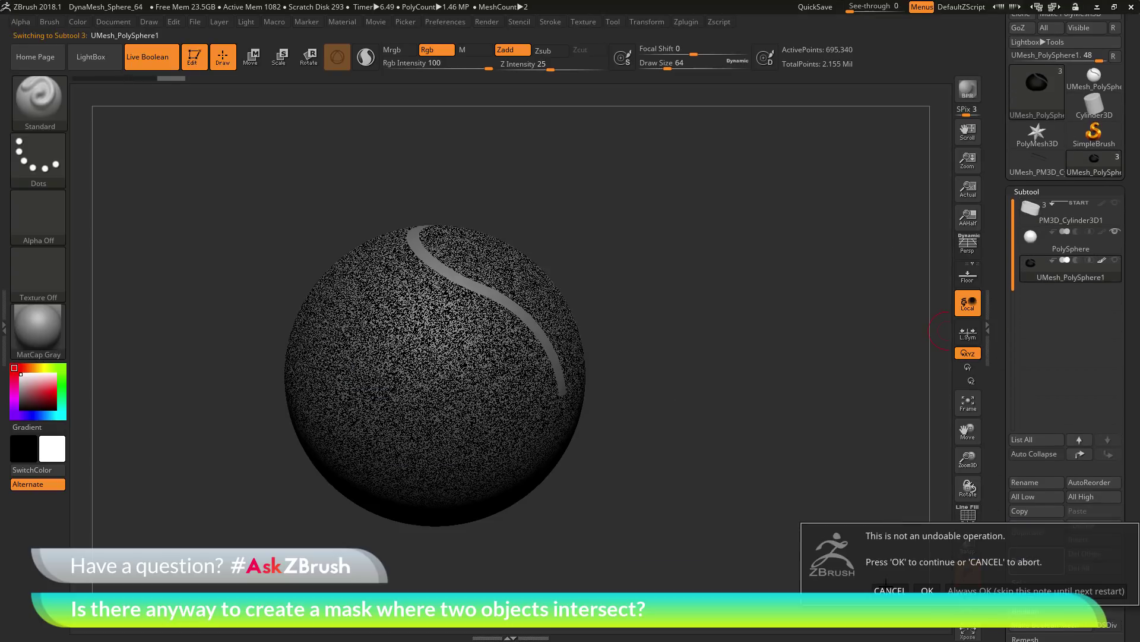
click(927, 590)
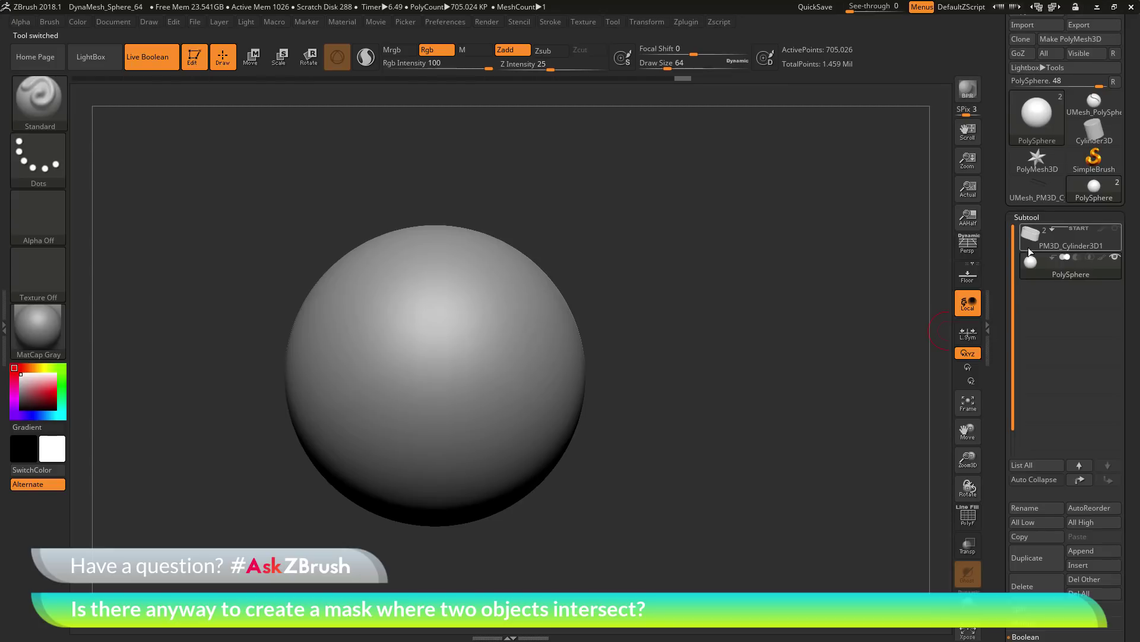
Append the black cutout cylinder as subtool UMesh_PM3D_Cylinder3D2, then reselect PM3D_Cylinder3D1
click(1079, 552)
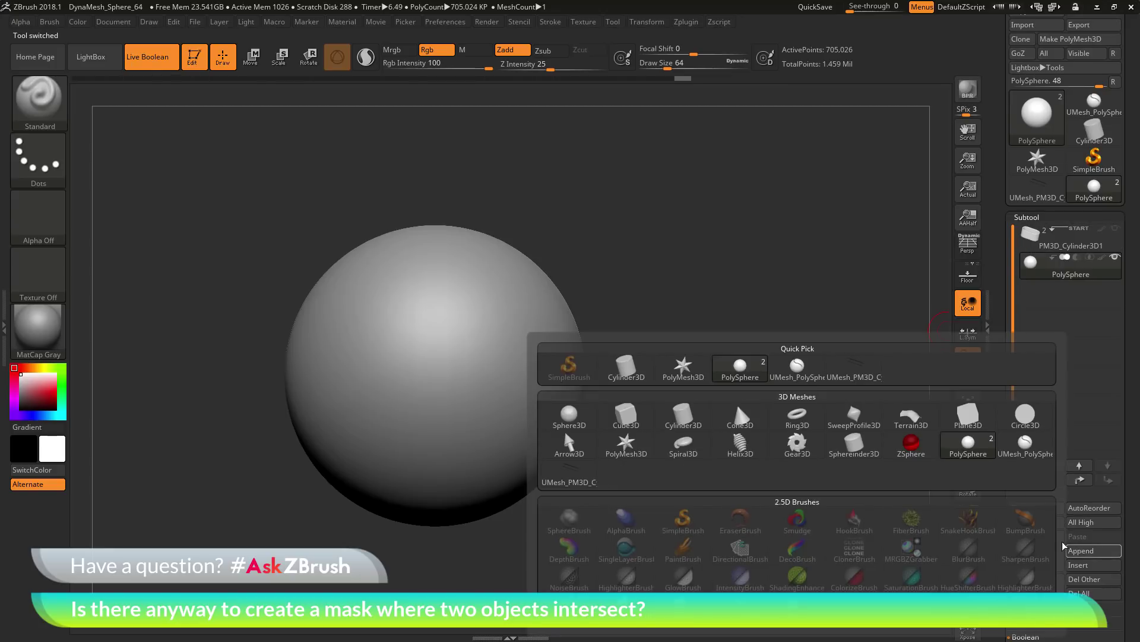
click(853, 378)
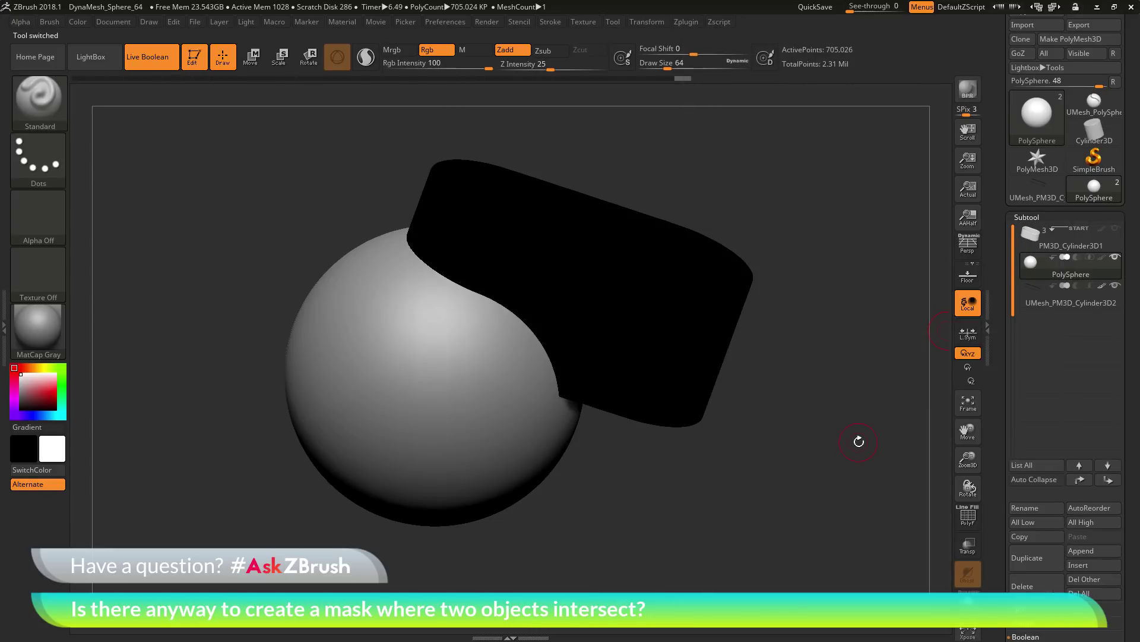
mouse_move(1069, 303)
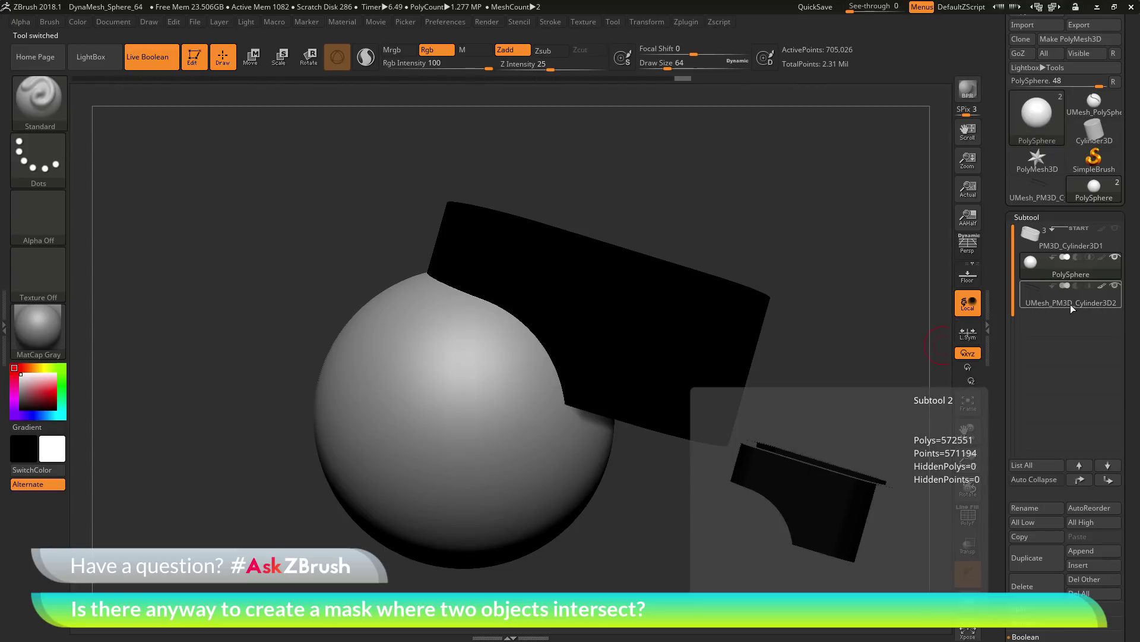
click(1102, 246)
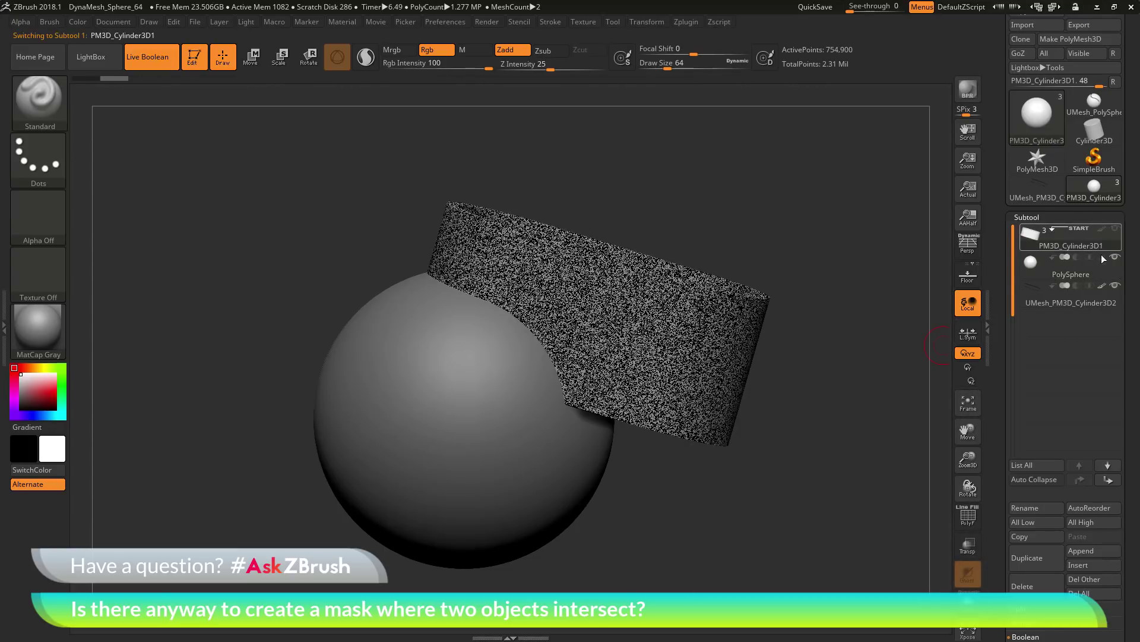
Hide the PolySphere and rotate to view the cylinder's smooth intersection band
click(1116, 259)
click(1116, 259)
drag(752, 478, 859, 398)
drag(779, 275, 778, 299)
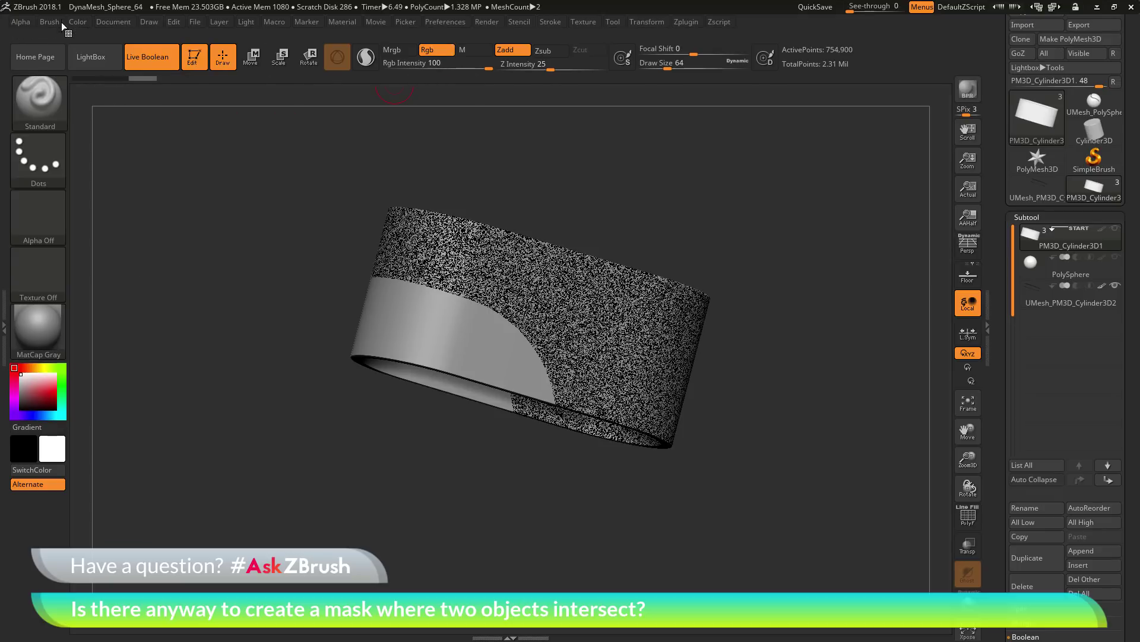
Rotate the cylinder, expand Morph Target, and bring the Subtool Project settings (Dist 0.02, Mean 25, PA Blur 10) into view
click(88, 24)
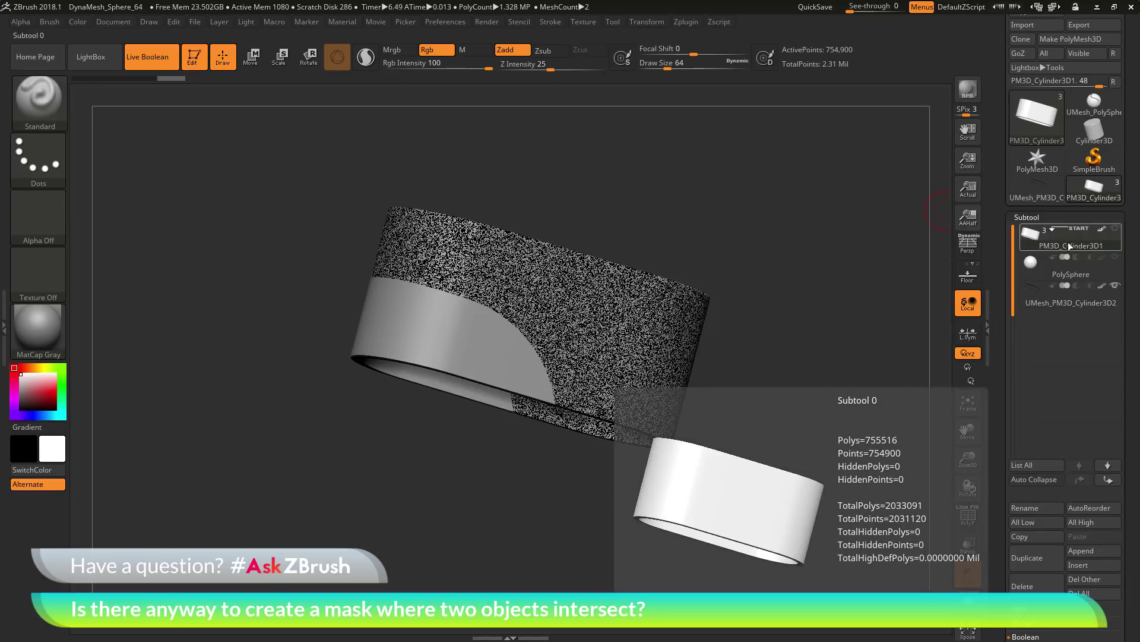
drag(789, 208, 817, 251)
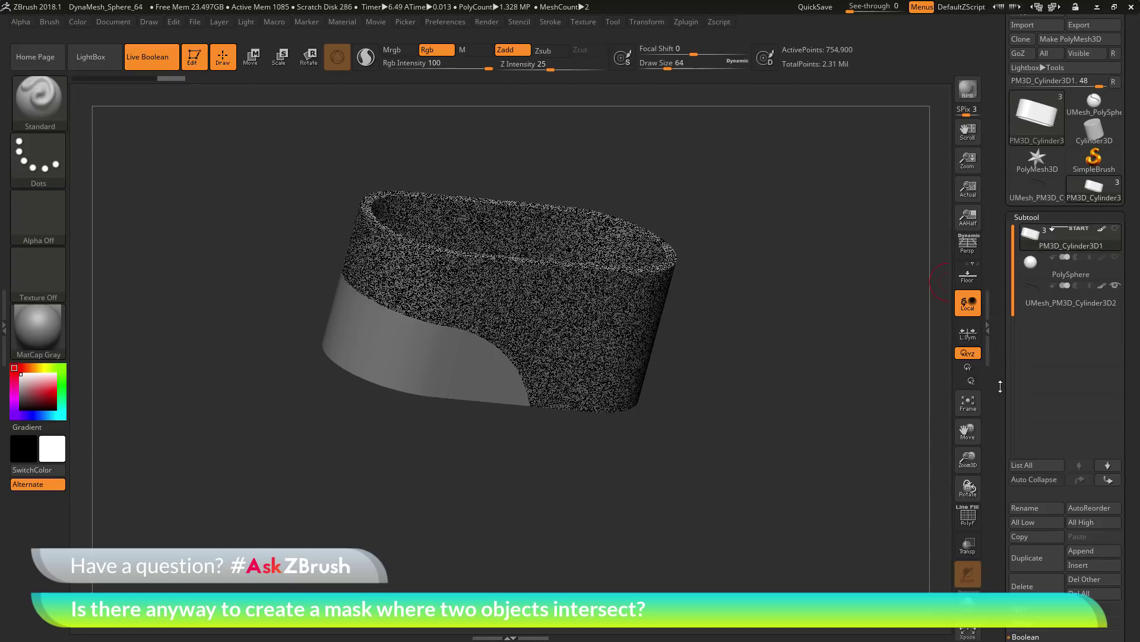
drag(1000, 397, 990, 189)
key(shift)
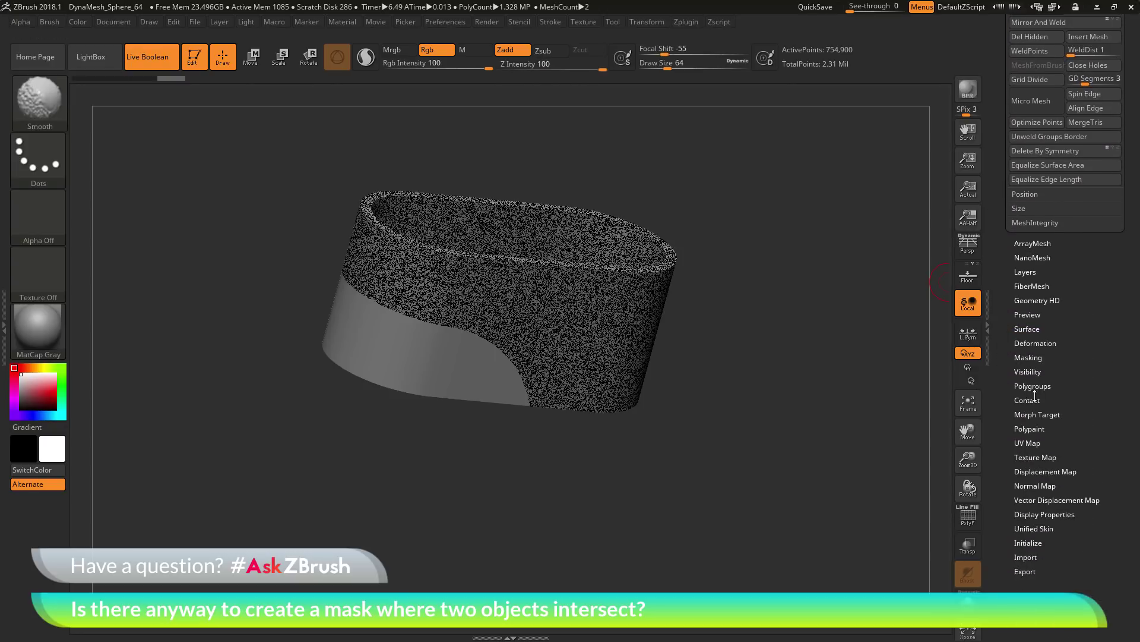
click(1043, 415)
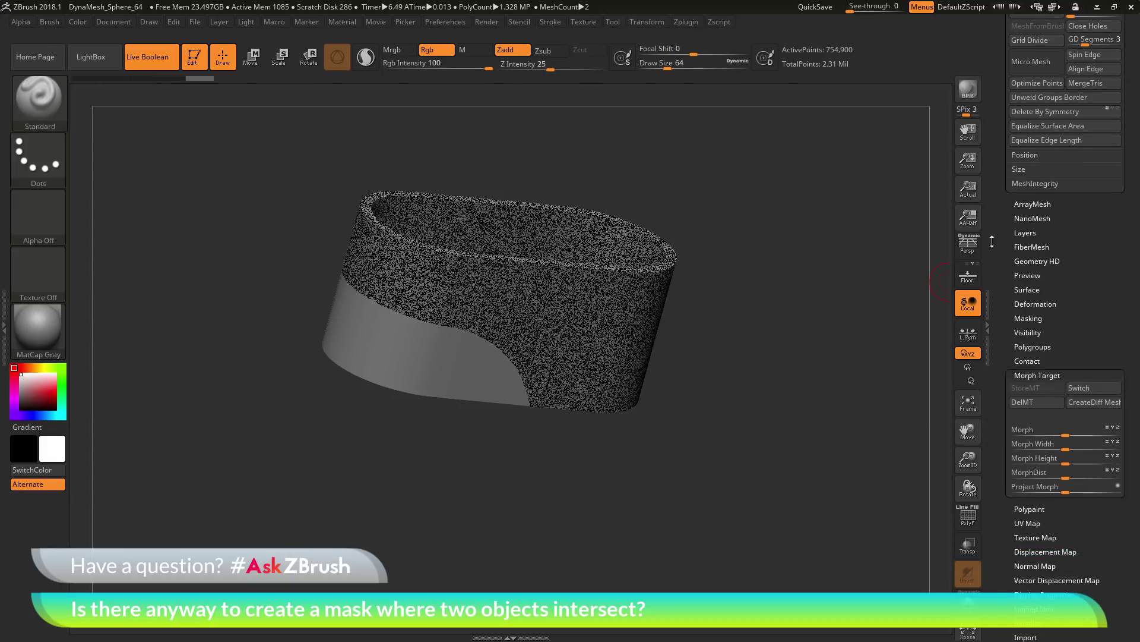
drag(994, 105, 994, 265)
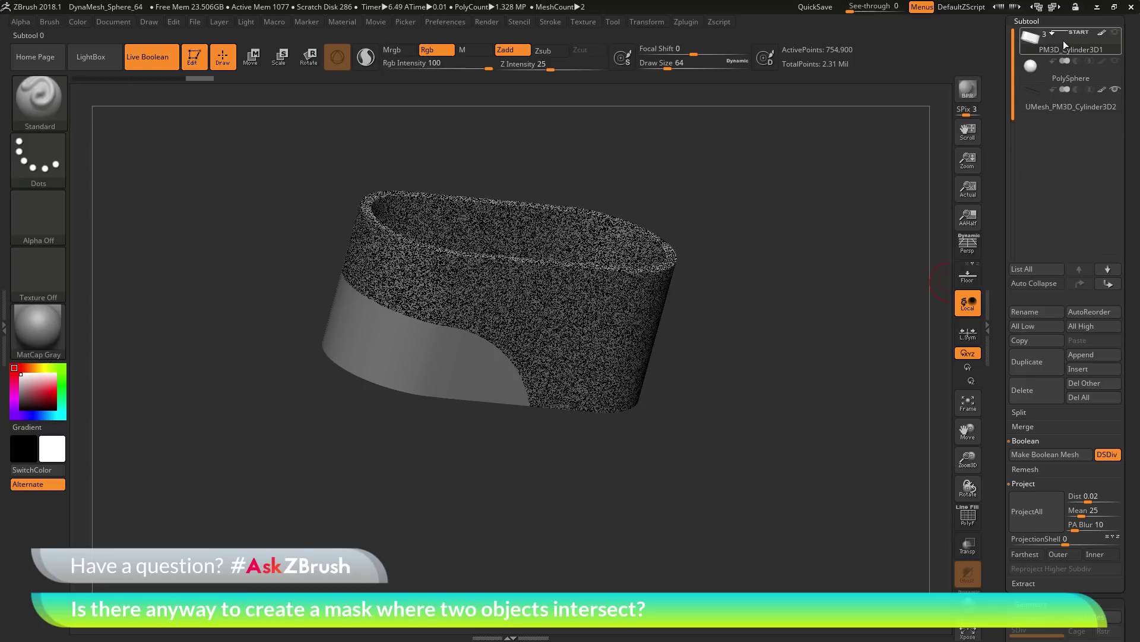
Set the projection distance to 0.1 and ProjectAll onto the cylinder
drag(789, 377, 914, 180)
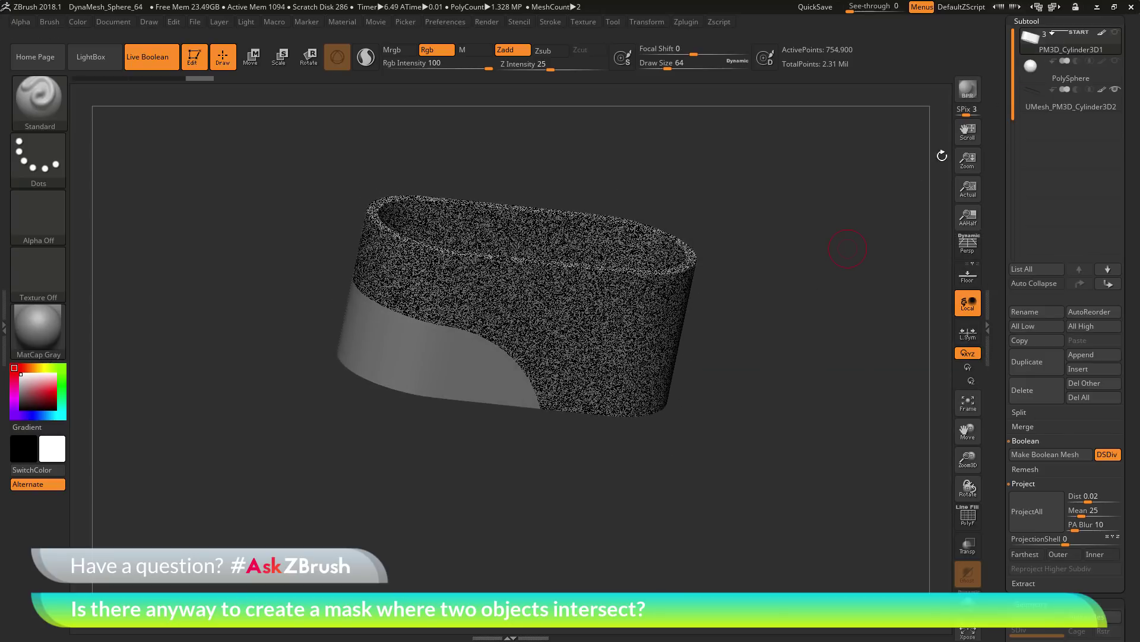
click(1093, 496)
text(.1)
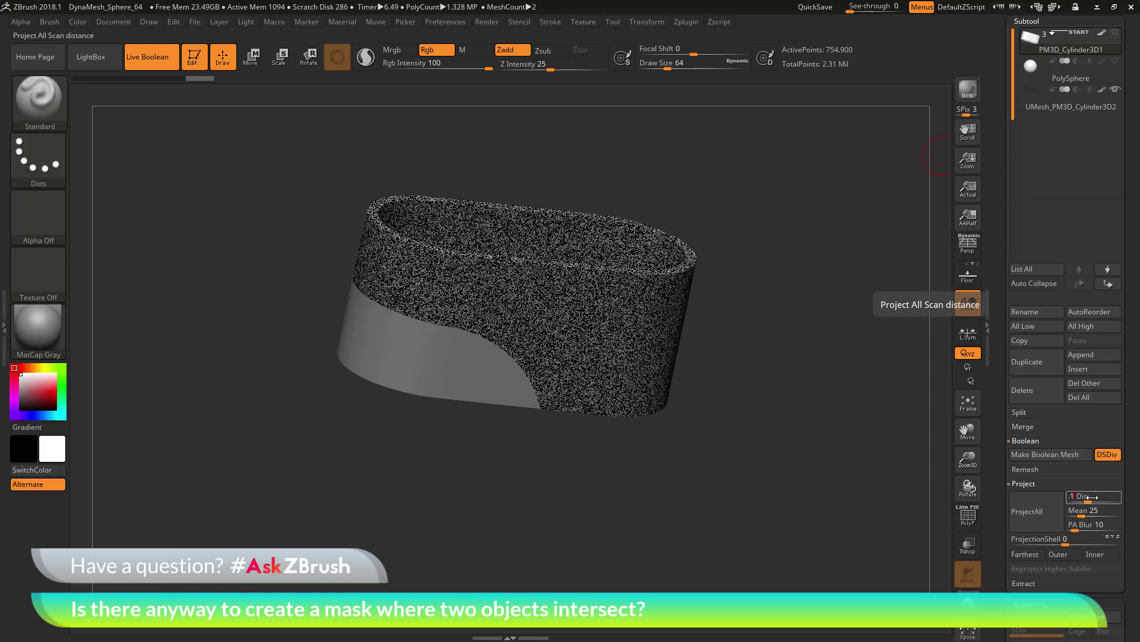
key(Return)
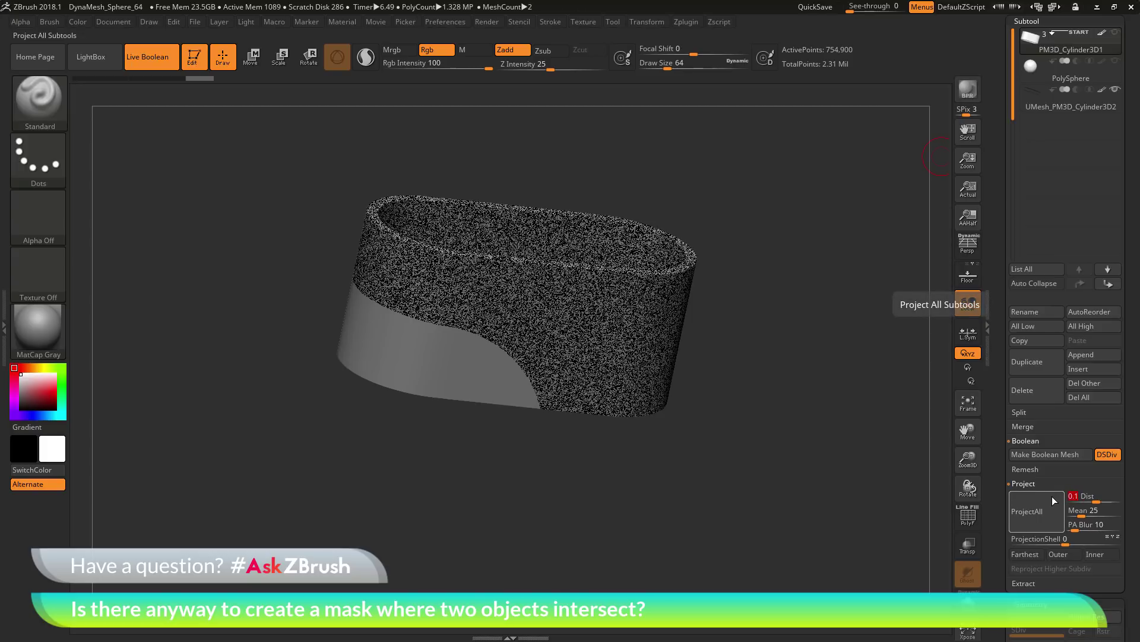
click(1053, 496)
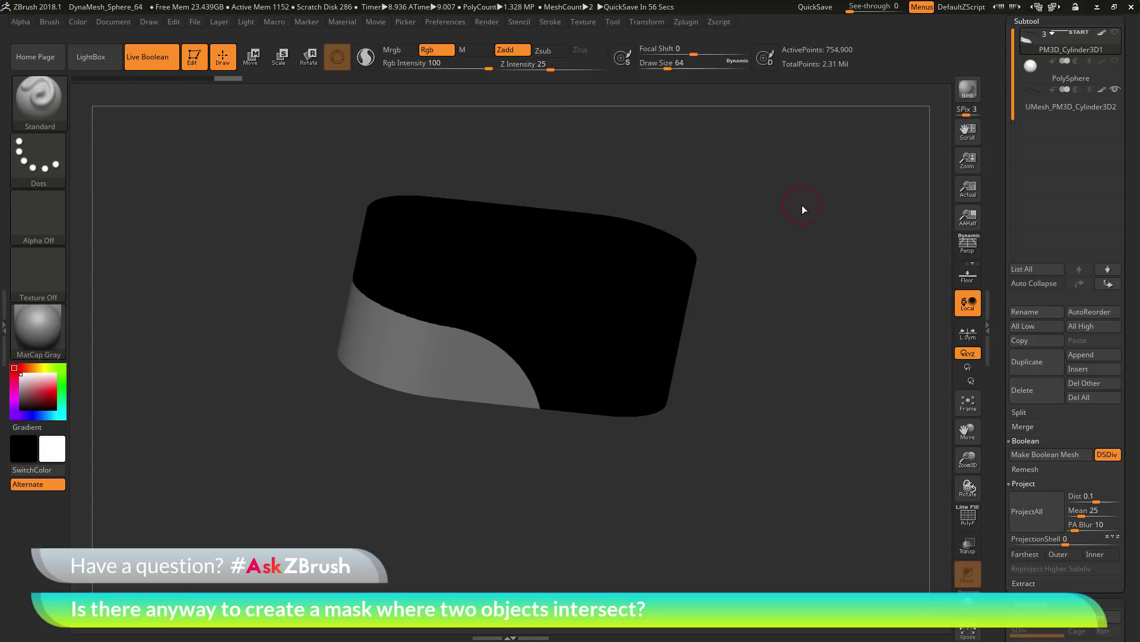
Tilt toward a top view and select the UMesh_PM3D_Cylinder3D2 boolean mesh subtool
mouse_move(820, 219)
mouse_down()
mouse_move(825, 164)
mouse_move(829, 227)
mouse_move(823, 214)
mouse_move(815, 234)
mouse_up()
click(1085, 98)
drag(1000, 126, 1006, 294)
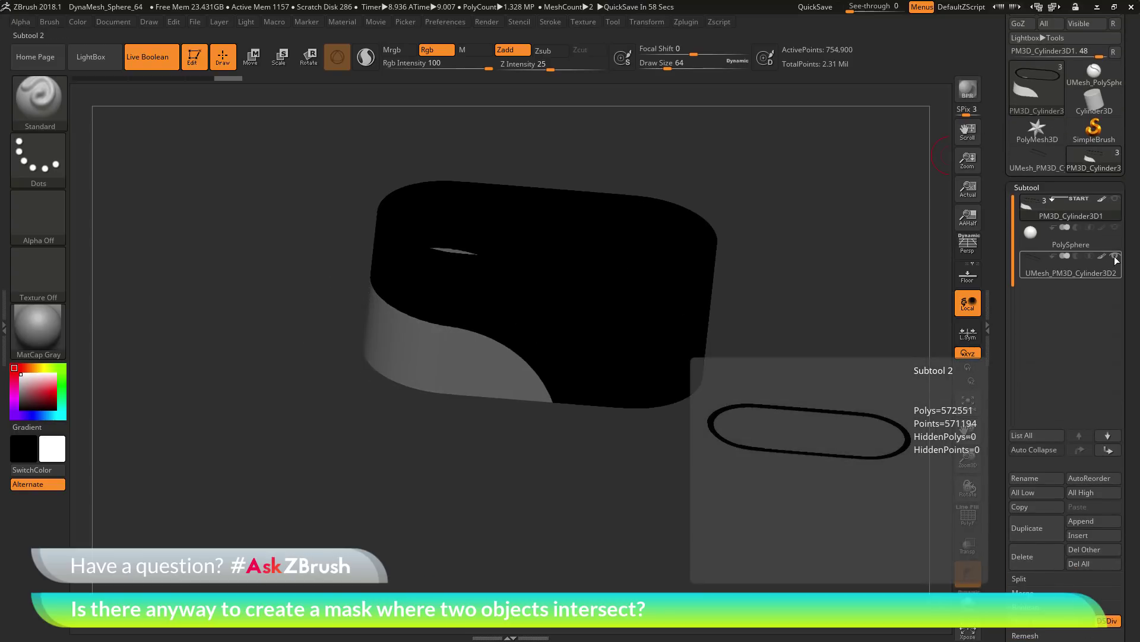
Hide the boolean mesh subtool and delete the cylinder's stored morph target with DelMT
click(1117, 261)
drag(840, 412, 912, 388)
drag(1002, 460, 999, 240)
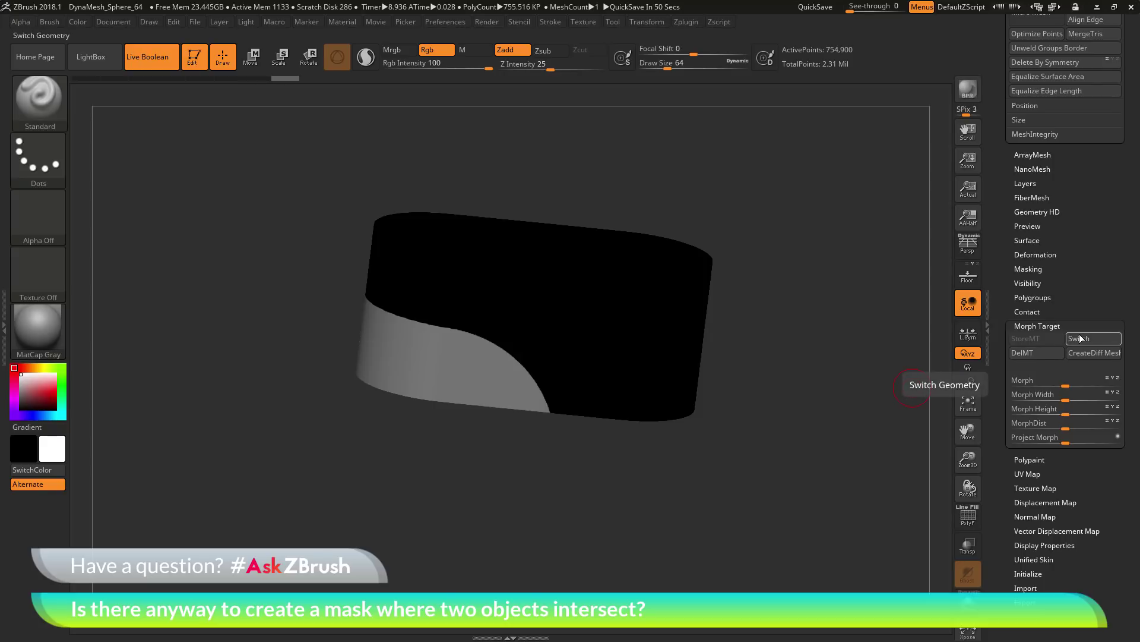
click(1050, 352)
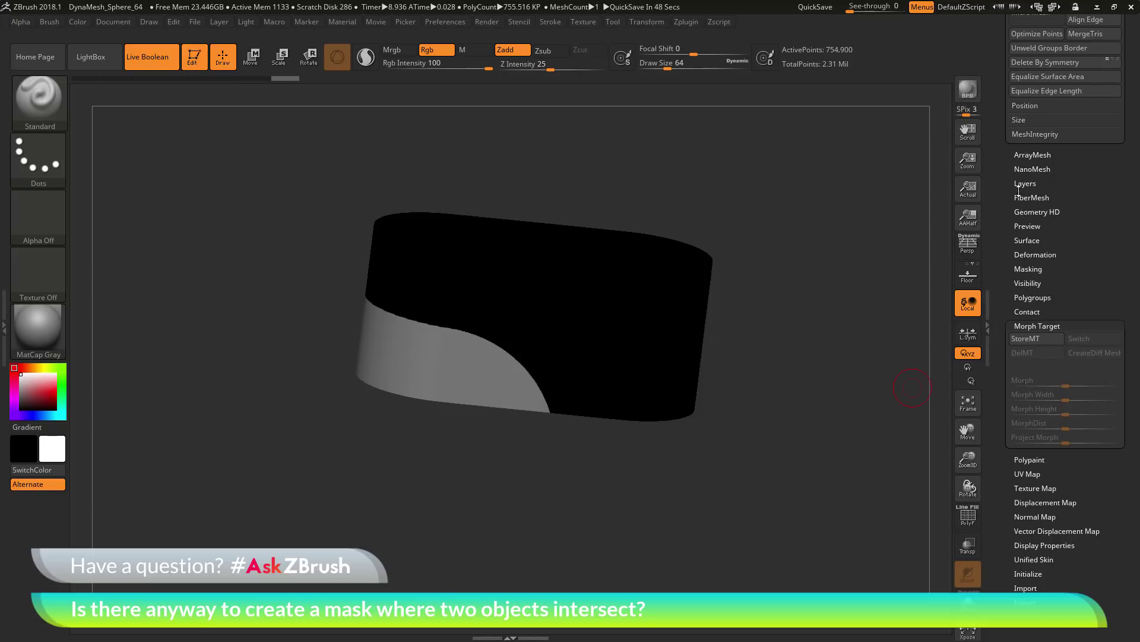
Mask the cylinder from its black paint using Masking > Mask By Intensity
click(1027, 268)
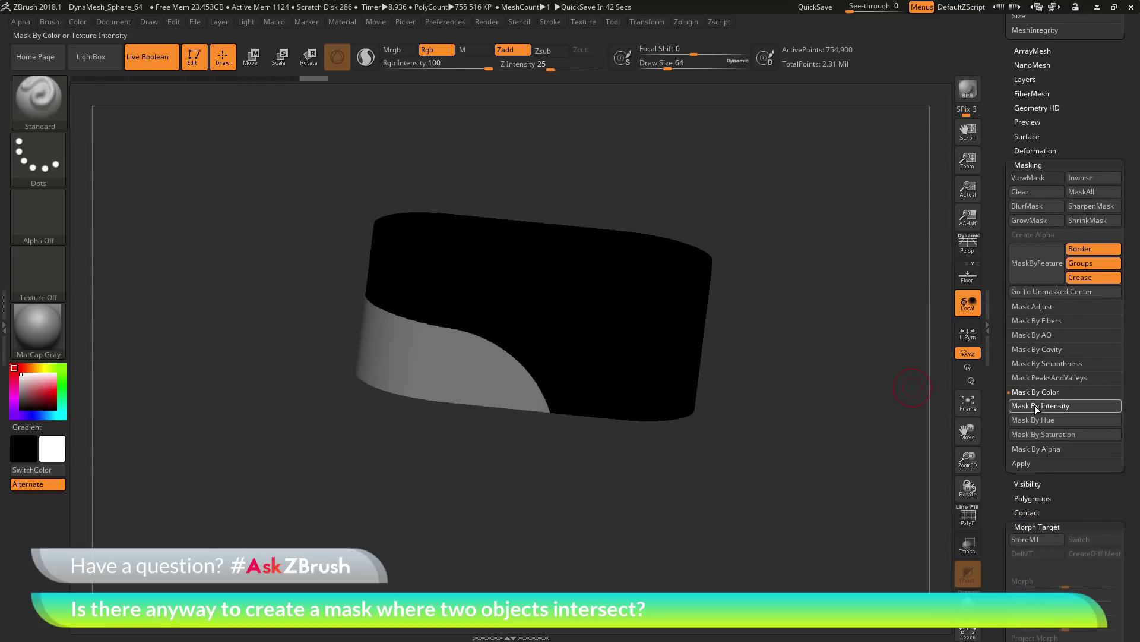
click(1035, 407)
click(1065, 164)
drag(1081, 123, 1086, 219)
scroll(1086, 219, up, 10)
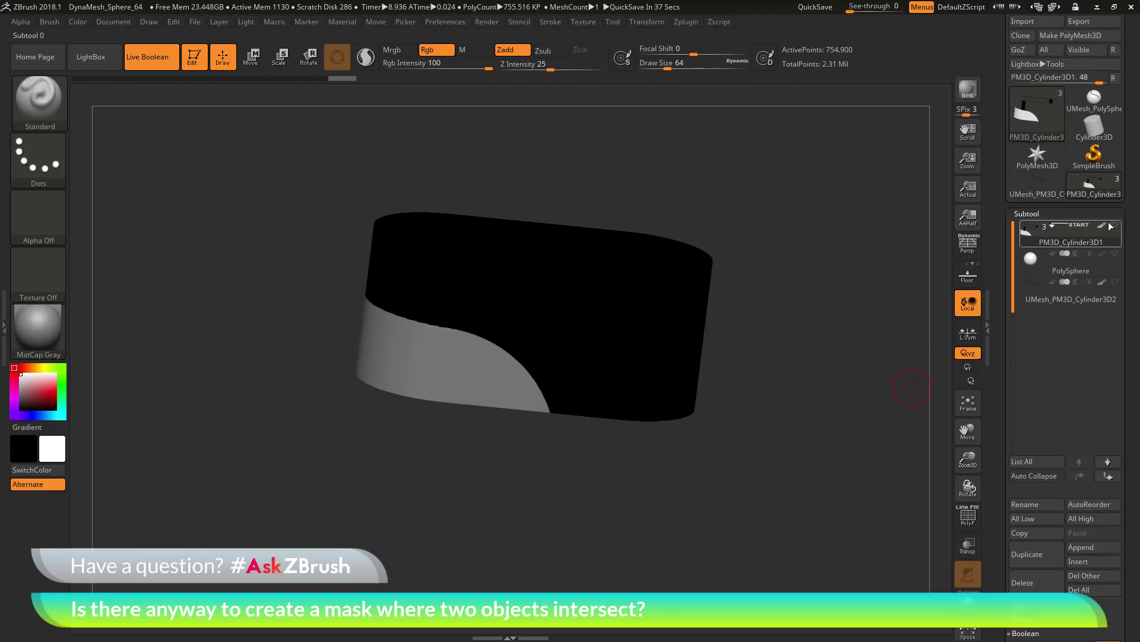
Orbit the cylinder and toggle the PolySphere's visibility to compare it with the mask
mouse_move(1101, 231)
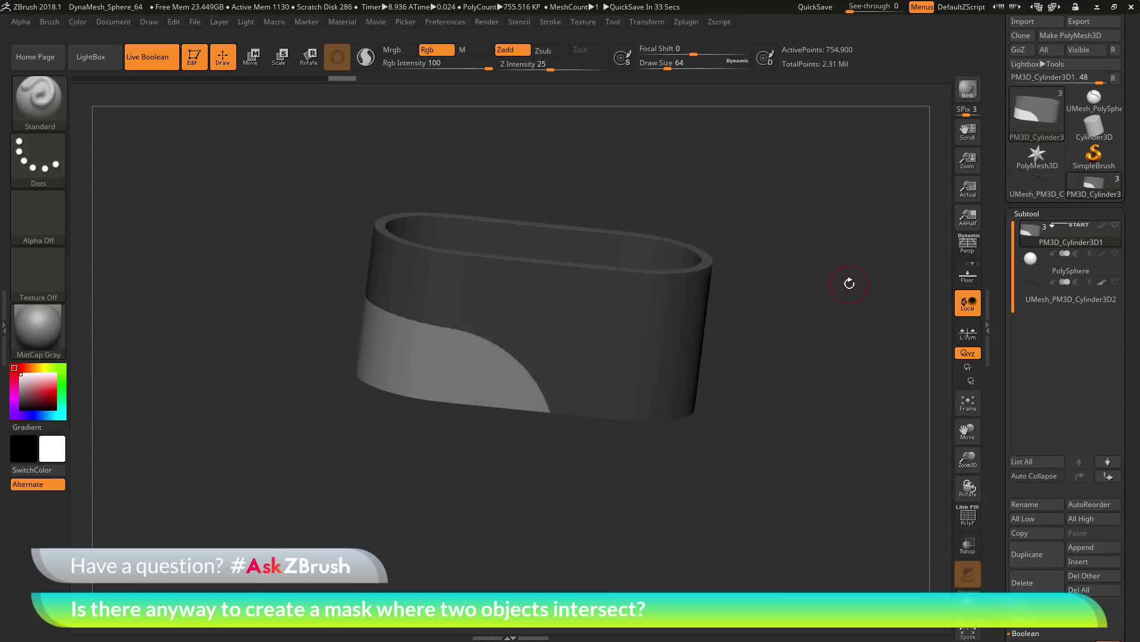
drag(845, 311, 794, 364)
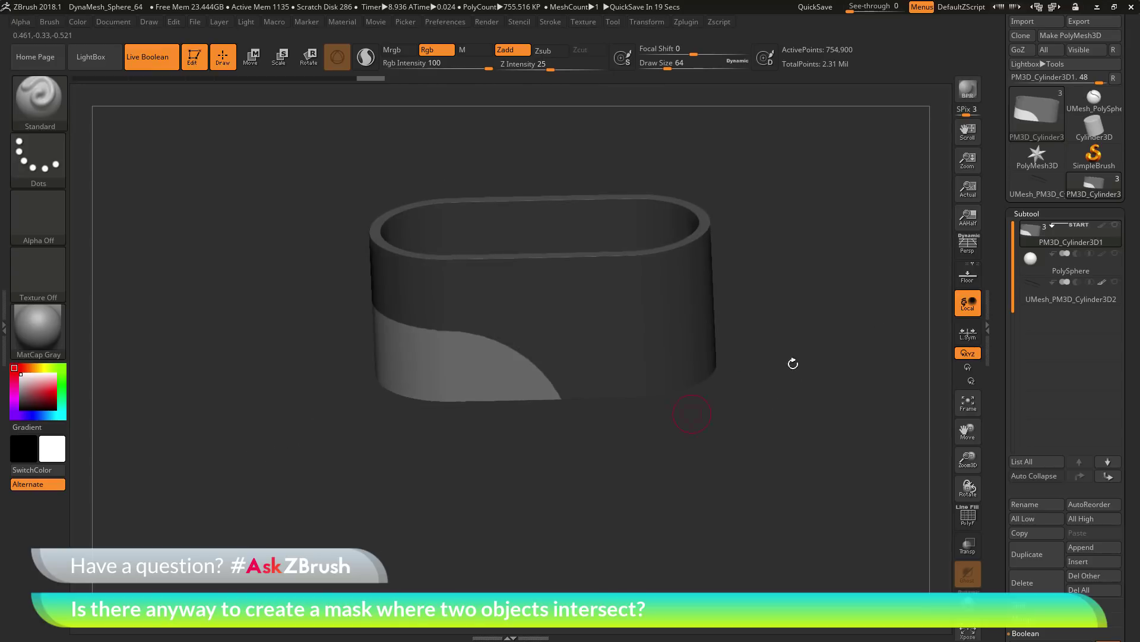
click(1117, 259)
drag(787, 423, 841, 379)
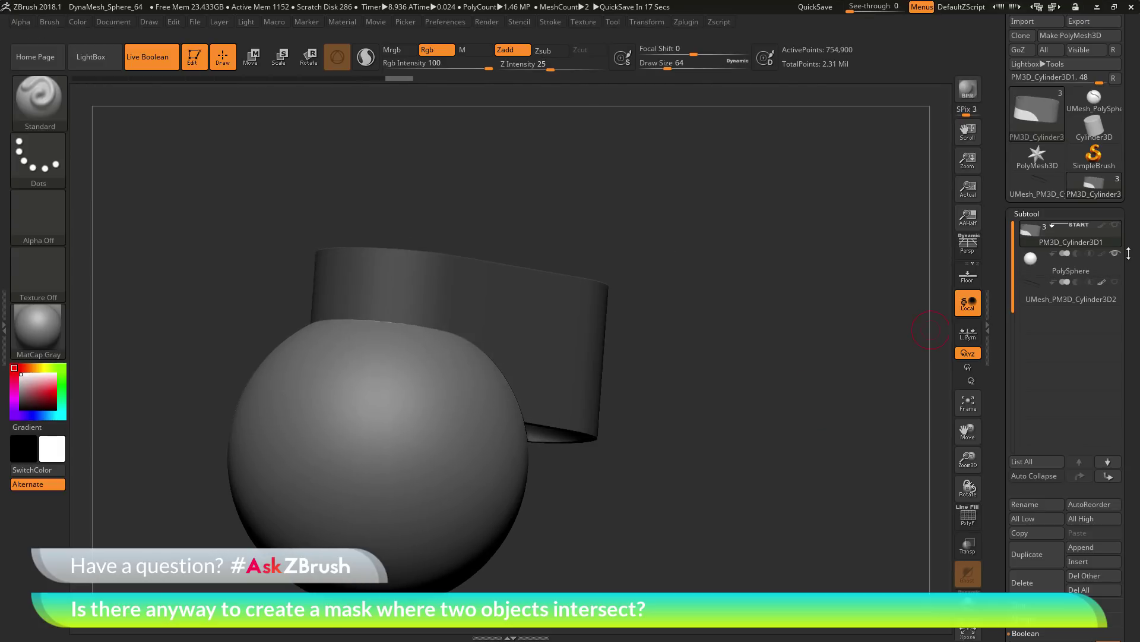
click(1116, 258)
click(1116, 258)
click(1115, 258)
Check the mask from above and below against the sphere, leaving the PolySphere visible
drag(841, 263, 822, 297)
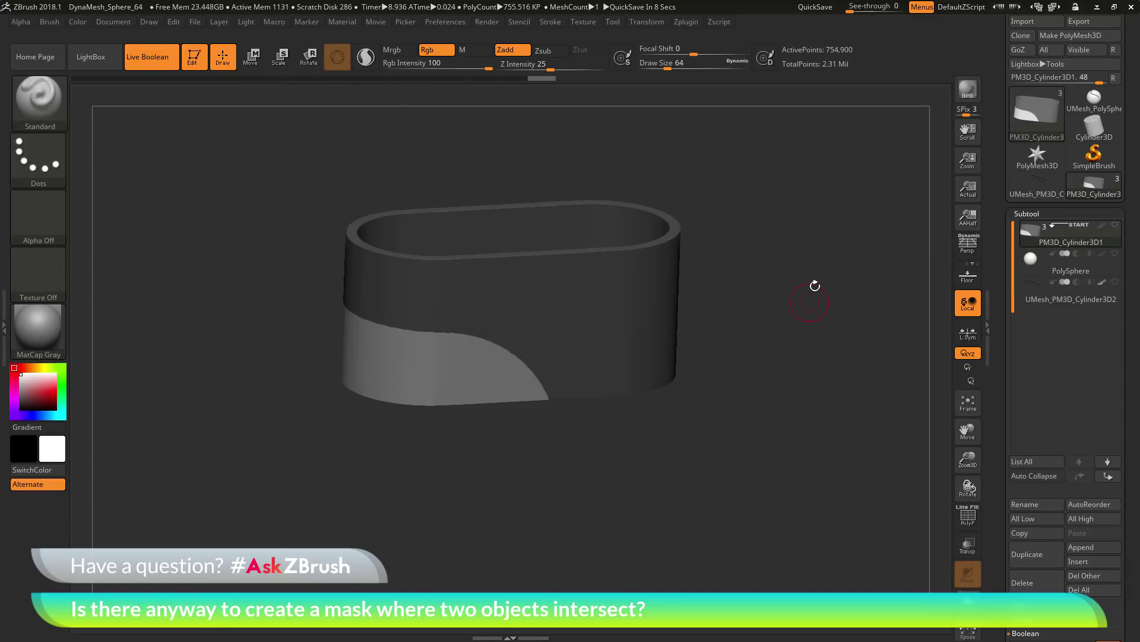
drag(810, 290, 850, 284)
click(1115, 253)
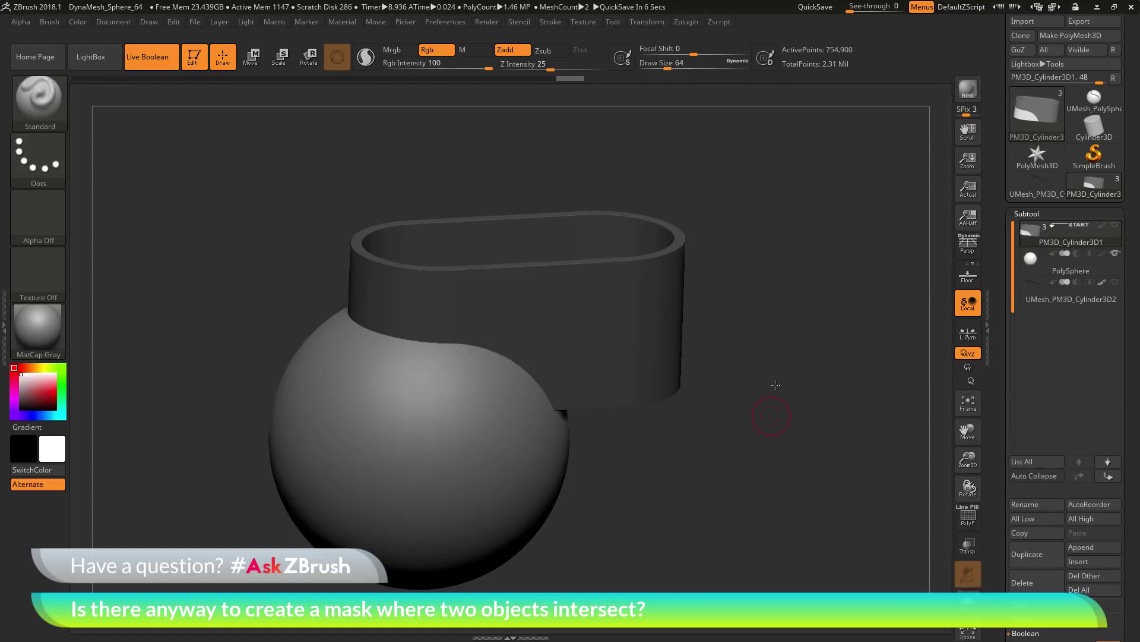
drag(769, 408, 787, 359)
click(1115, 253)
shift+drag(840, 234, 930, 282)
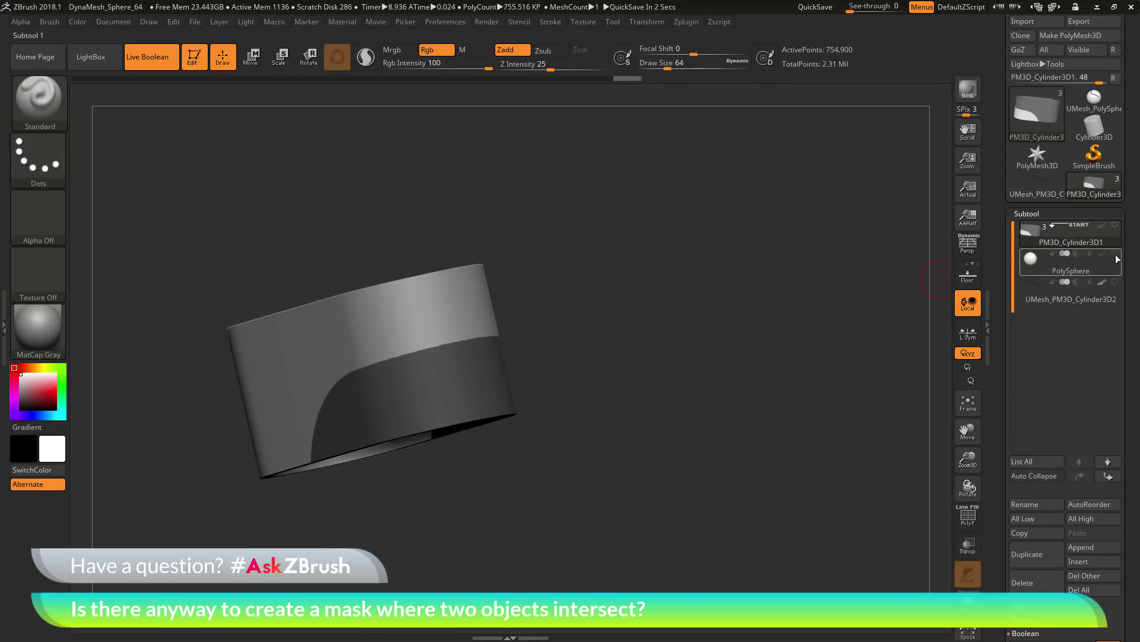
click(1115, 254)
drag(796, 400, 953, 318)
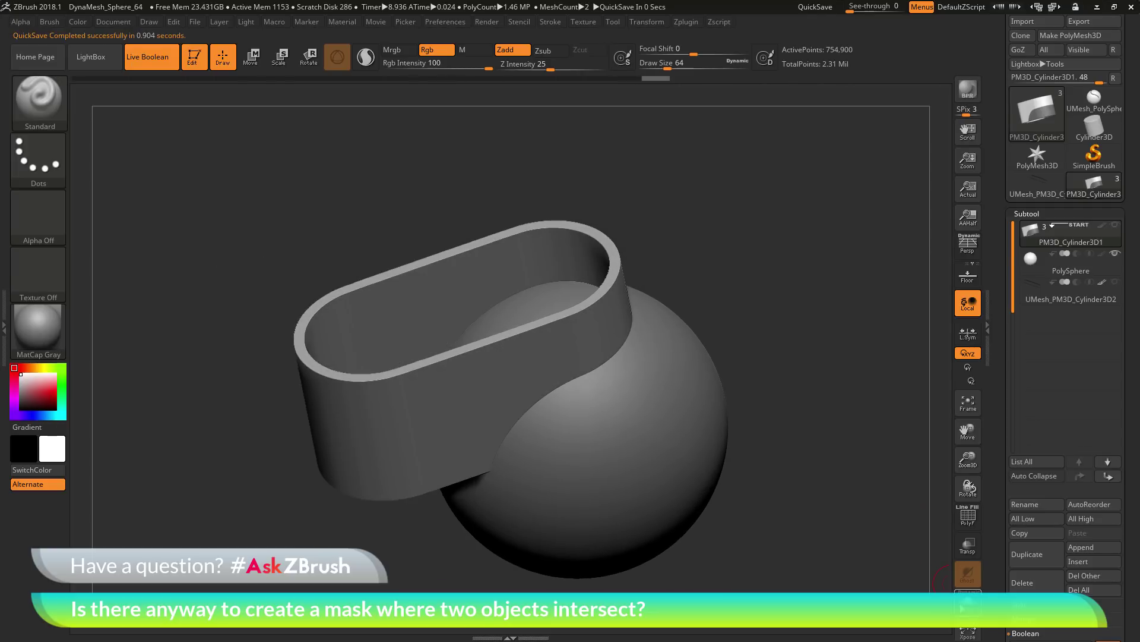